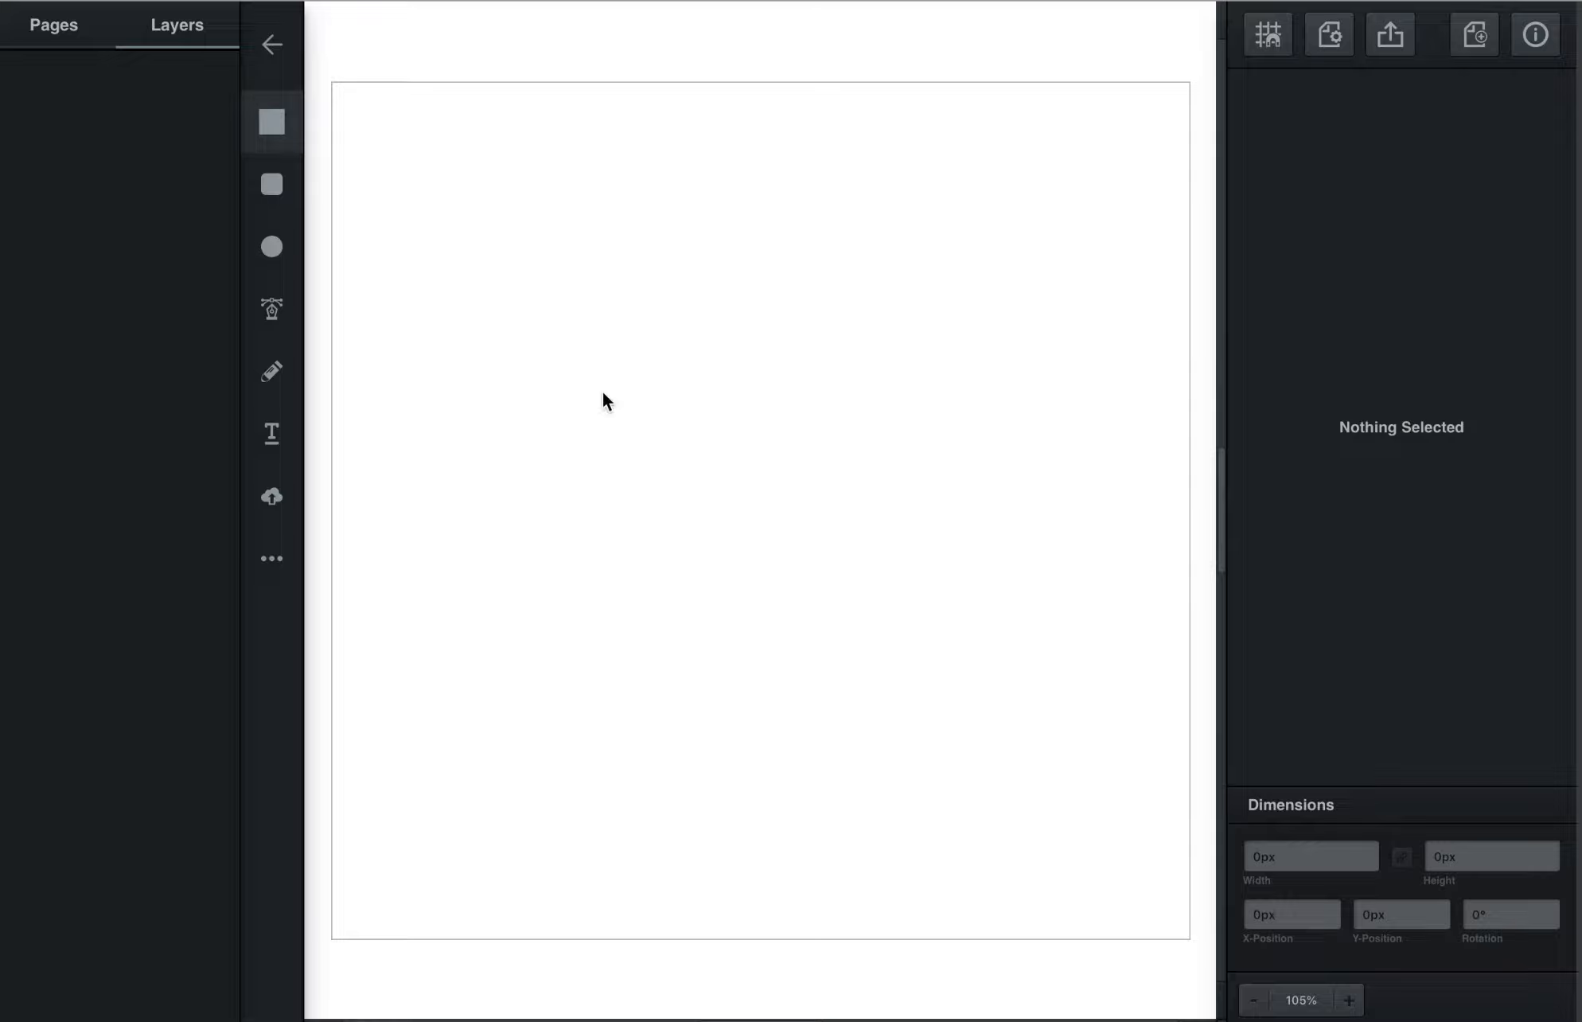
Draw a rectangle about 290 × 302 px near the middle of the page and fill it red as the house body
left_click_drag(591, 357, 980, 762)
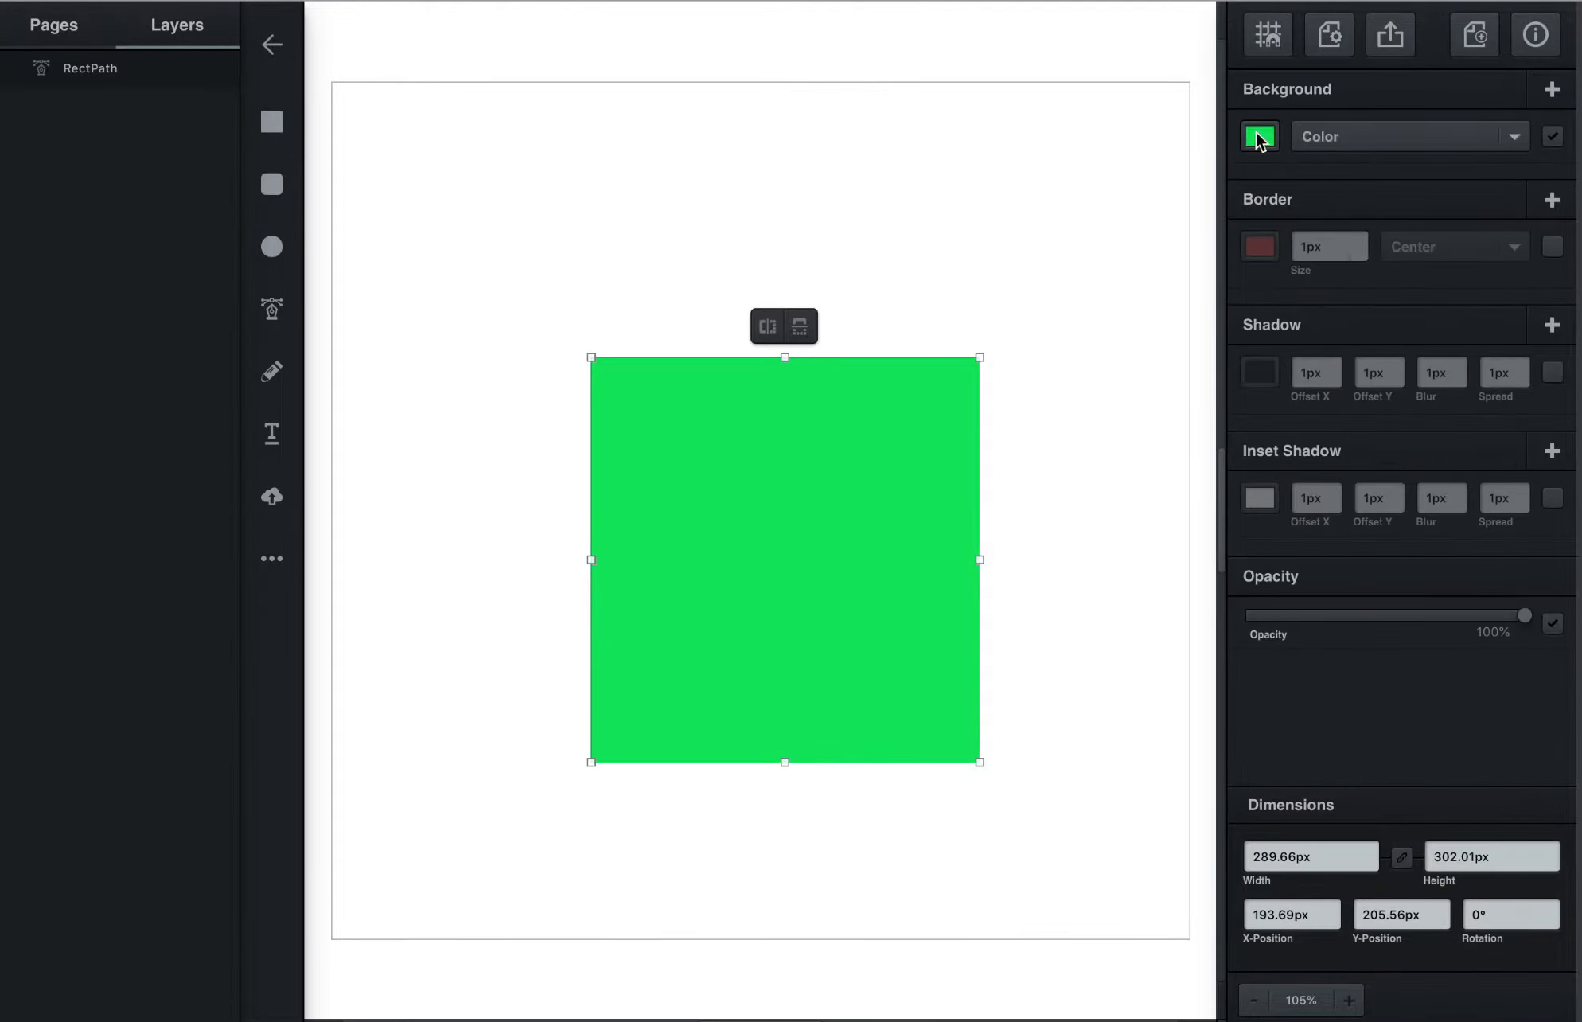
left_click(1258, 139)
left_click_drag(1208, 189, 1207, 28)
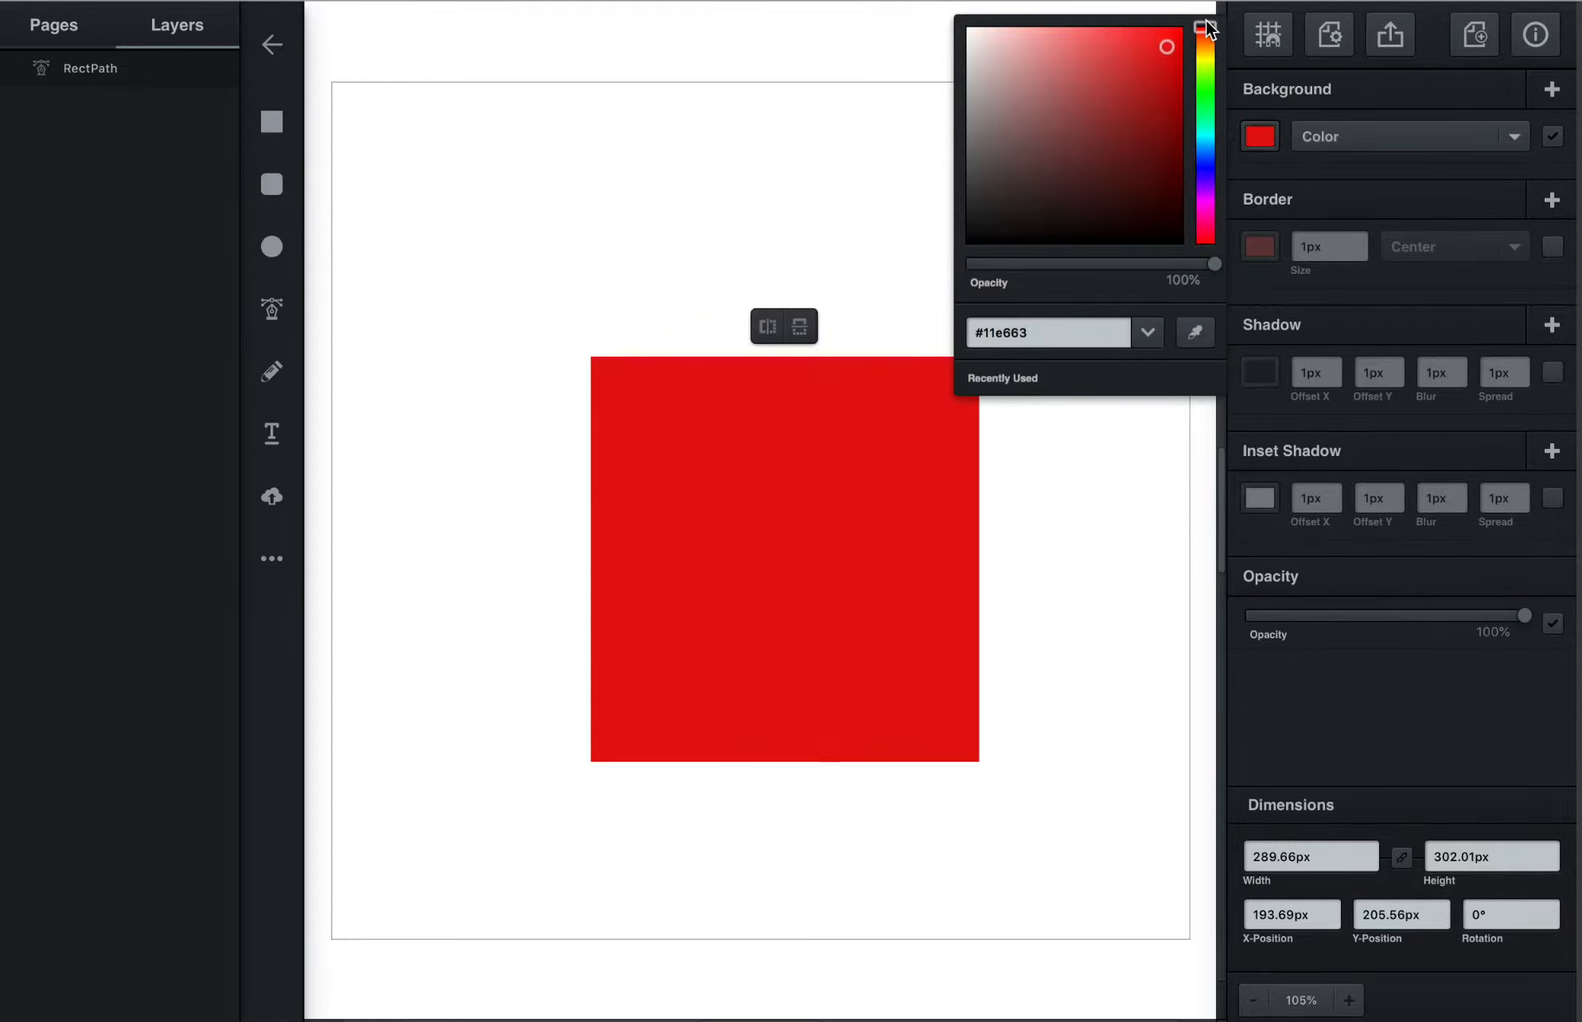
left_click(648, 295)
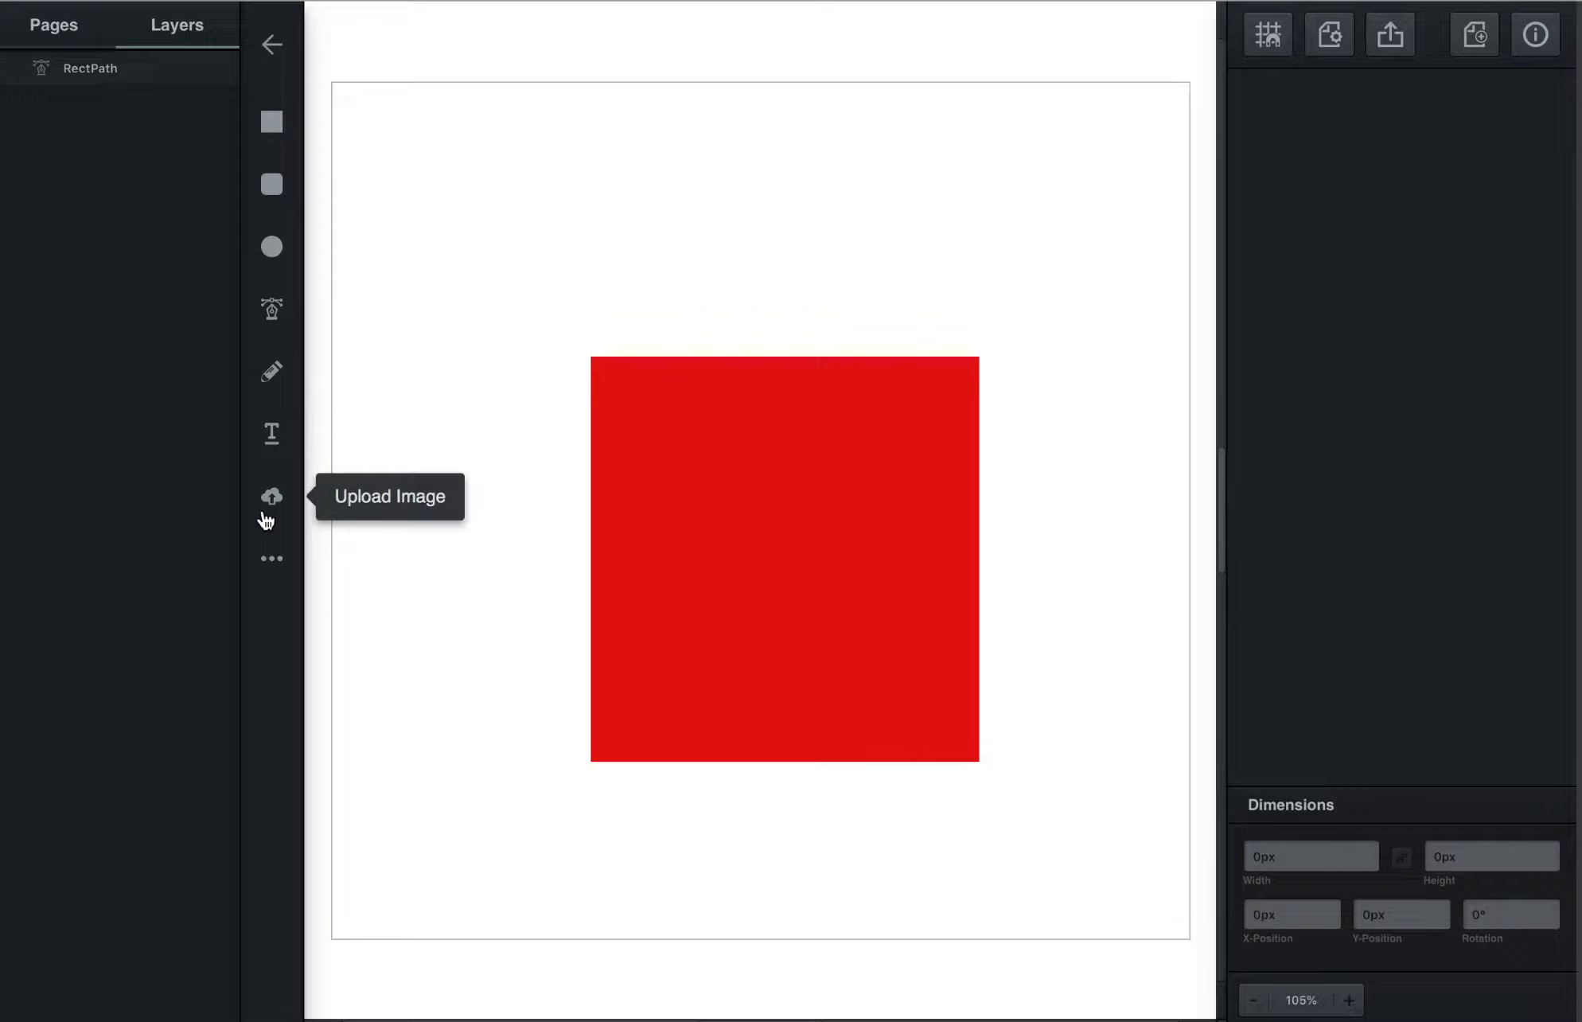
Draw a triangle about 376 × 191 px and place it on top of the red rectangle as the roof
left_click(269, 558)
left_click(399, 444)
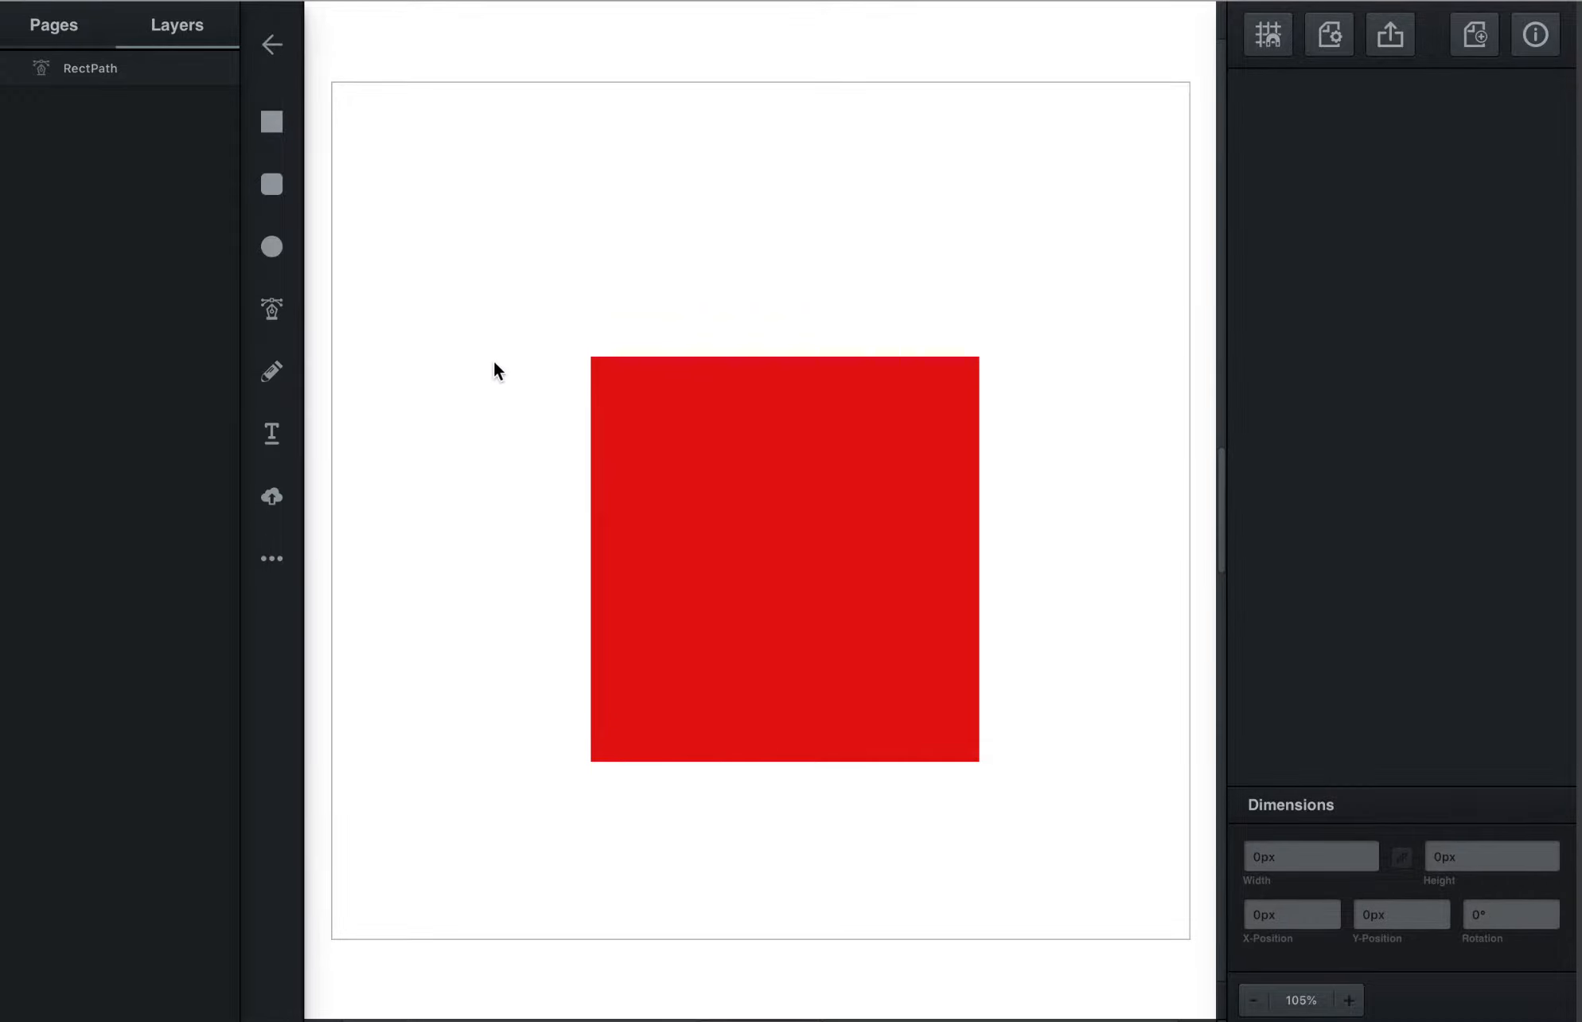
left_click_drag(547, 352, 1052, 612)
left_click_drag(858, 566, 842, 320)
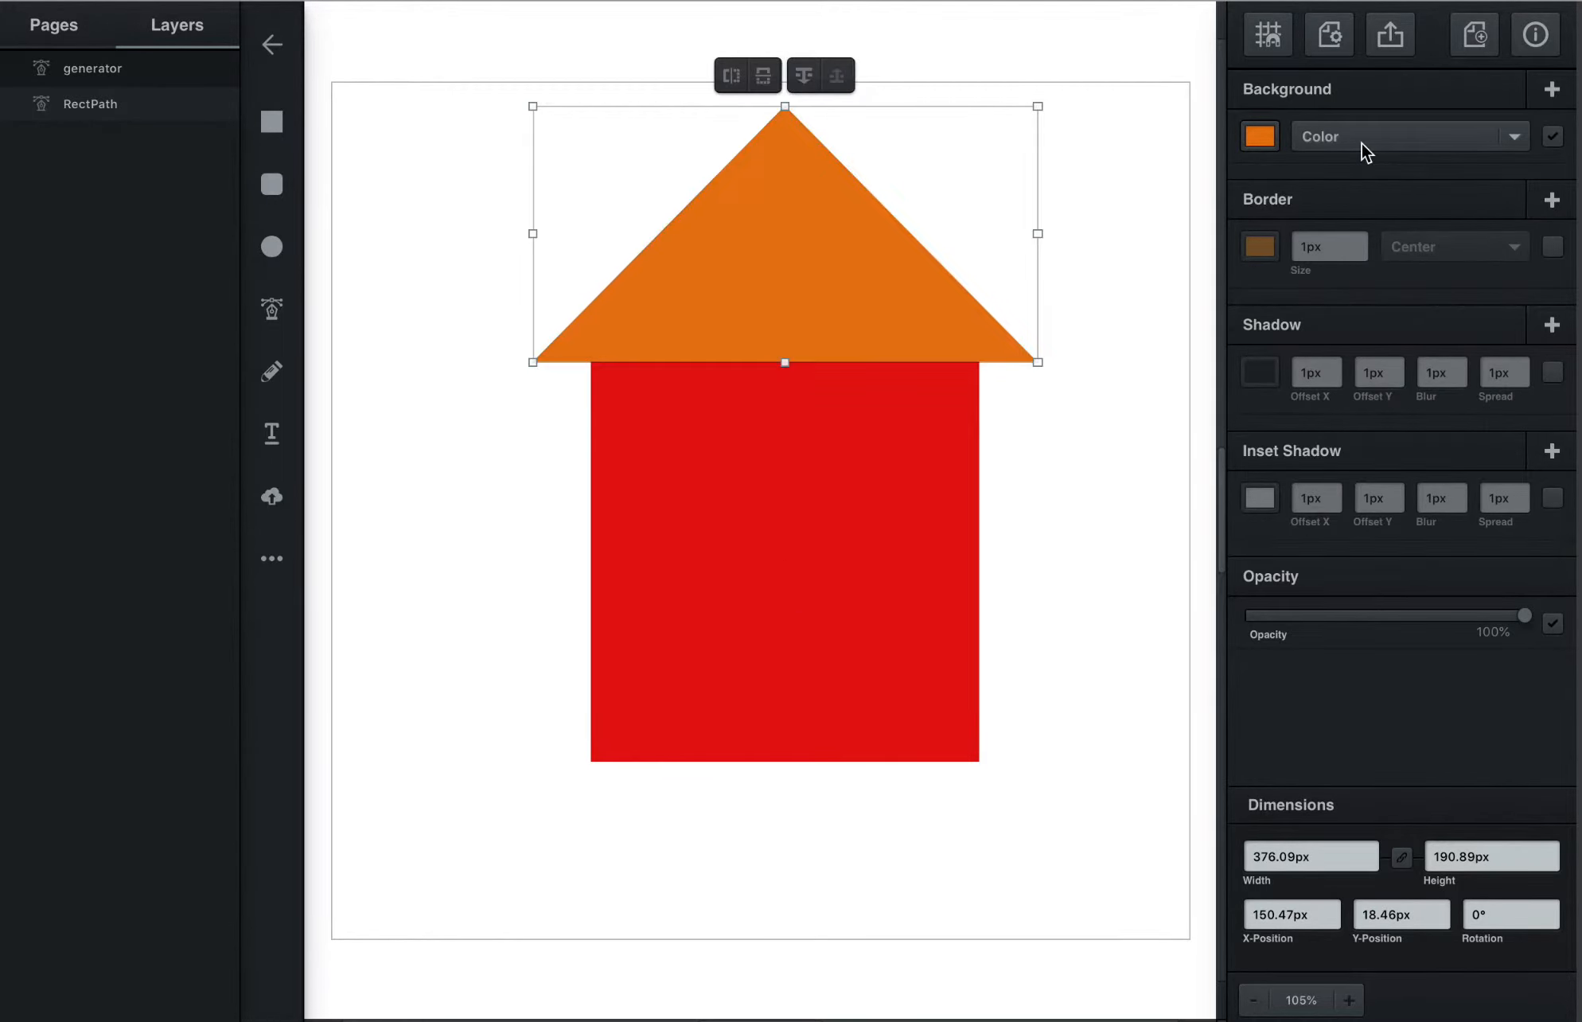
Fill the roof triangle with the same red, sampled from the house body with the eyedropper
left_click(1259, 142)
left_click(1204, 32)
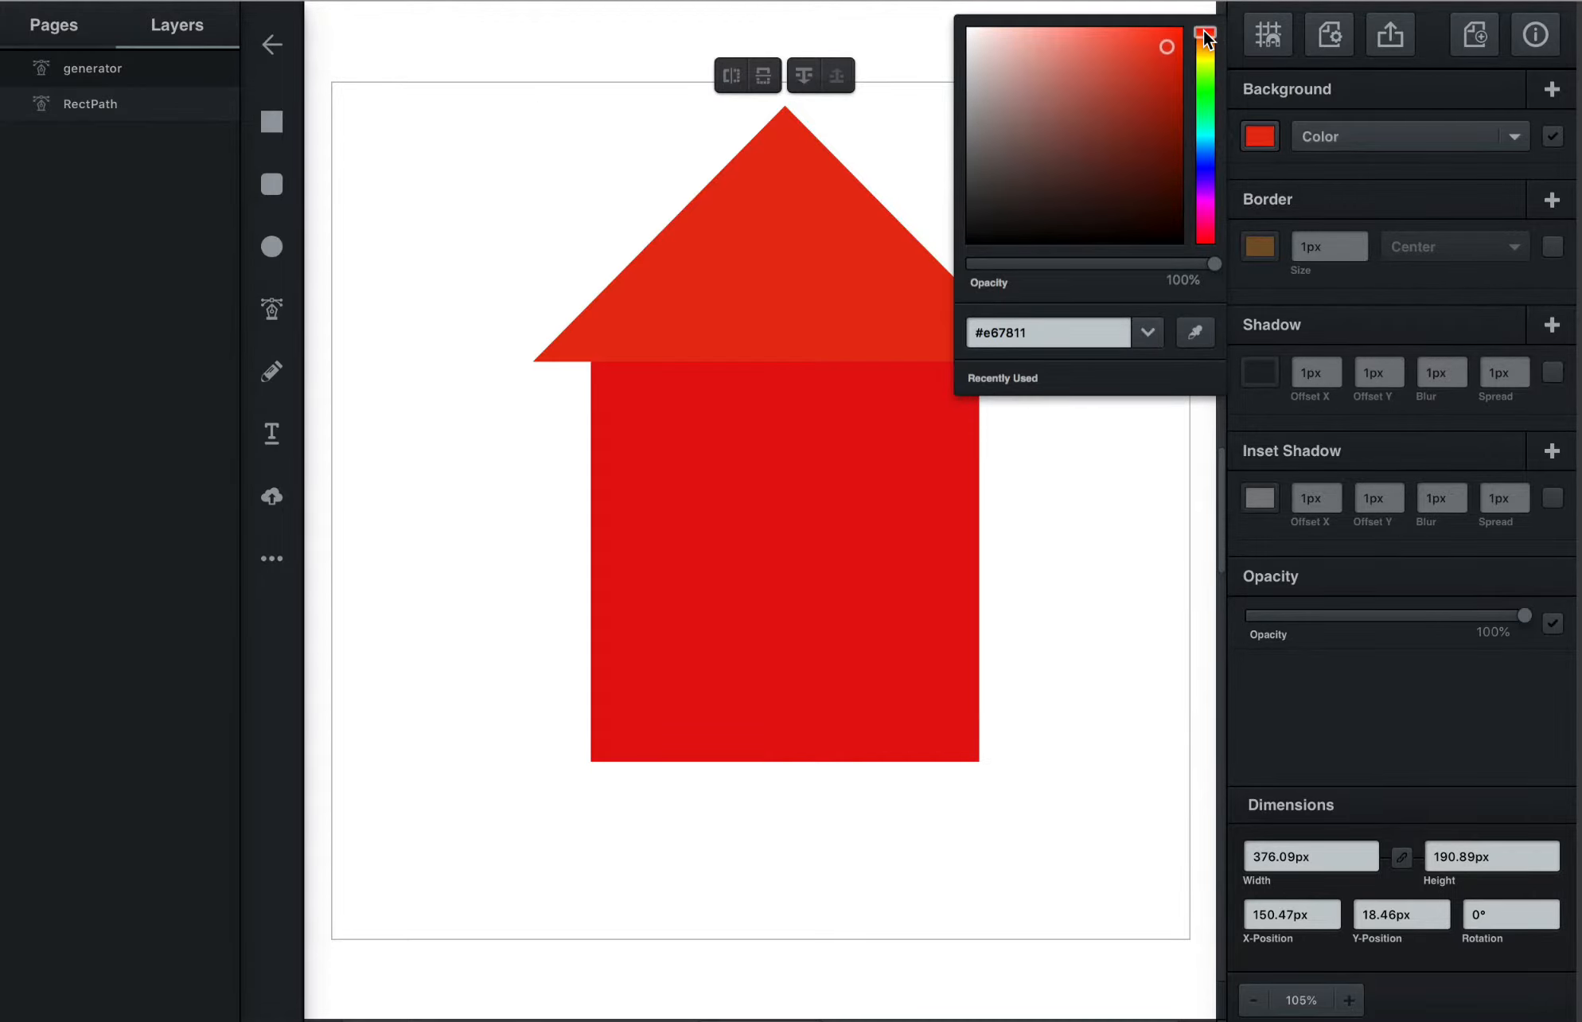
left_click(1196, 334)
left_click(891, 450)
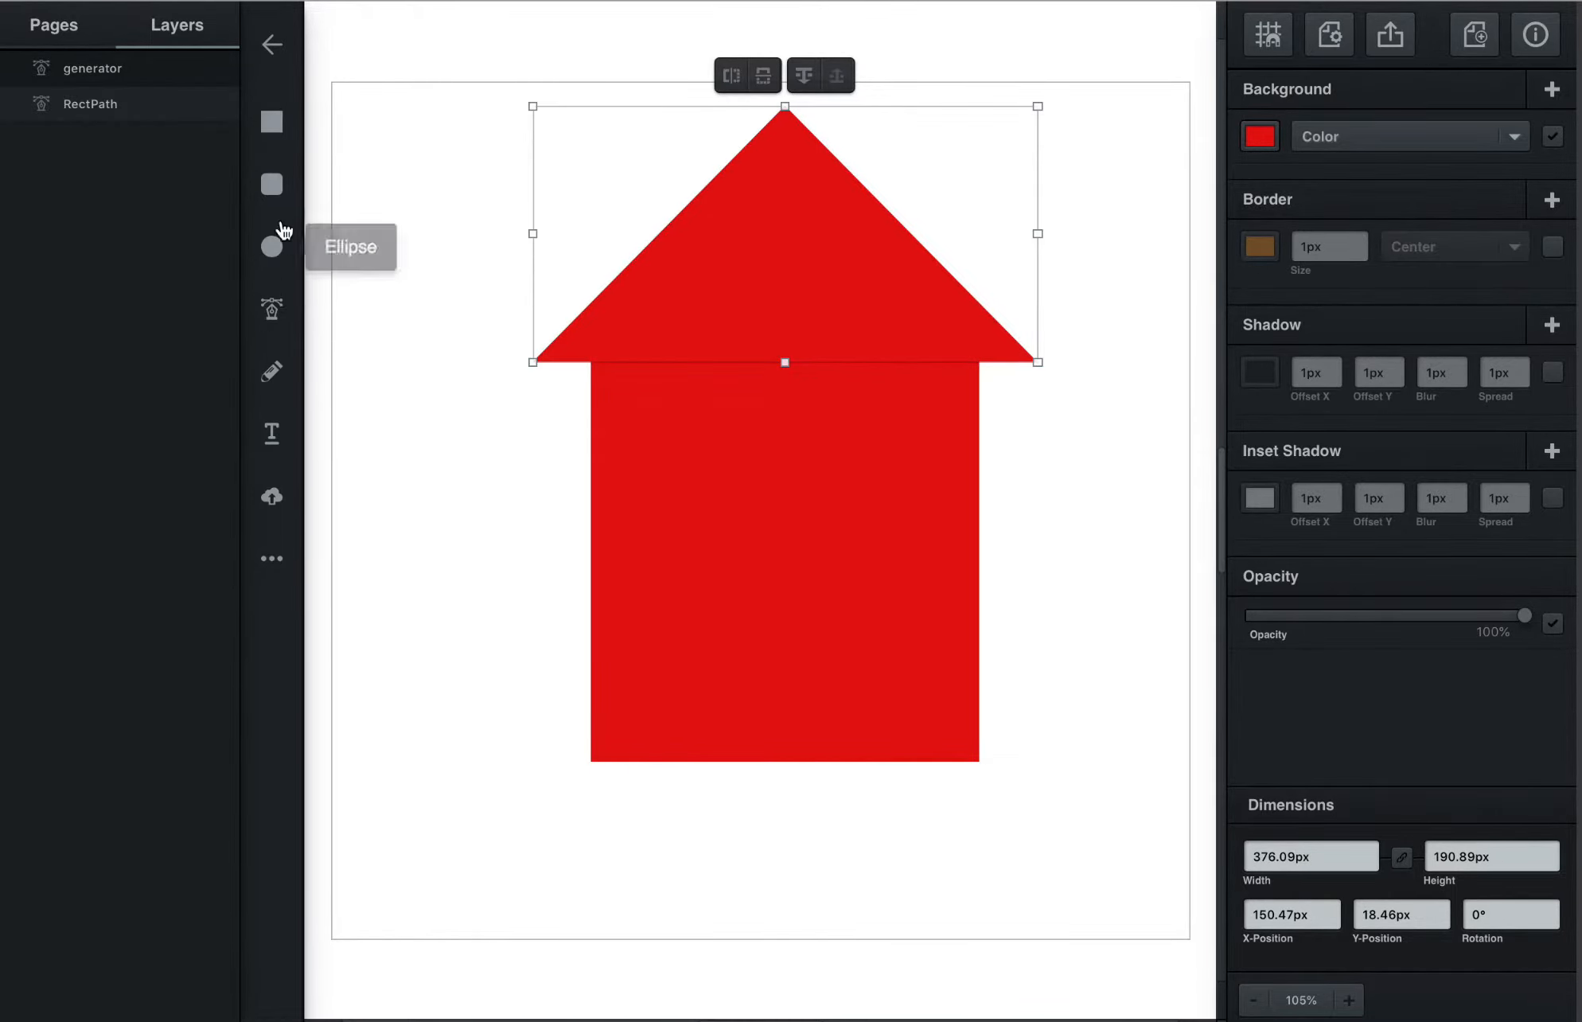
Draw a closed four-sided chimney outline with the Pen tool on the roof's right slope, about 53 px wide
left_click(279, 302)
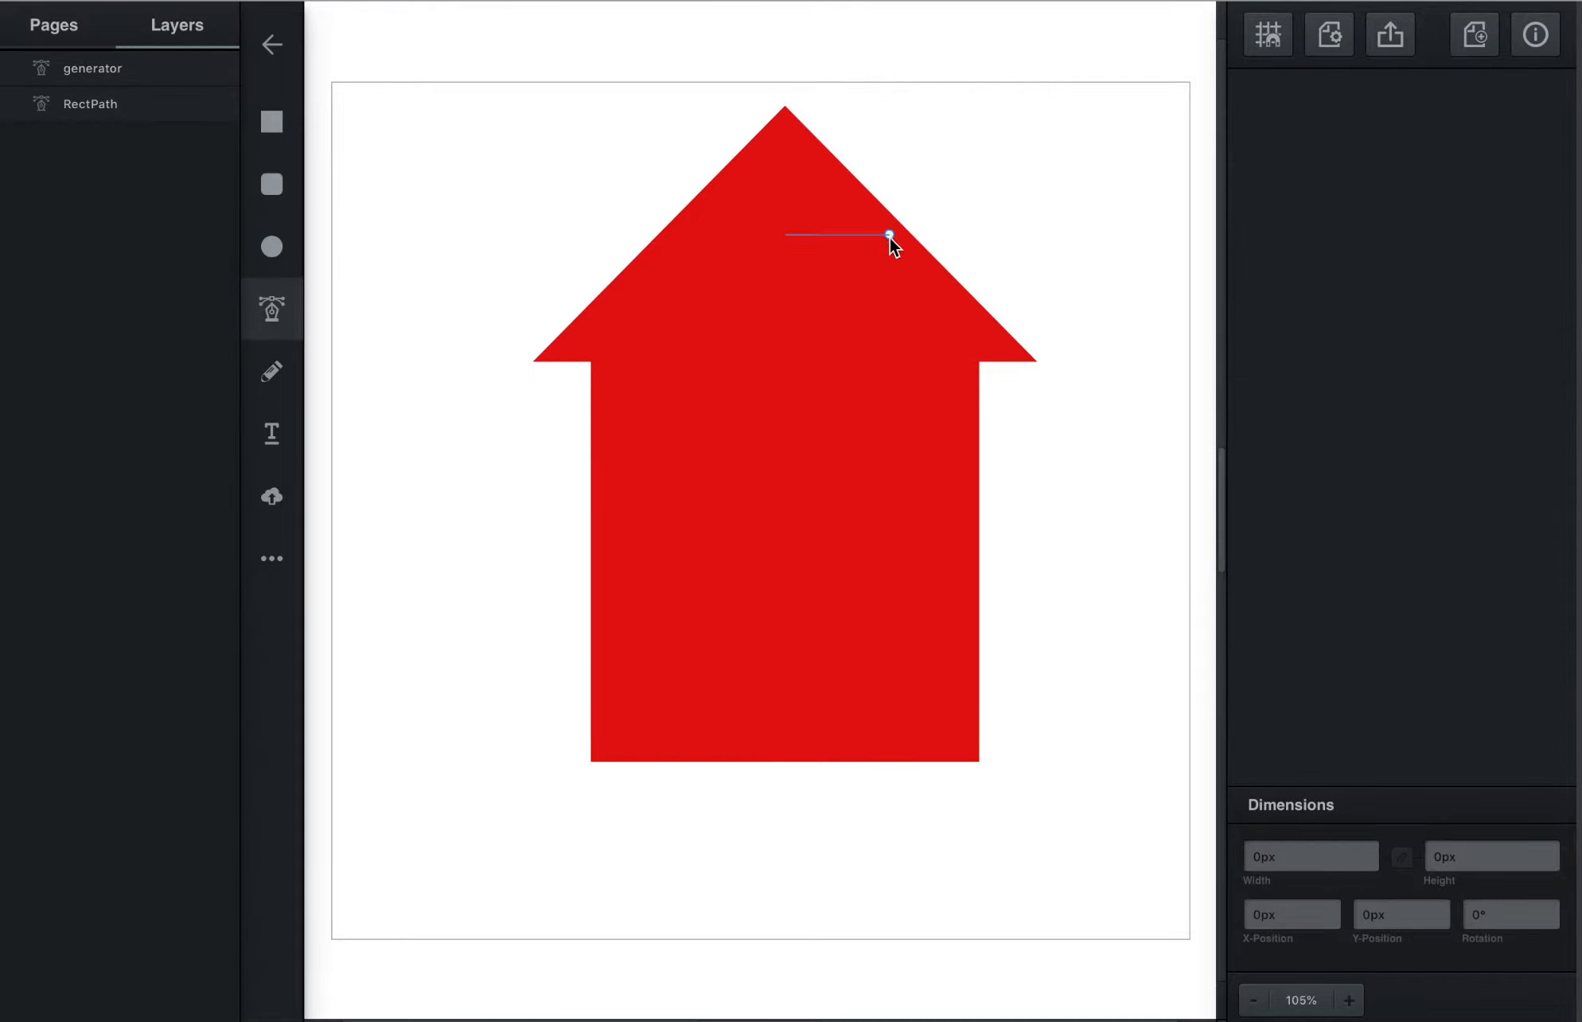
left_click(880, 242)
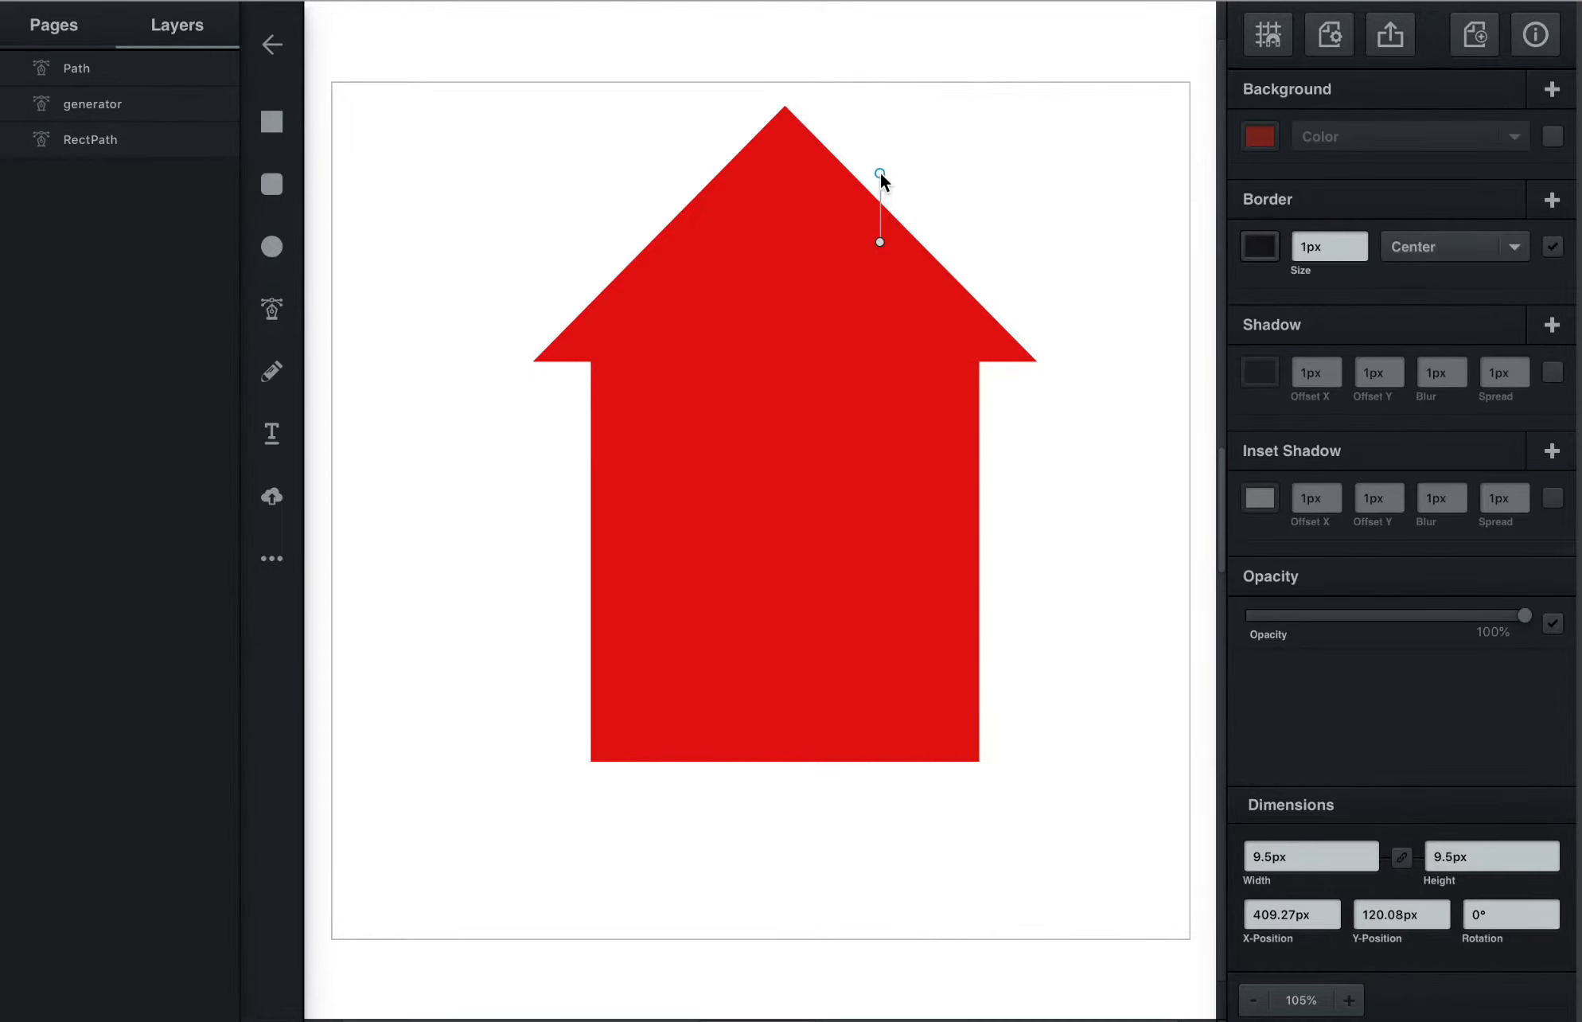
left_click(880, 172)
left_click(952, 148)
left_click(952, 242)
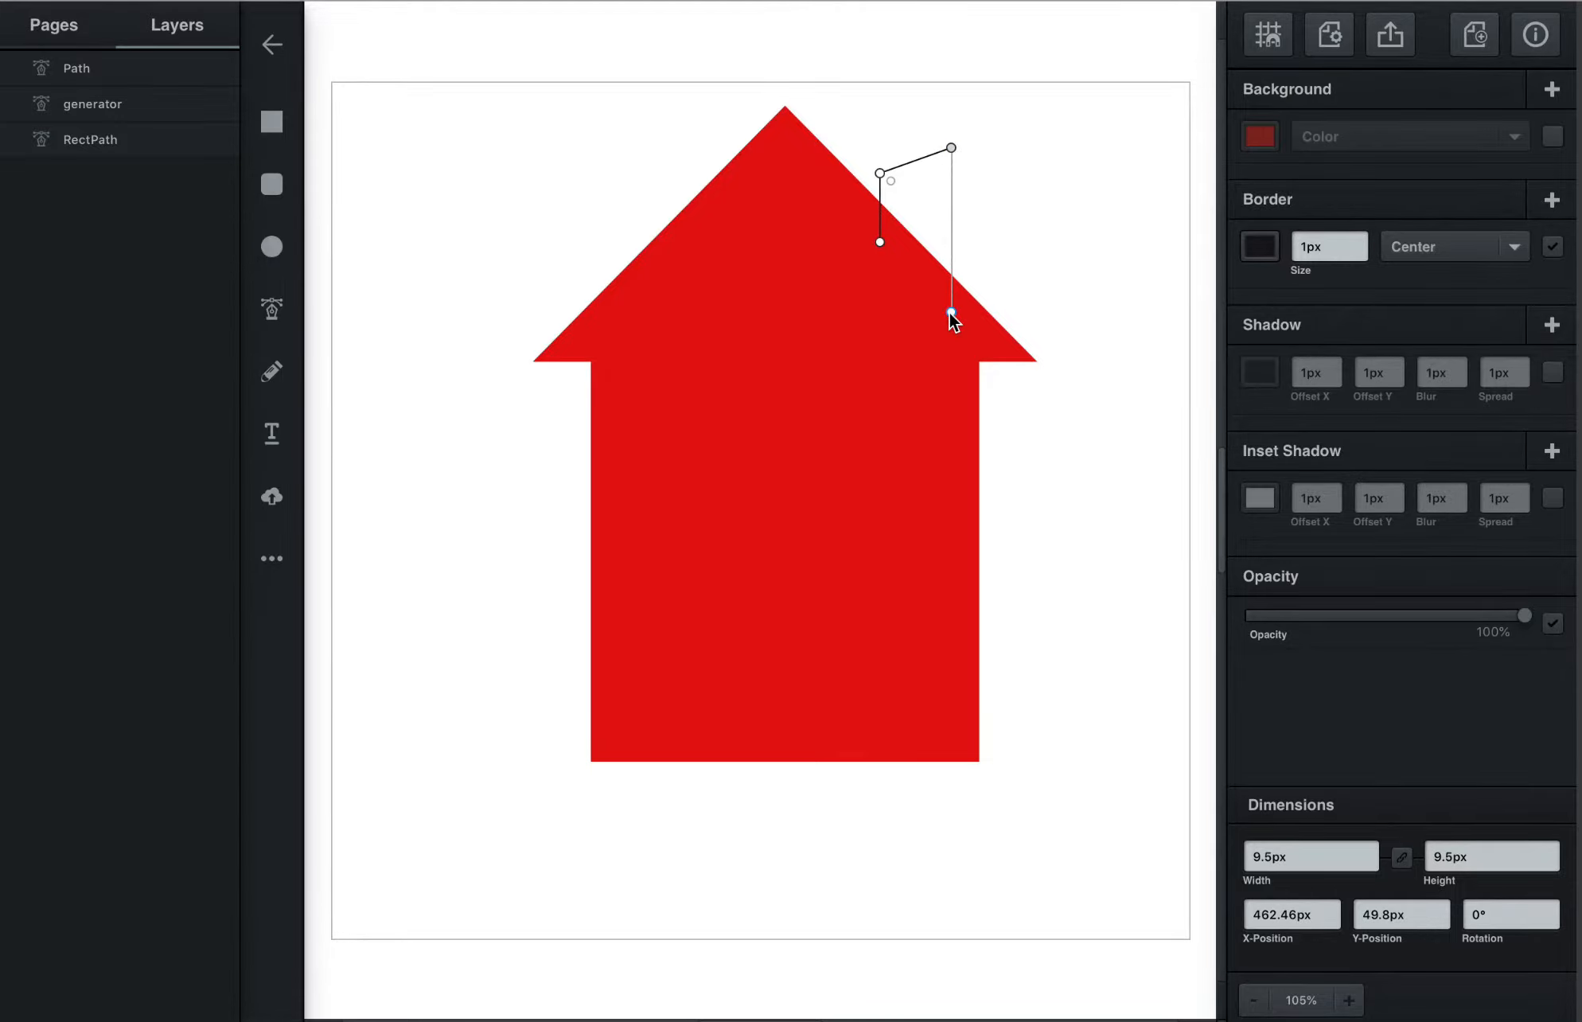
left_click(946, 312)
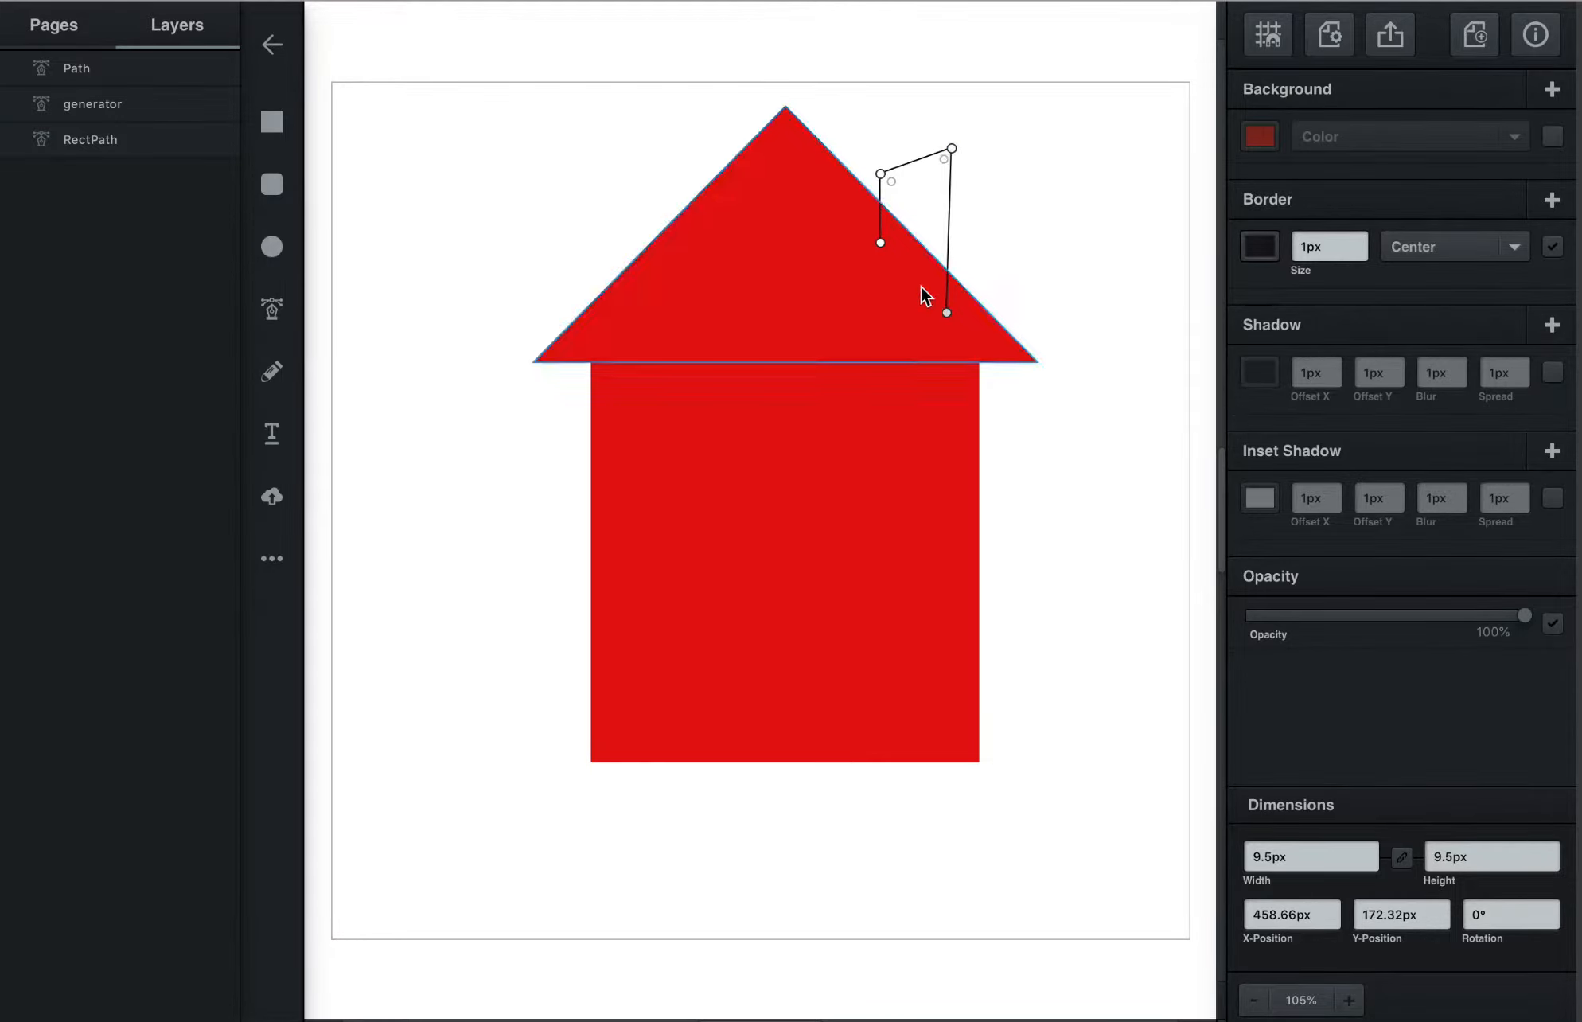
left_click(880, 242)
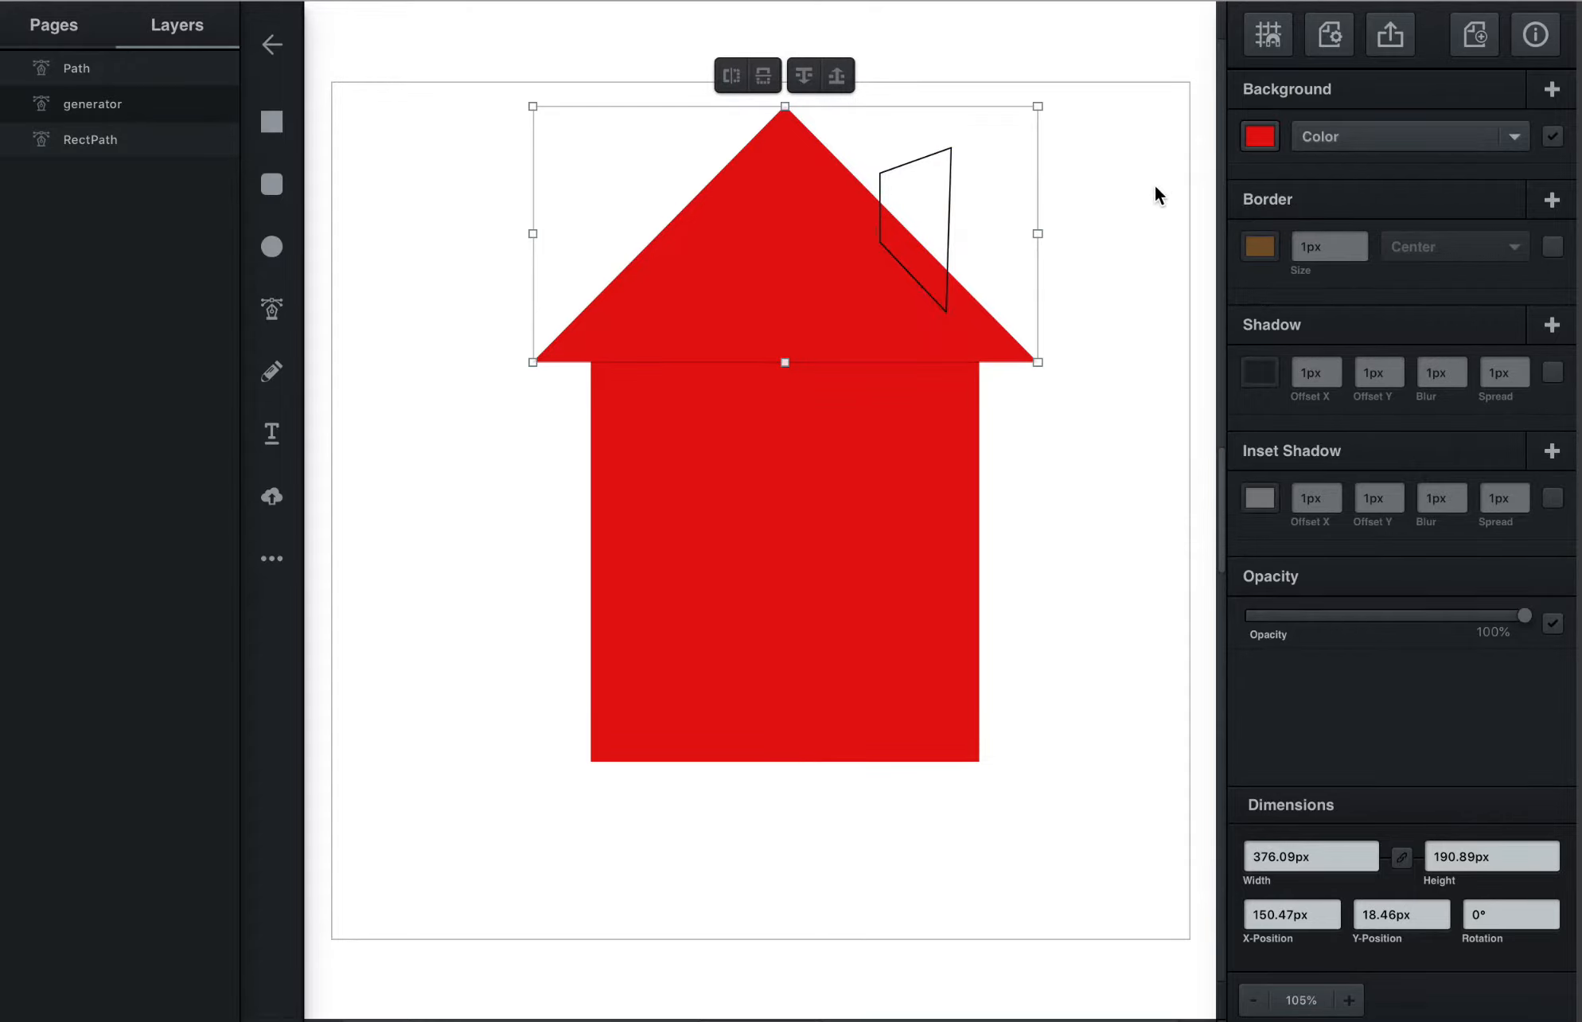
Change the roof triangle's fill to a dark red
left_click(1261, 137)
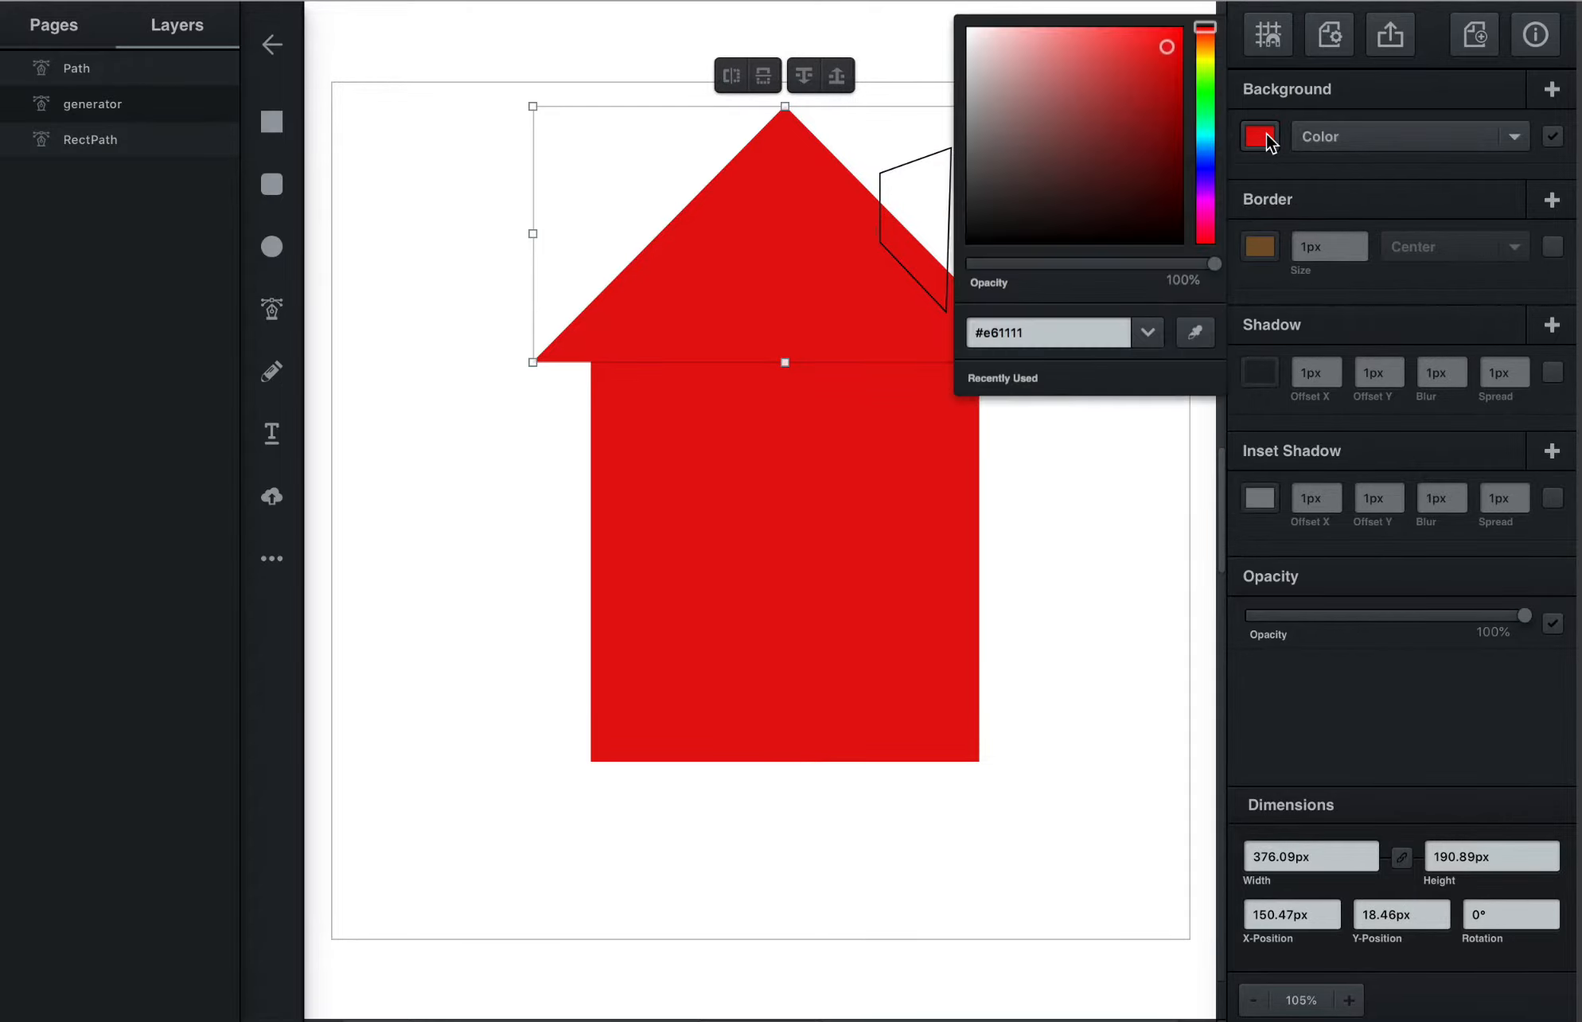
left_click(1150, 171)
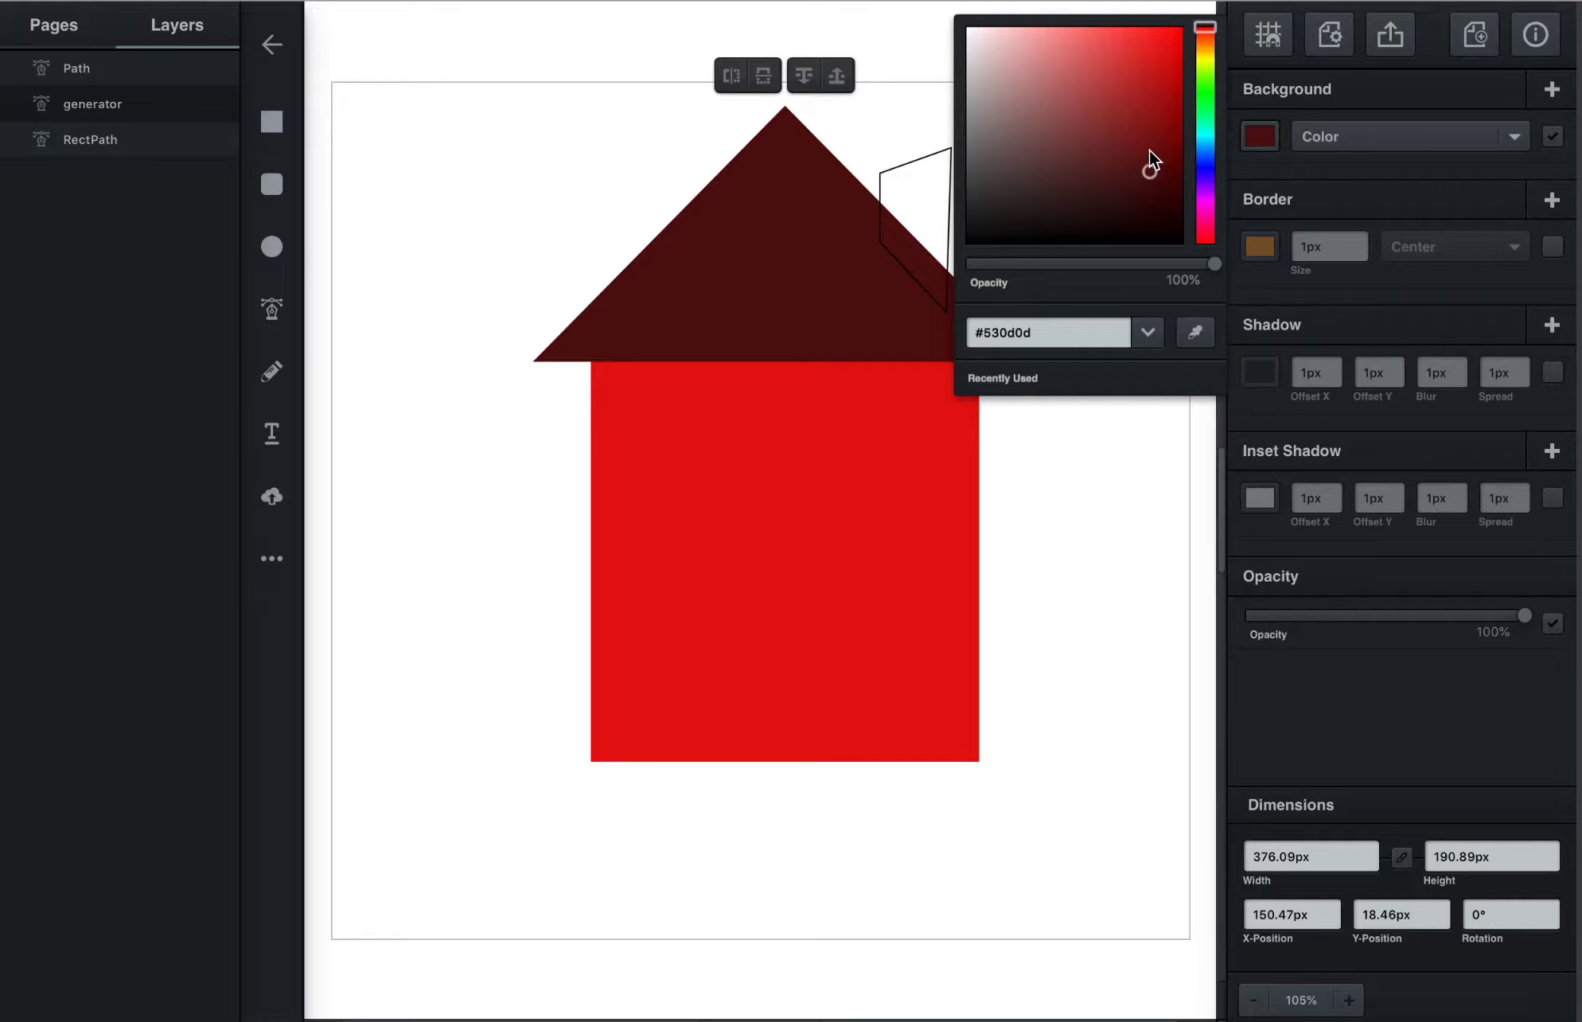
left_click(908, 117)
Give the chimney shape a dark reddish-brown background fill
left_click(928, 163)
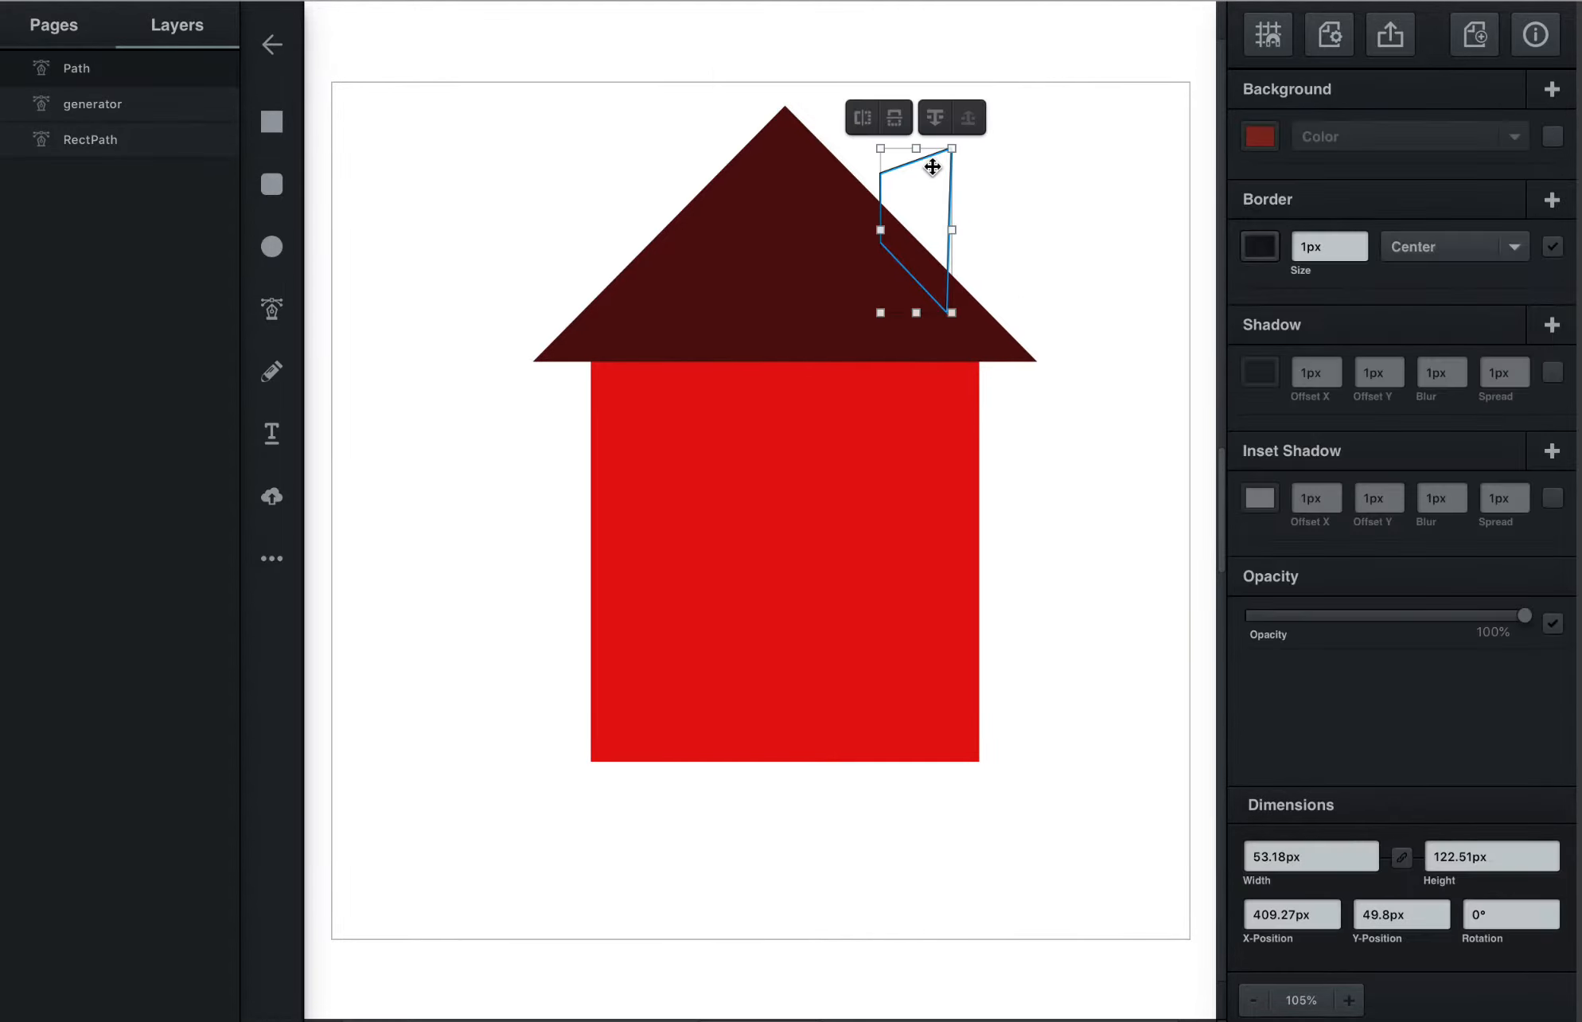
left_click(1261, 137)
left_click(1154, 161)
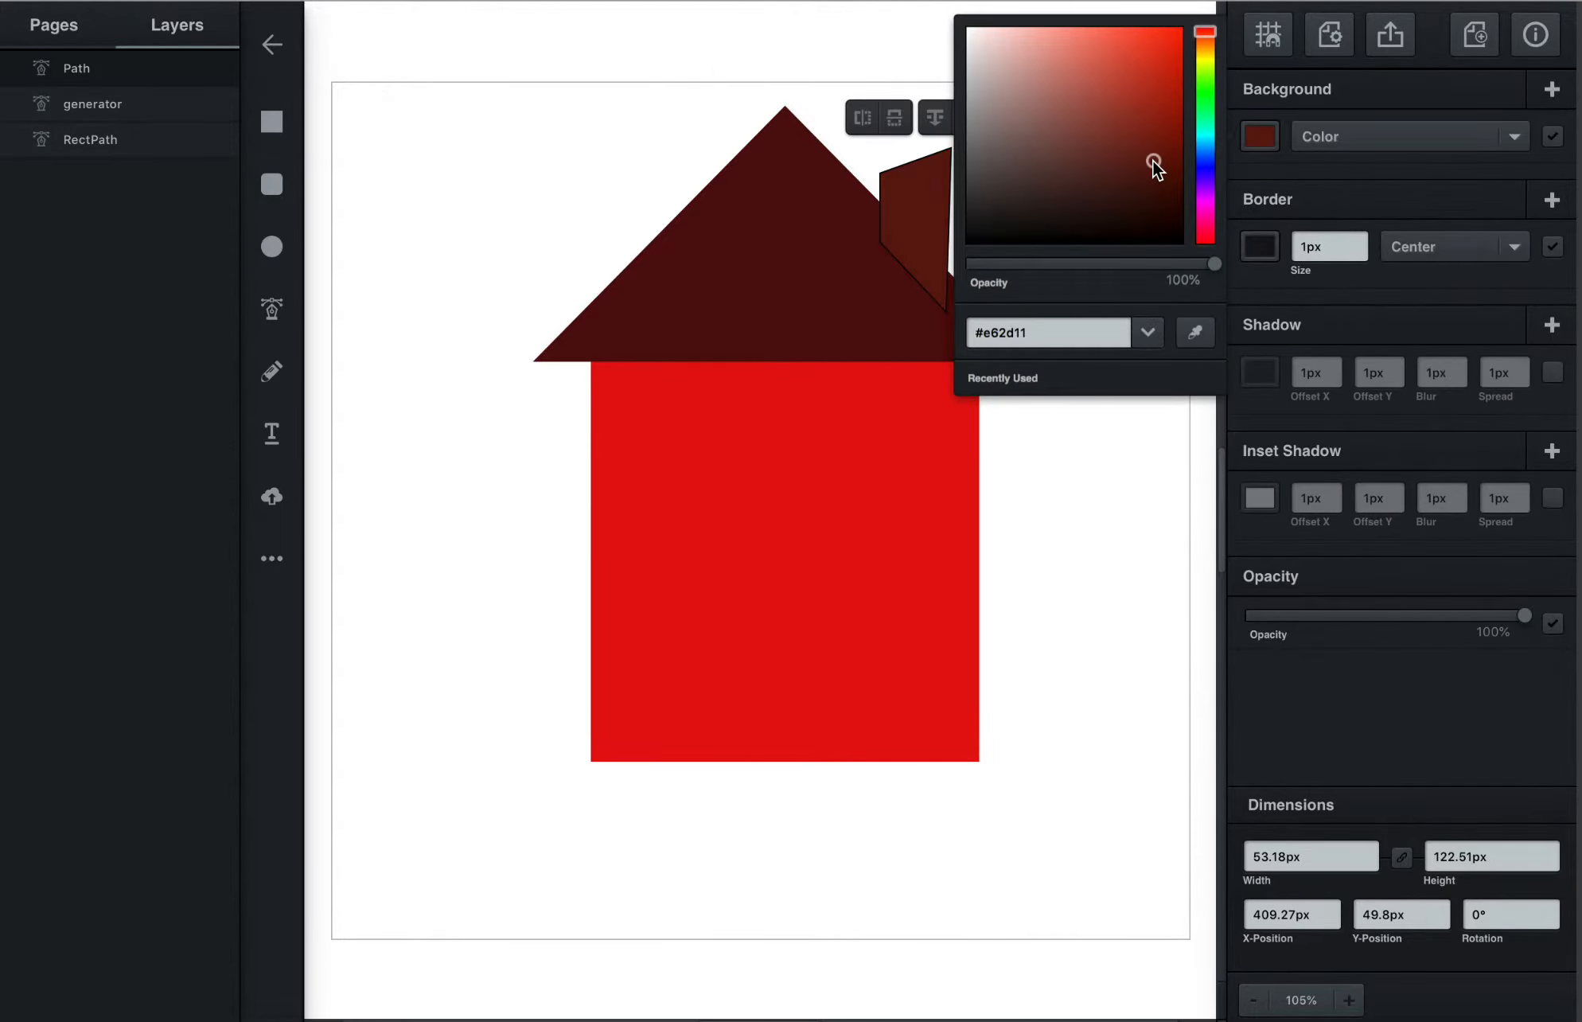
Set the roof's fill back to the house body's red by sampling it with the eyedropper
left_click(805, 269)
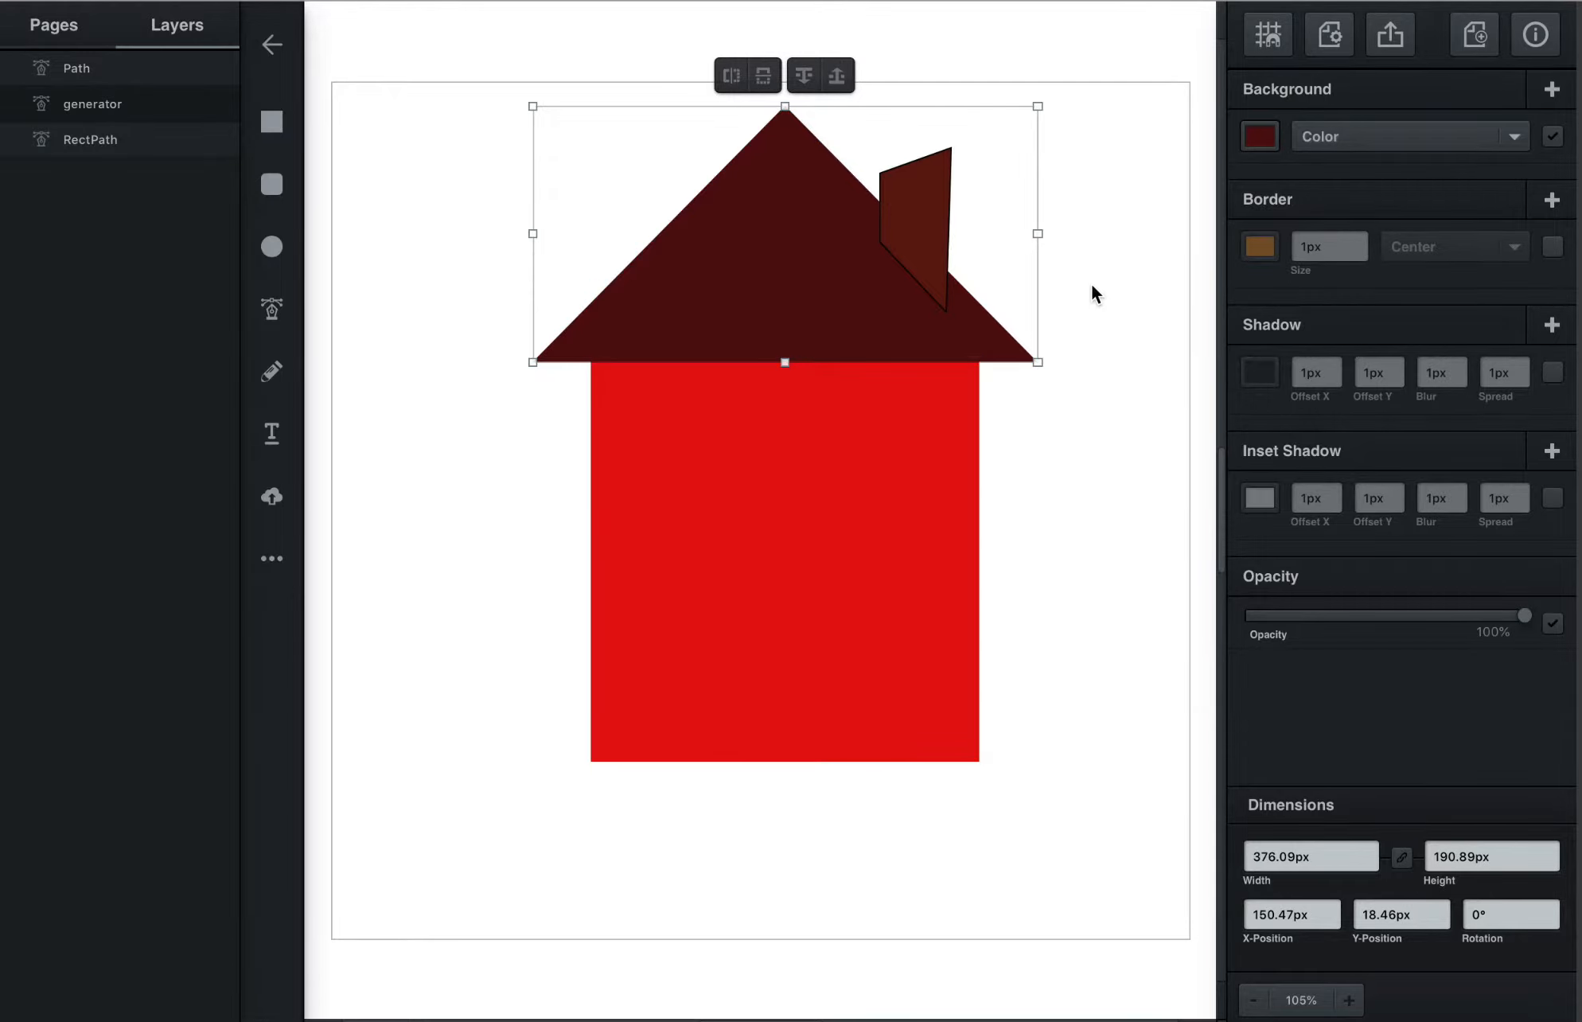
left_click(1260, 137)
left_click(1204, 327)
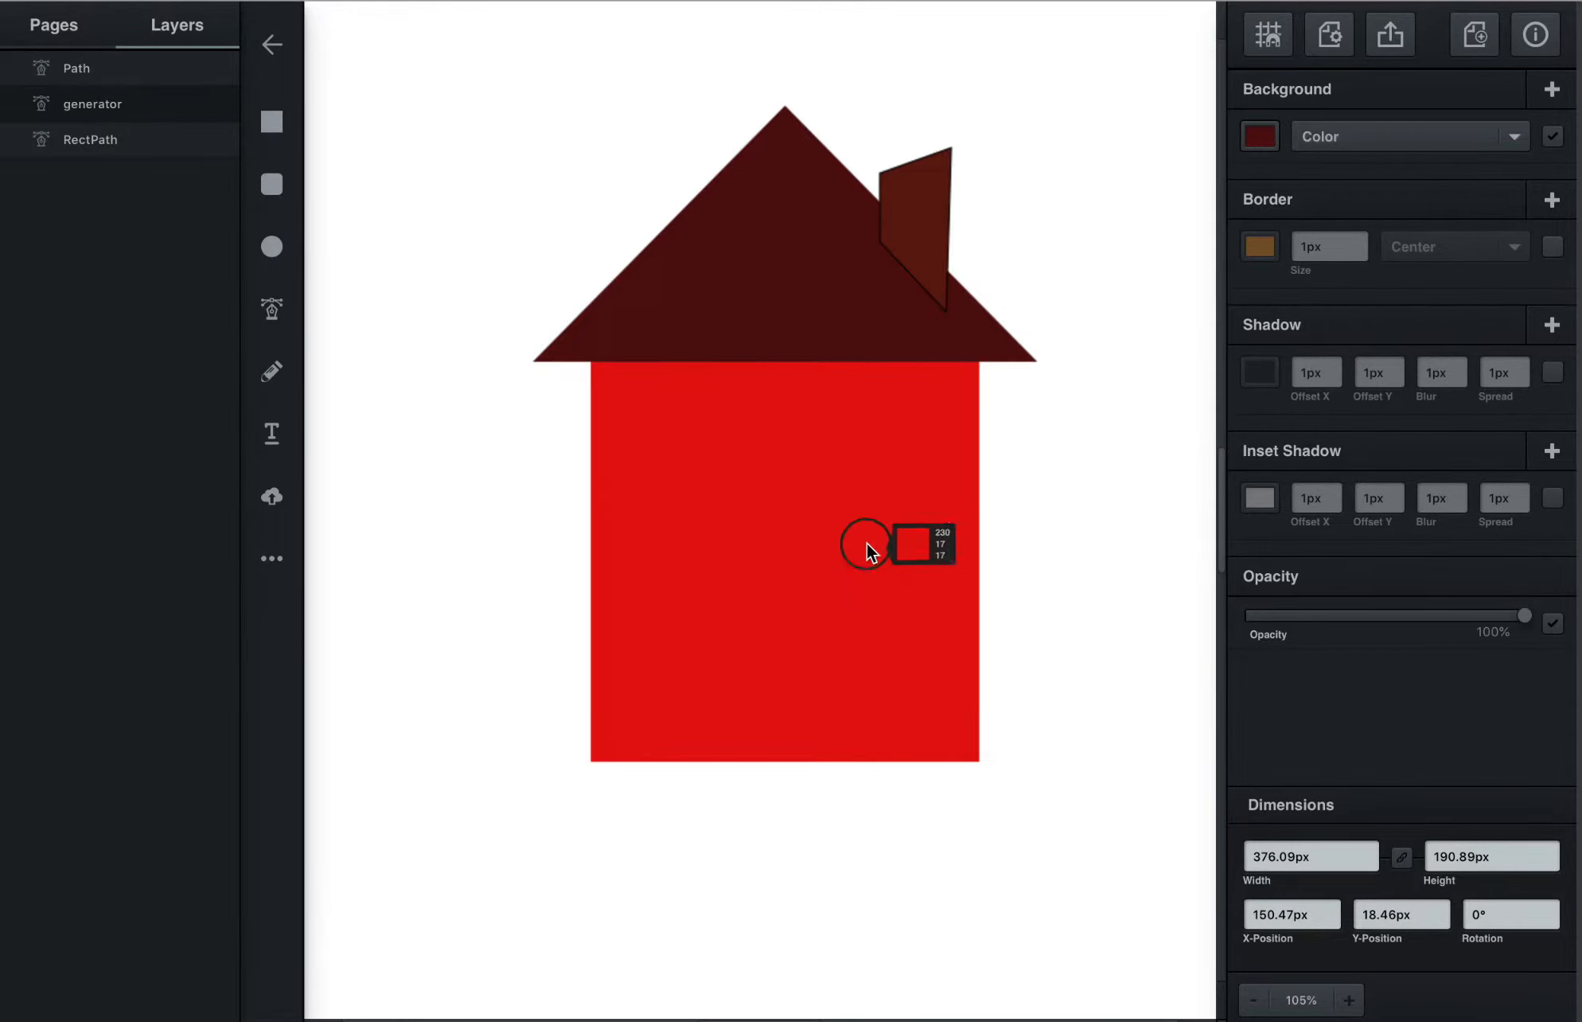
left_click(782, 450)
left_click(471, 172)
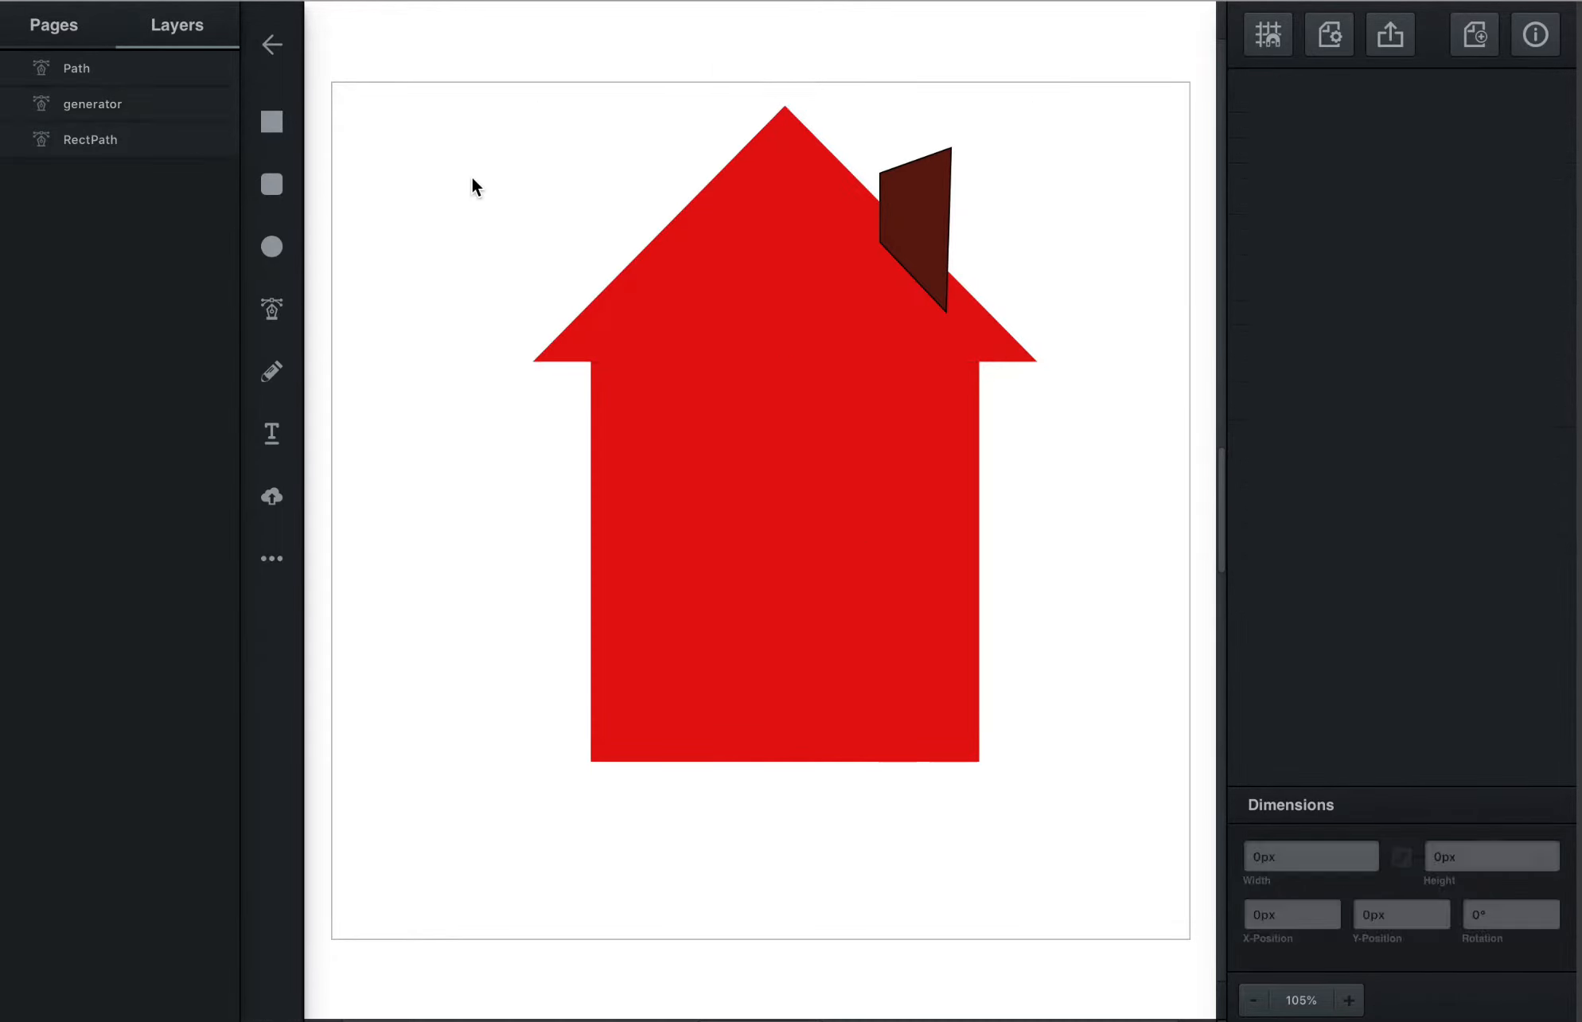
Add a 1 px black border to the roof triangle
left_click(770, 233)
left_click(1261, 246)
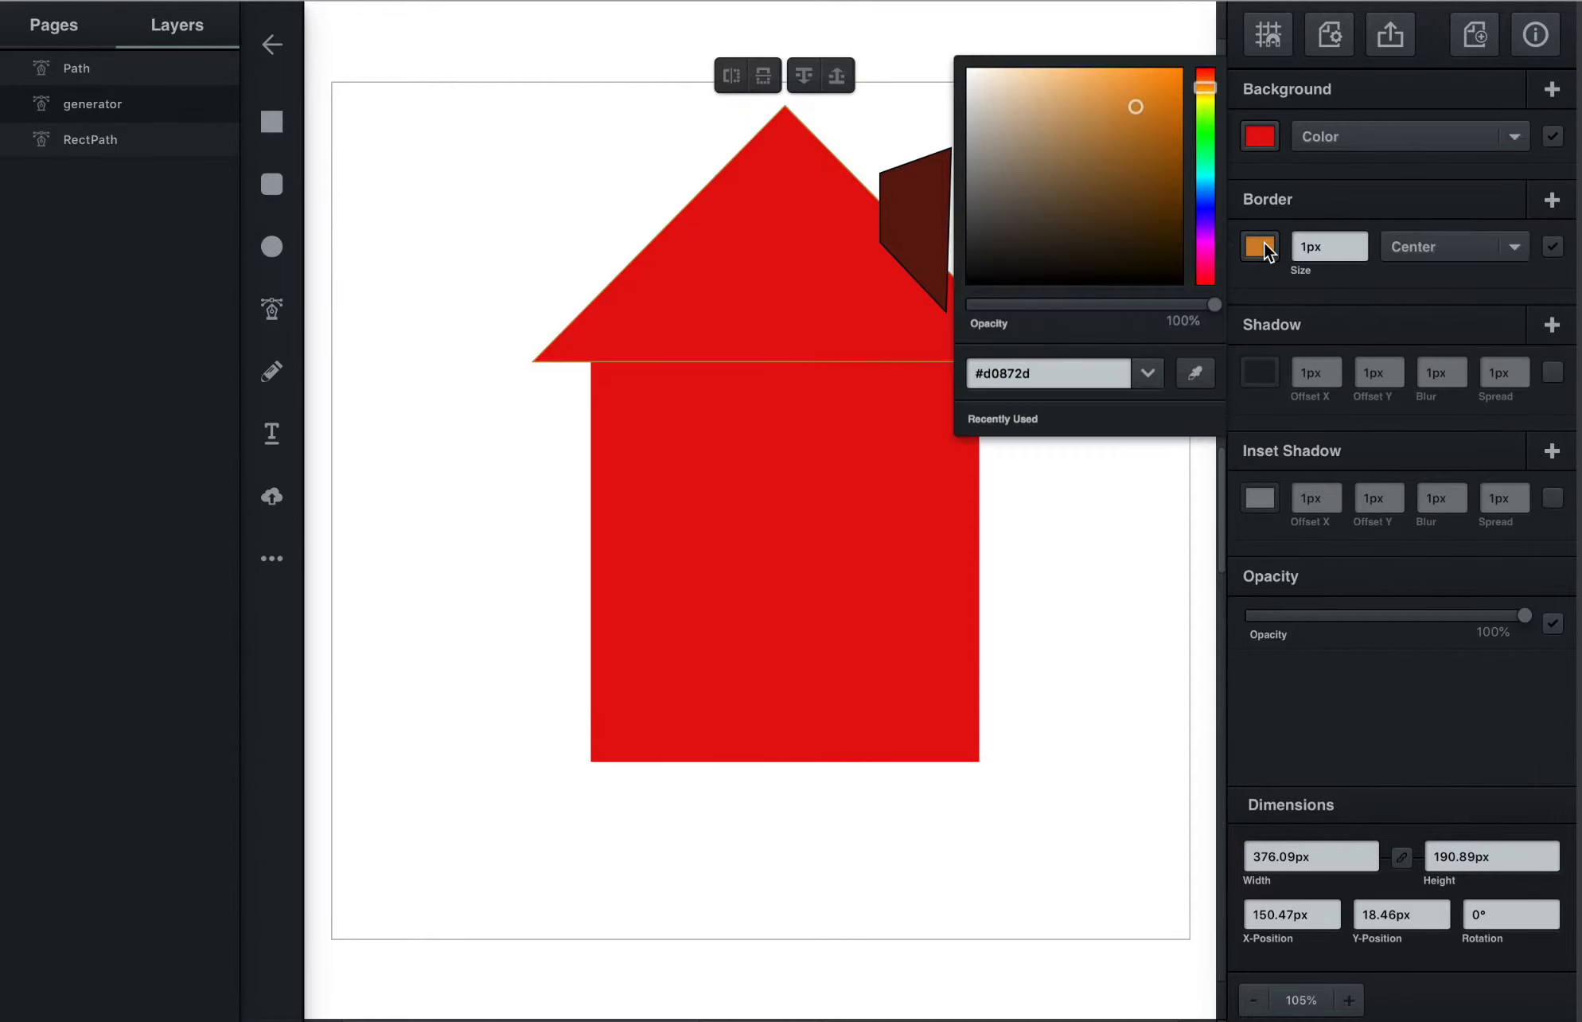
left_click_drag(1140, 248, 1014, 342)
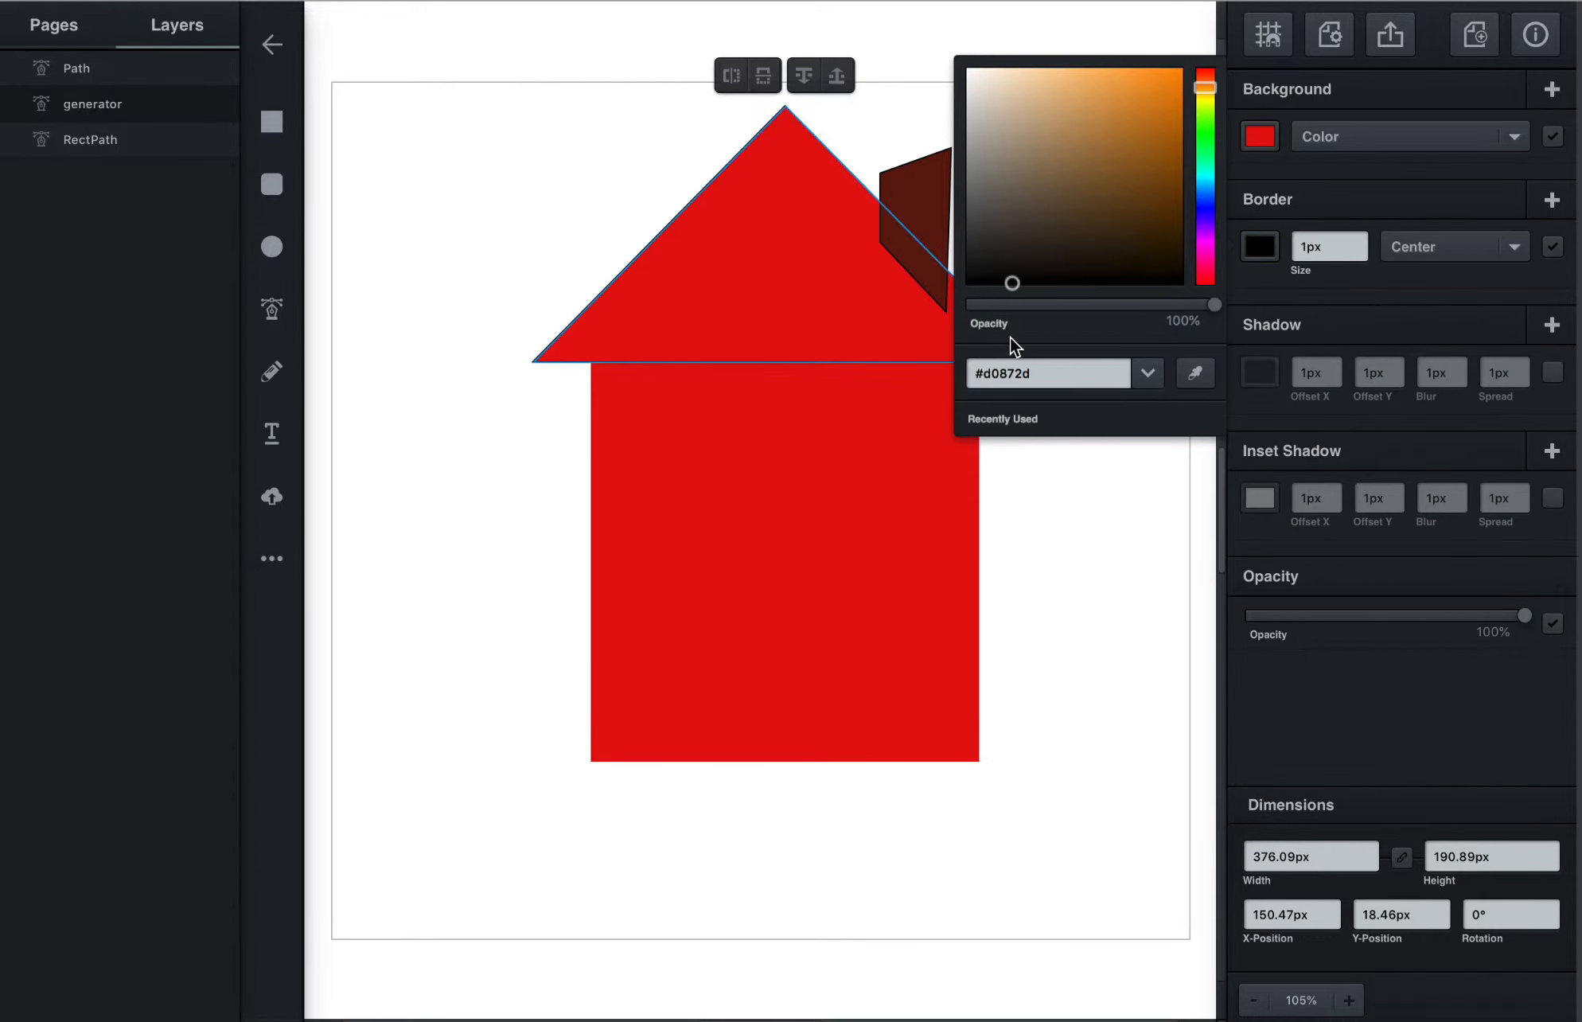
left_click(906, 132)
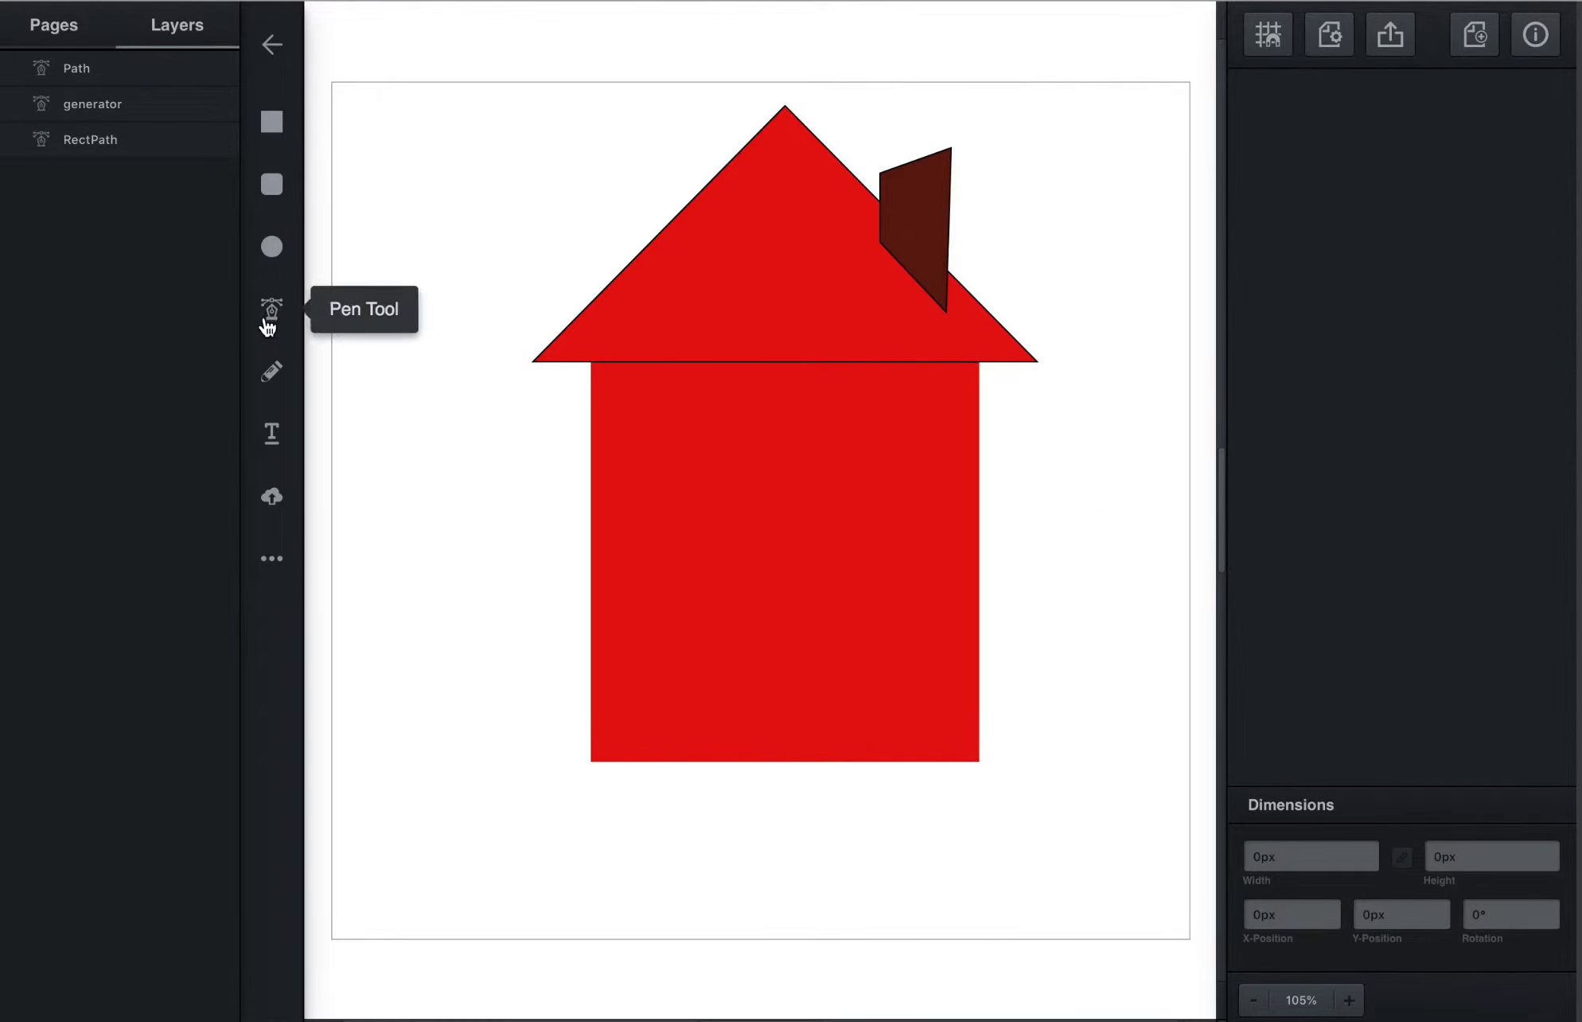
Draw a looping smoke line rising from the chimney with the Pencil tool, about 160 × 169 px
left_click(273, 370)
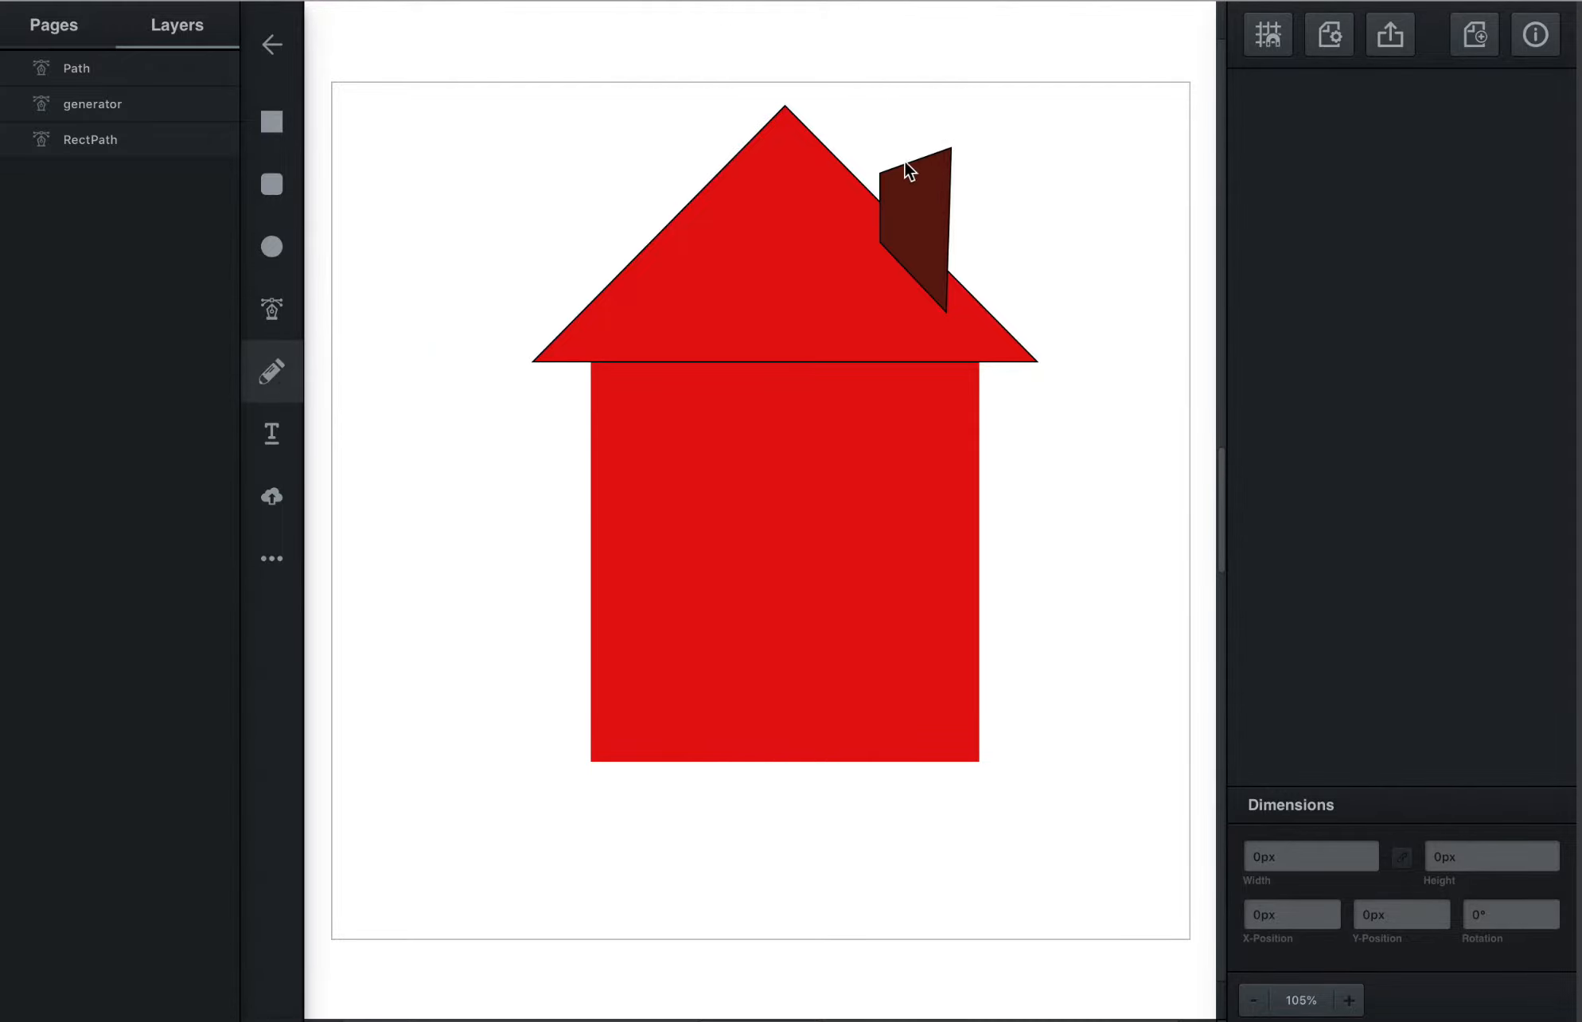
left_click_drag(911, 162, 905, 126)
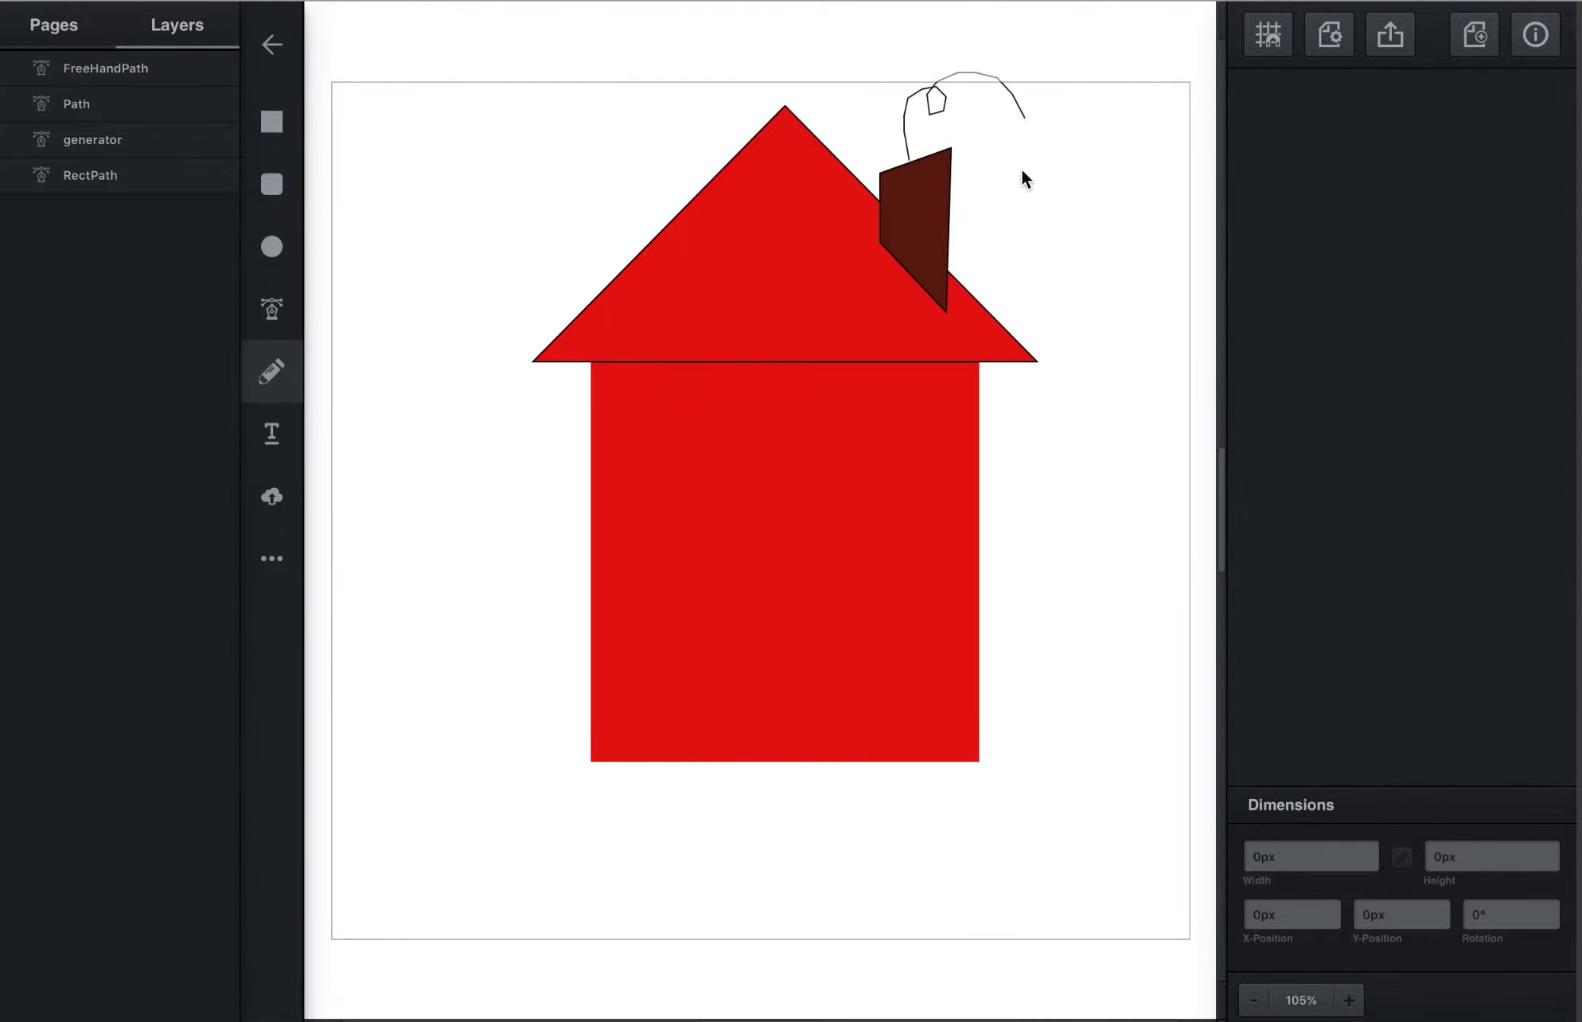
left_click_drag(1119, 299, 1119, 299)
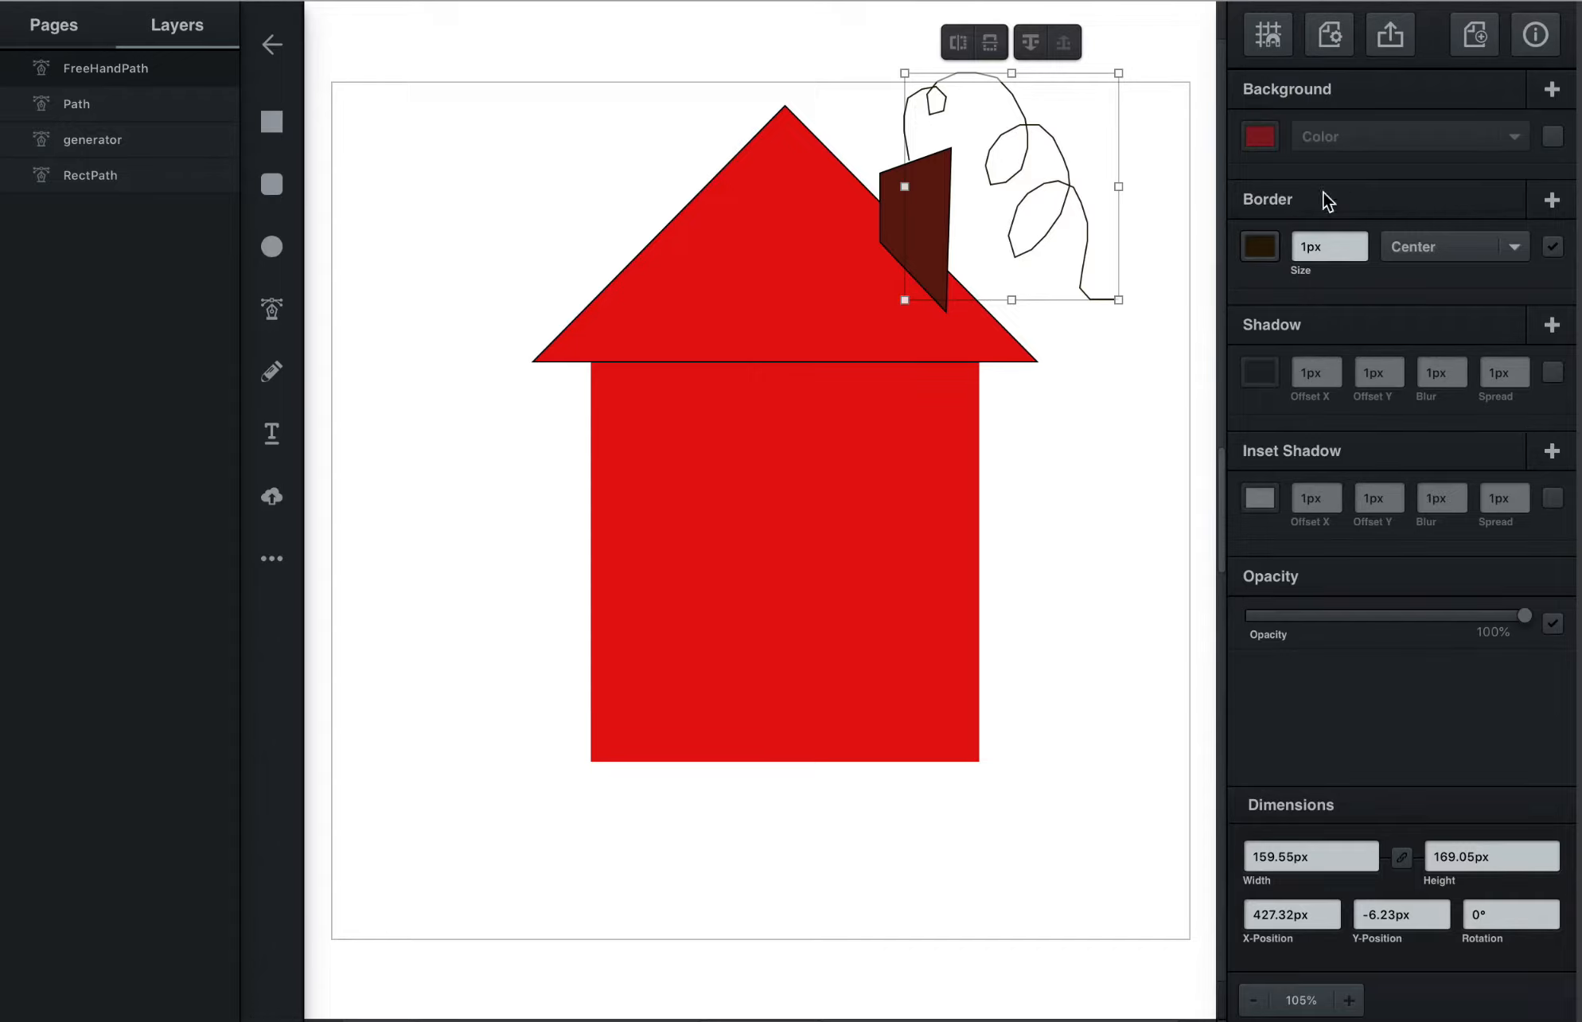
Set the smoke line's border size to 6 px and its opacity to 55%
left_click(1273, 251)
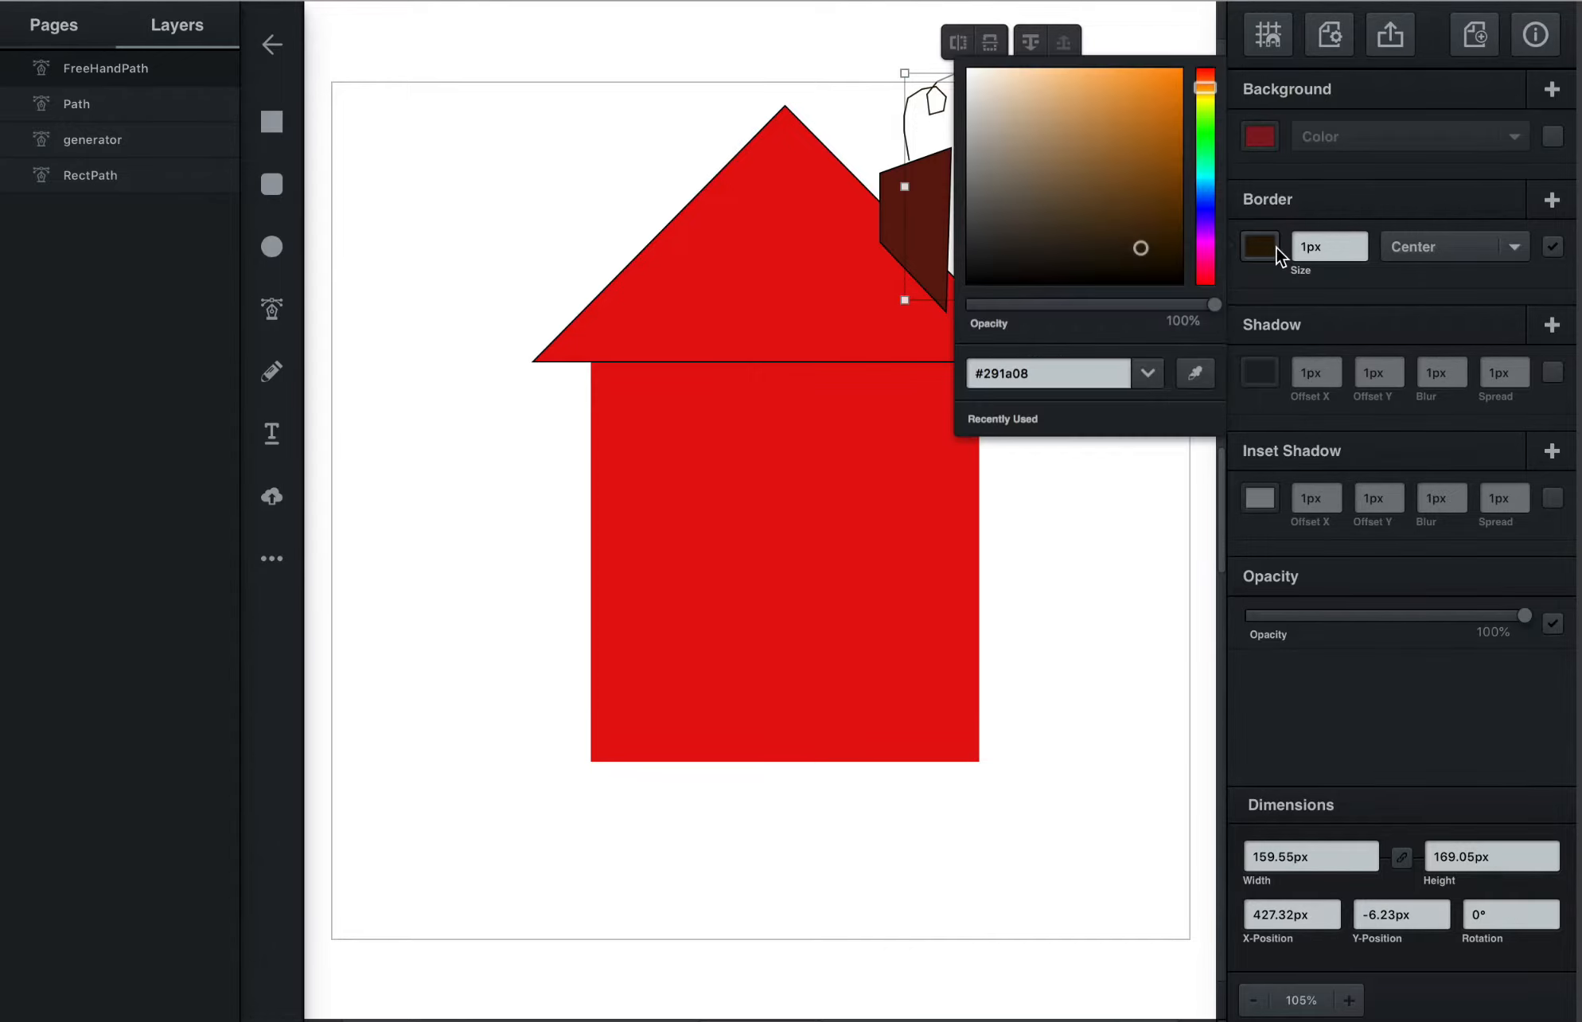
left_click(1360, 241)
left_click(1360, 240)
left_click(1360, 240)
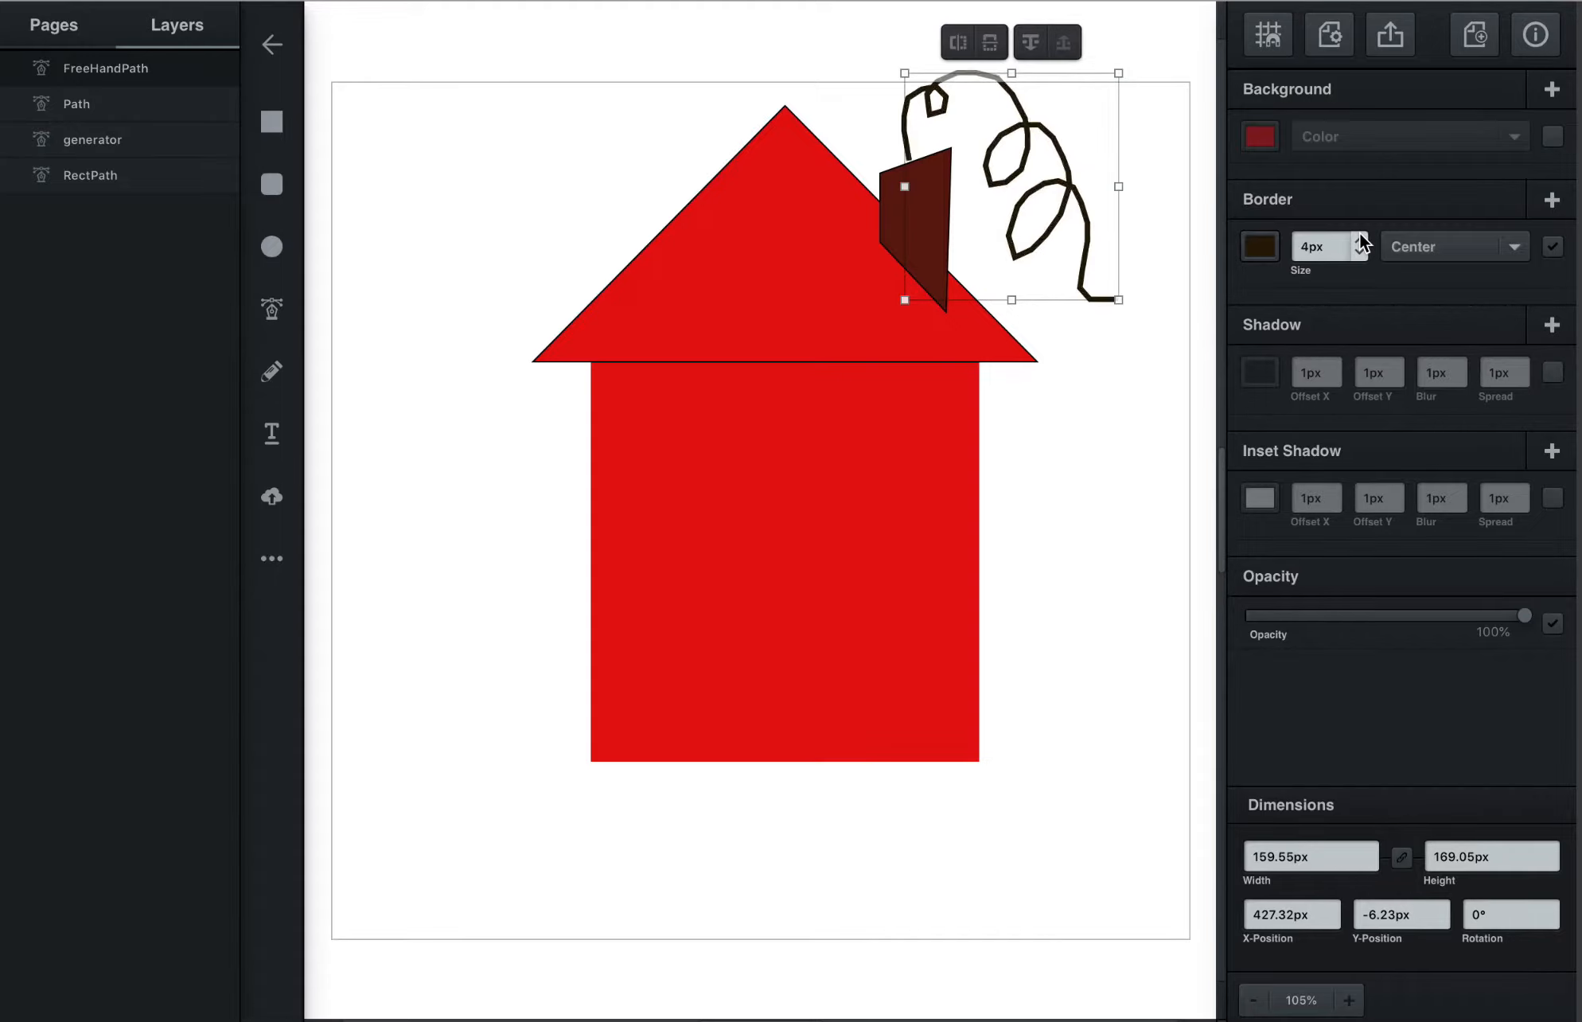
left_click(1360, 240)
left_click(1360, 240)
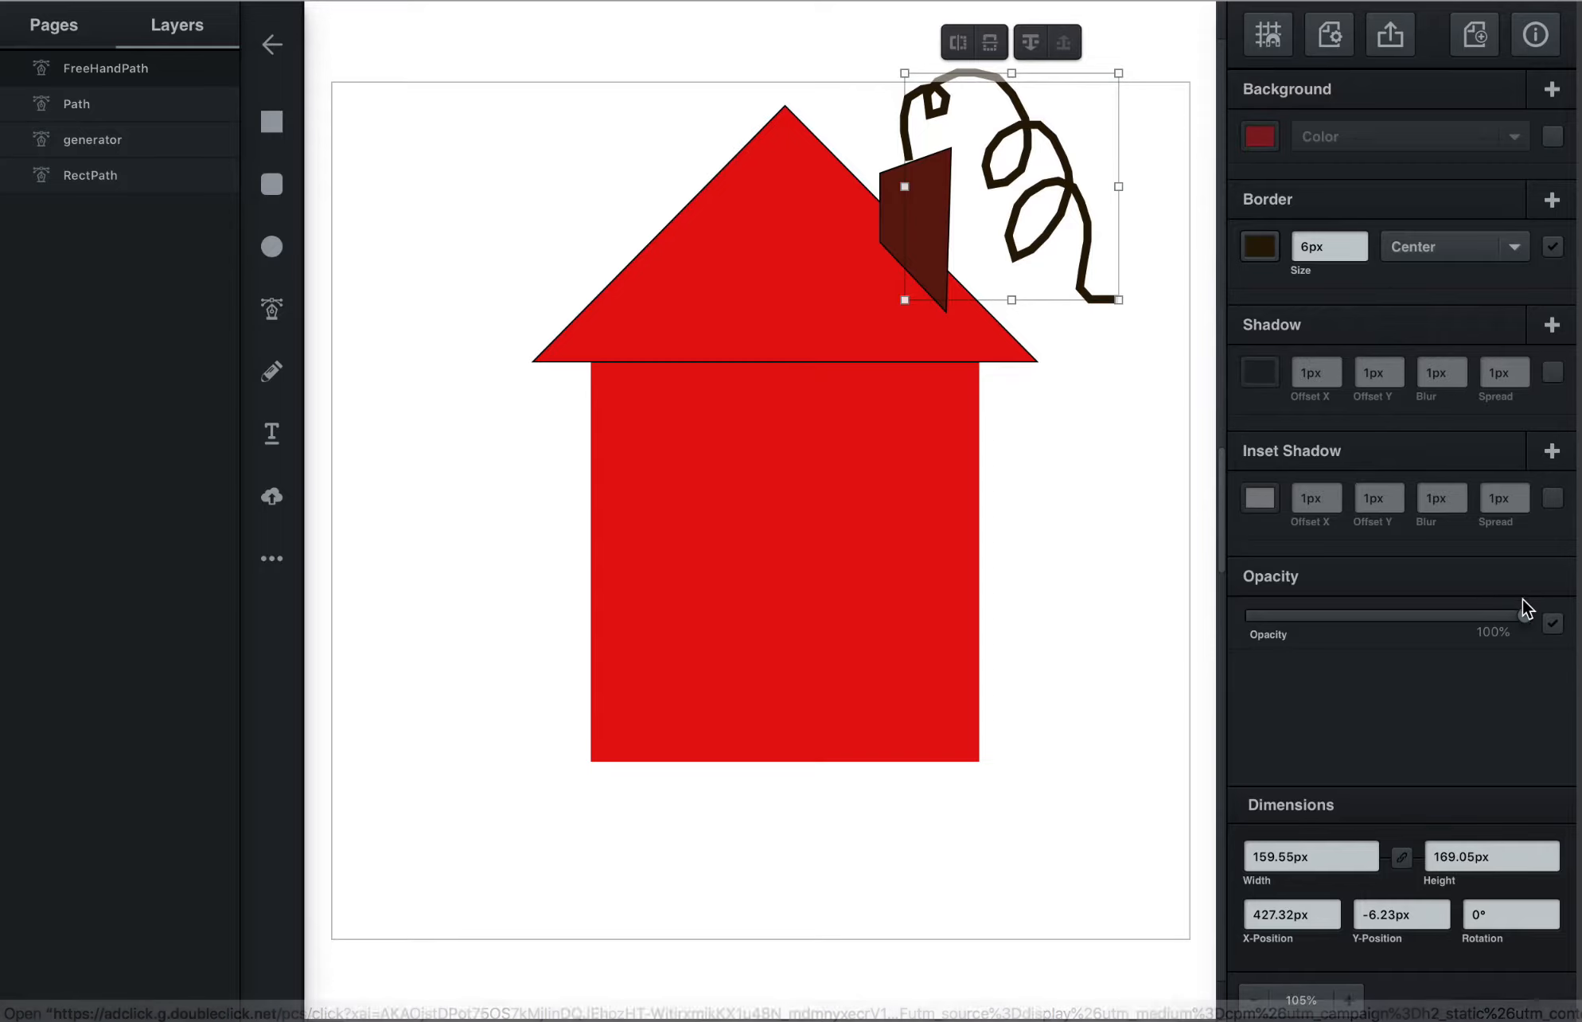
left_click_drag(1524, 615, 1402, 619)
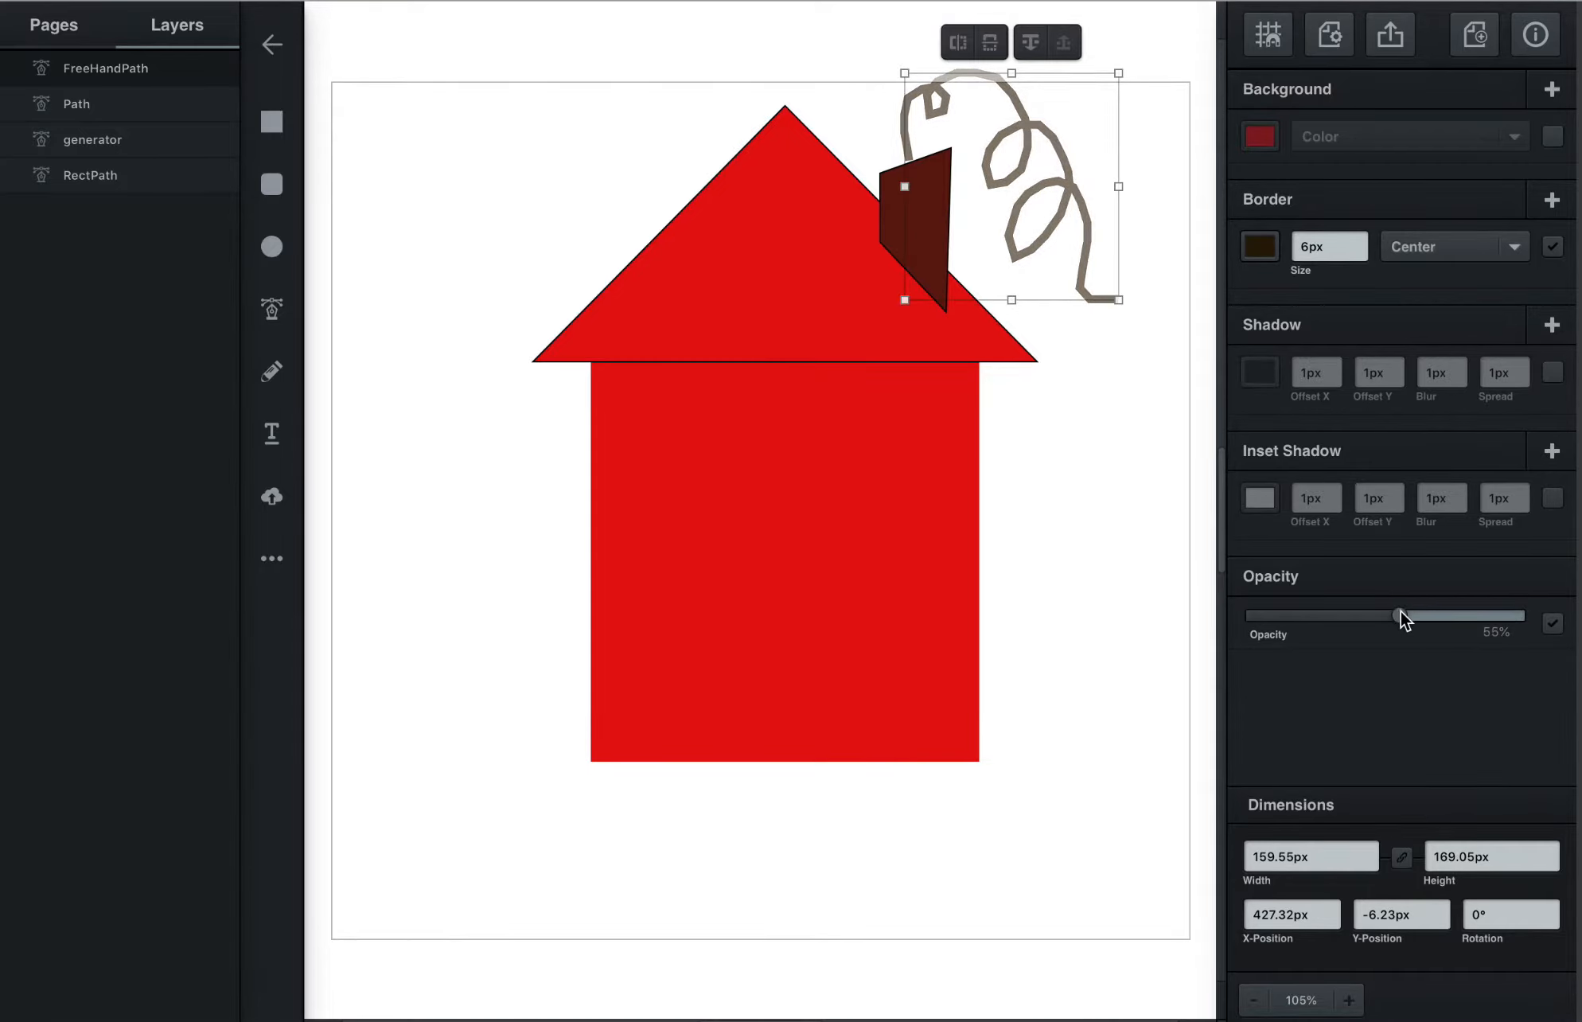
Enable a shadow on the smoke line and set its X offset to 7 px
left_click(1552, 374)
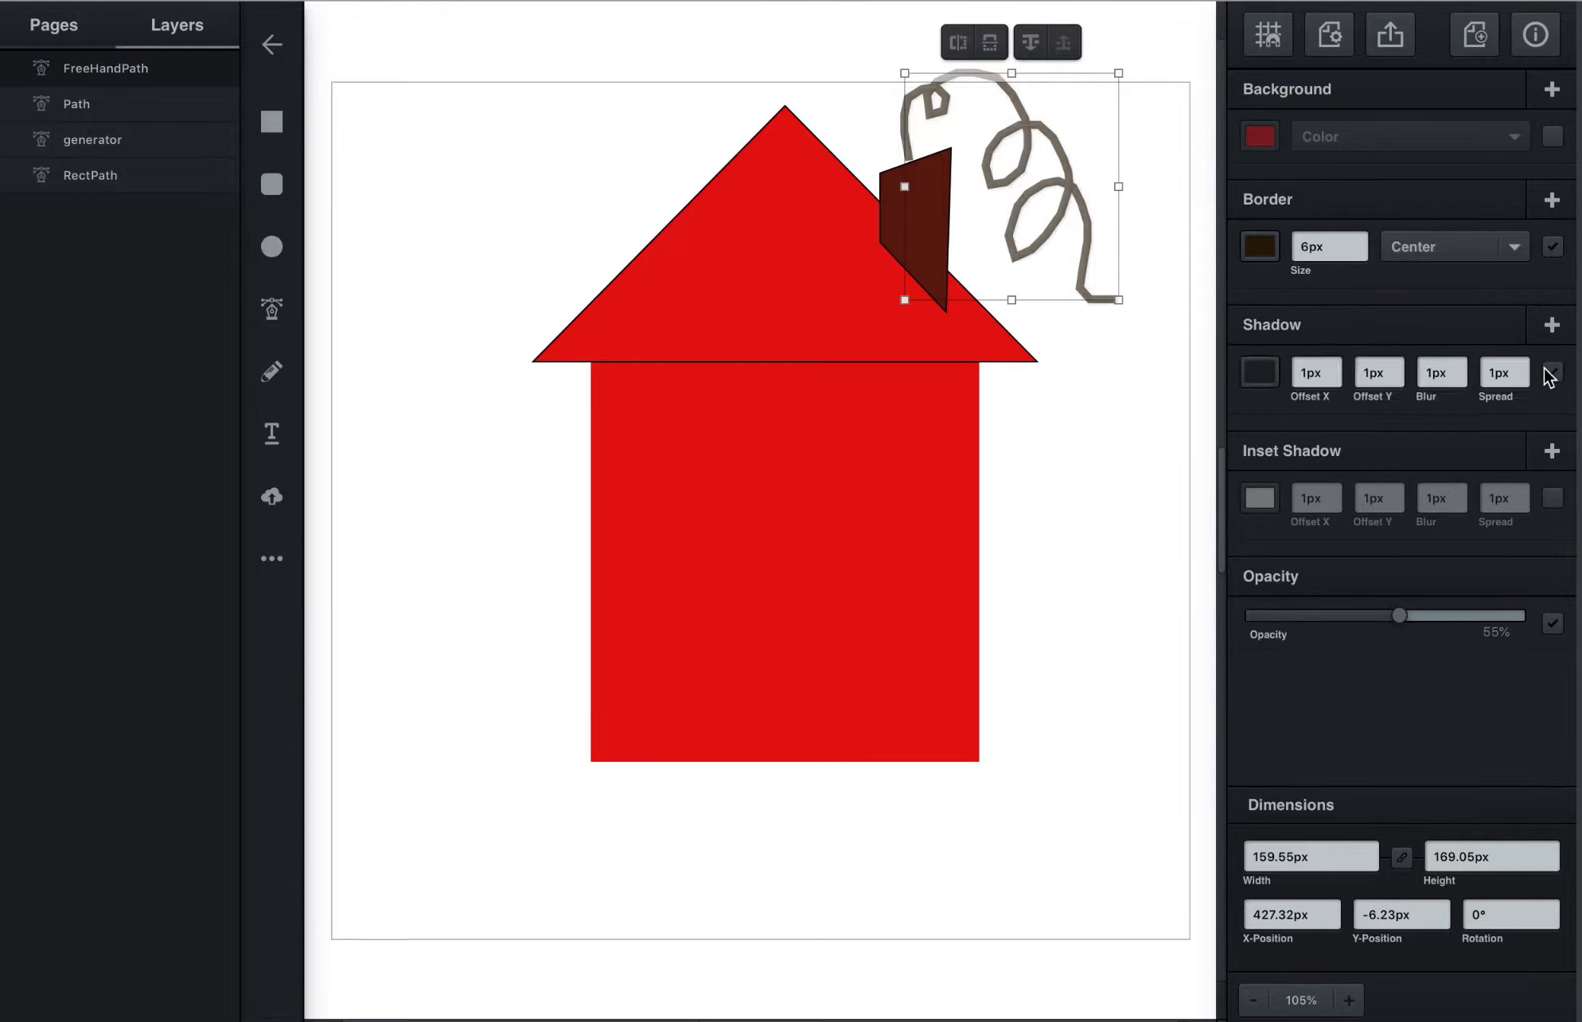
left_click(1333, 366)
left_click(1333, 365)
left_click(1333, 365)
left_click(1334, 365)
left_click(1334, 365)
left_click(1334, 365)
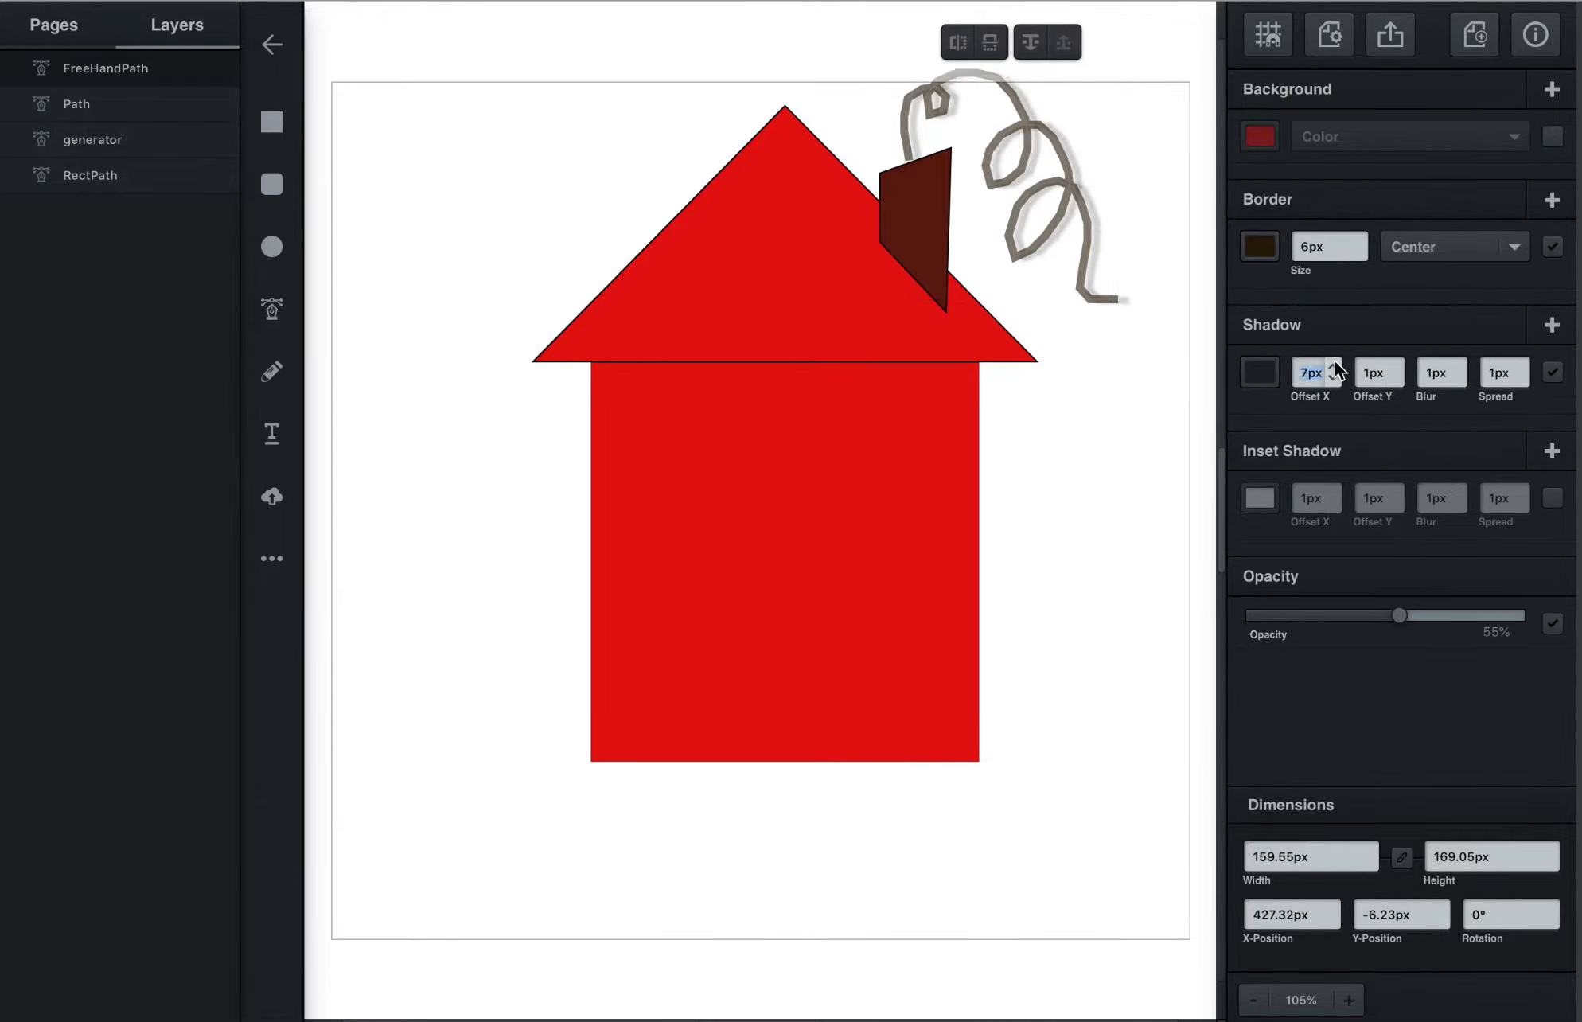
Set the smoke line's shadow Y offset to 7 px
left_click(1398, 368)
left_click(1398, 368)
left_click(1398, 368)
left_click(1397, 368)
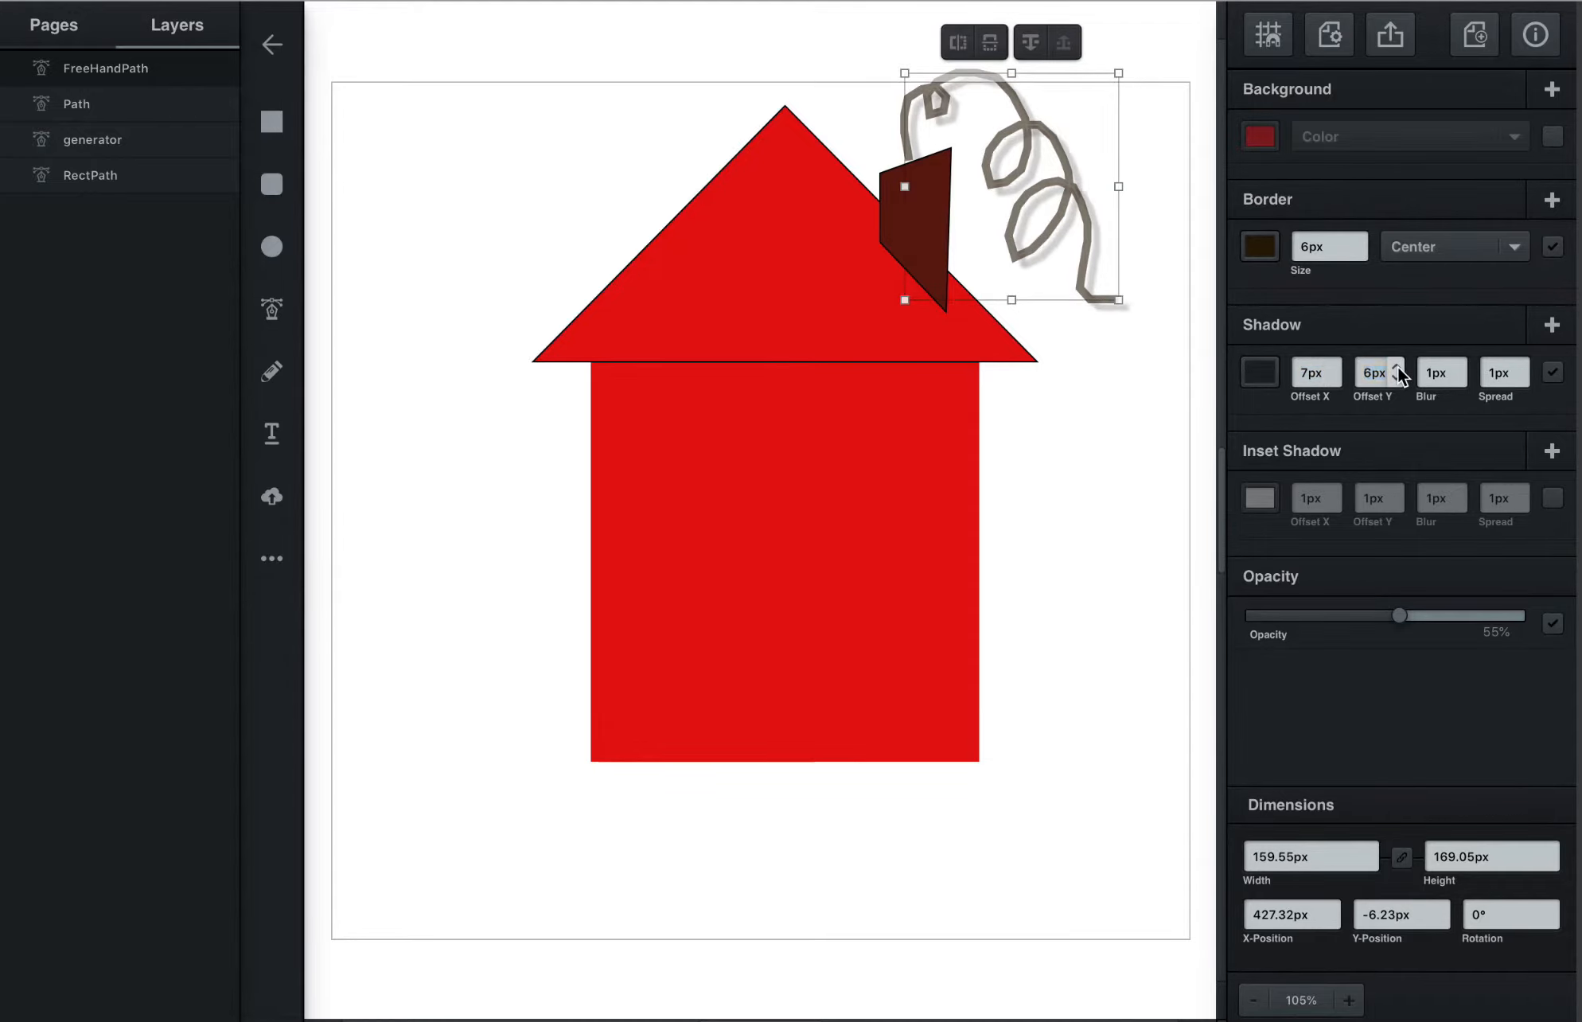
left_click(1398, 368)
left_click(1398, 368)
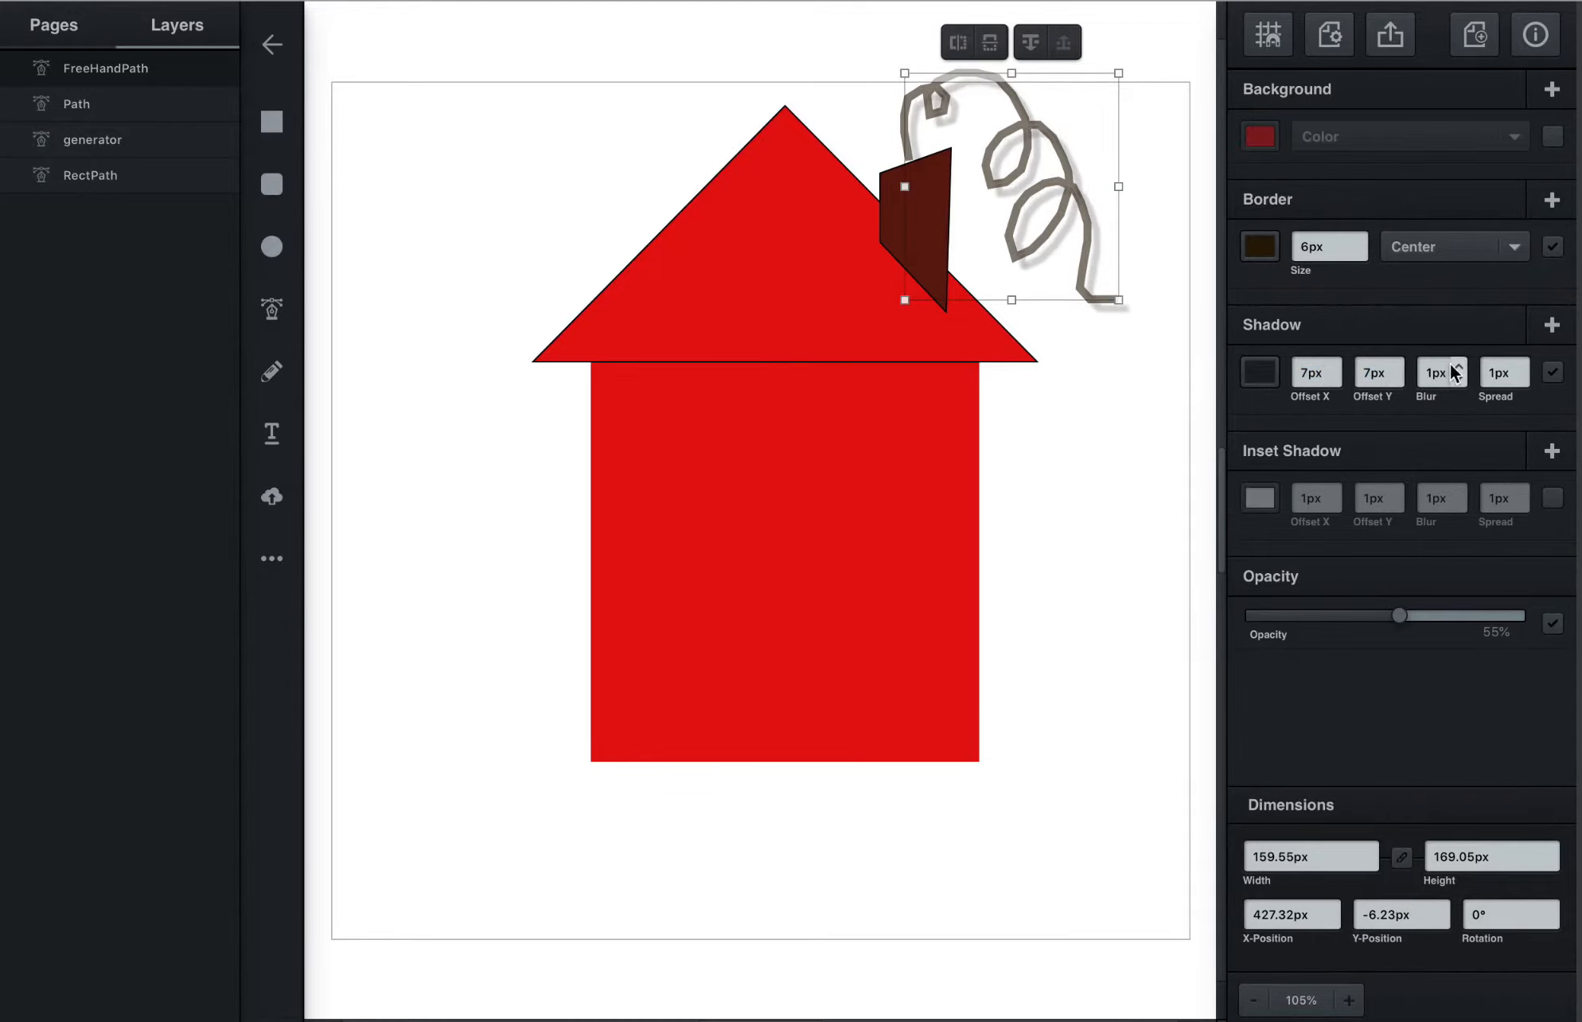
Set the blur of the smoke line's shadow to 7 px
left_click(1457, 367)
left_click(1457, 367)
left_click(1457, 367)
left_click(1458, 367)
left_click(1457, 367)
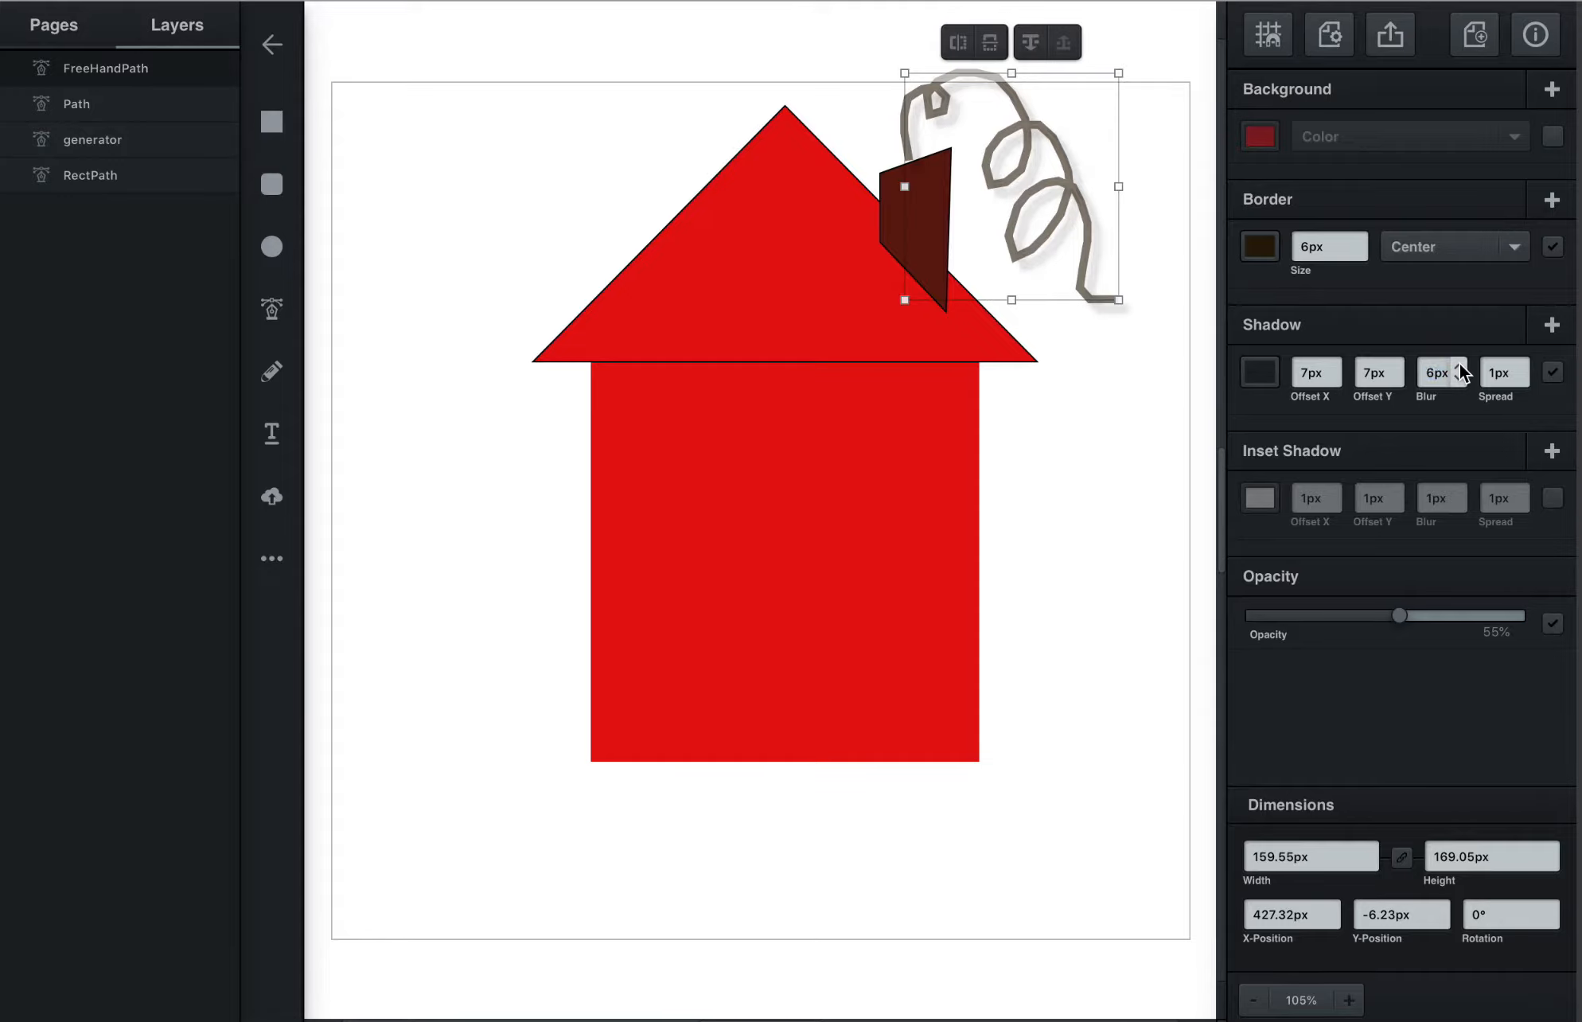
left_click(1460, 367)
Set the spread of the smoke line's shadow to 6 px
left_click(1522, 377)
left_click(1522, 367)
left_click(1521, 368)
left_click(1522, 368)
left_click(1522, 367)
left_click(1522, 367)
left_click(1522, 367)
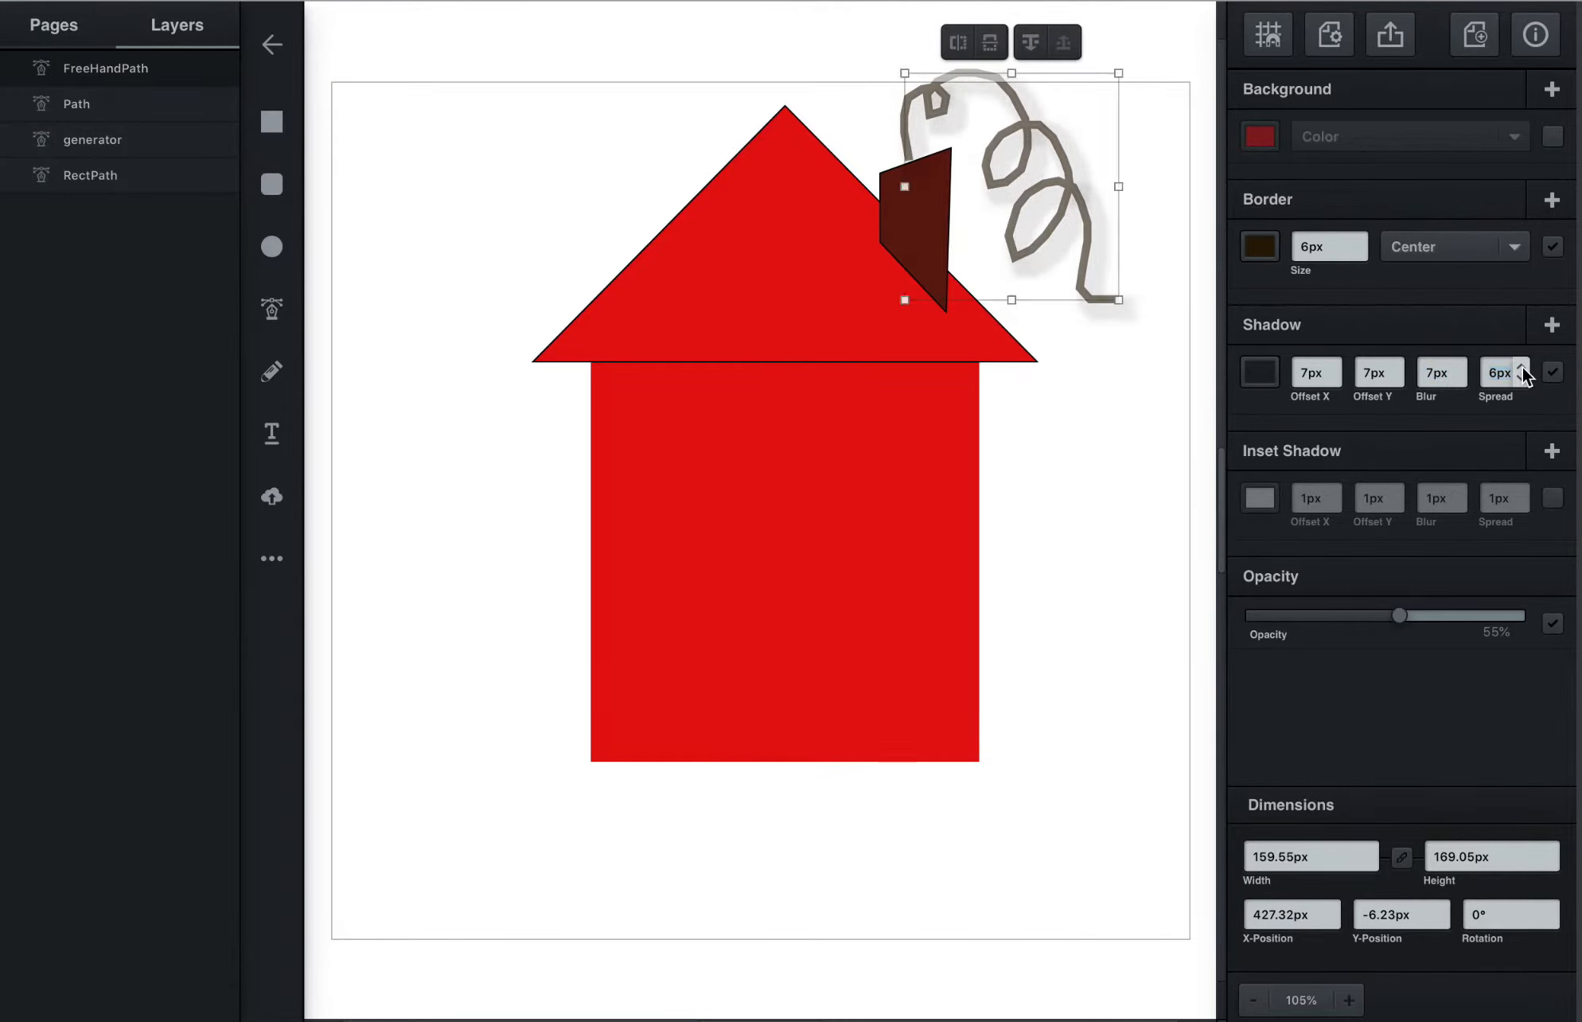
Set the spread of the smoke line's shadow to 7 px and deselect the line
left_click(1522, 368)
left_click(1078, 376)
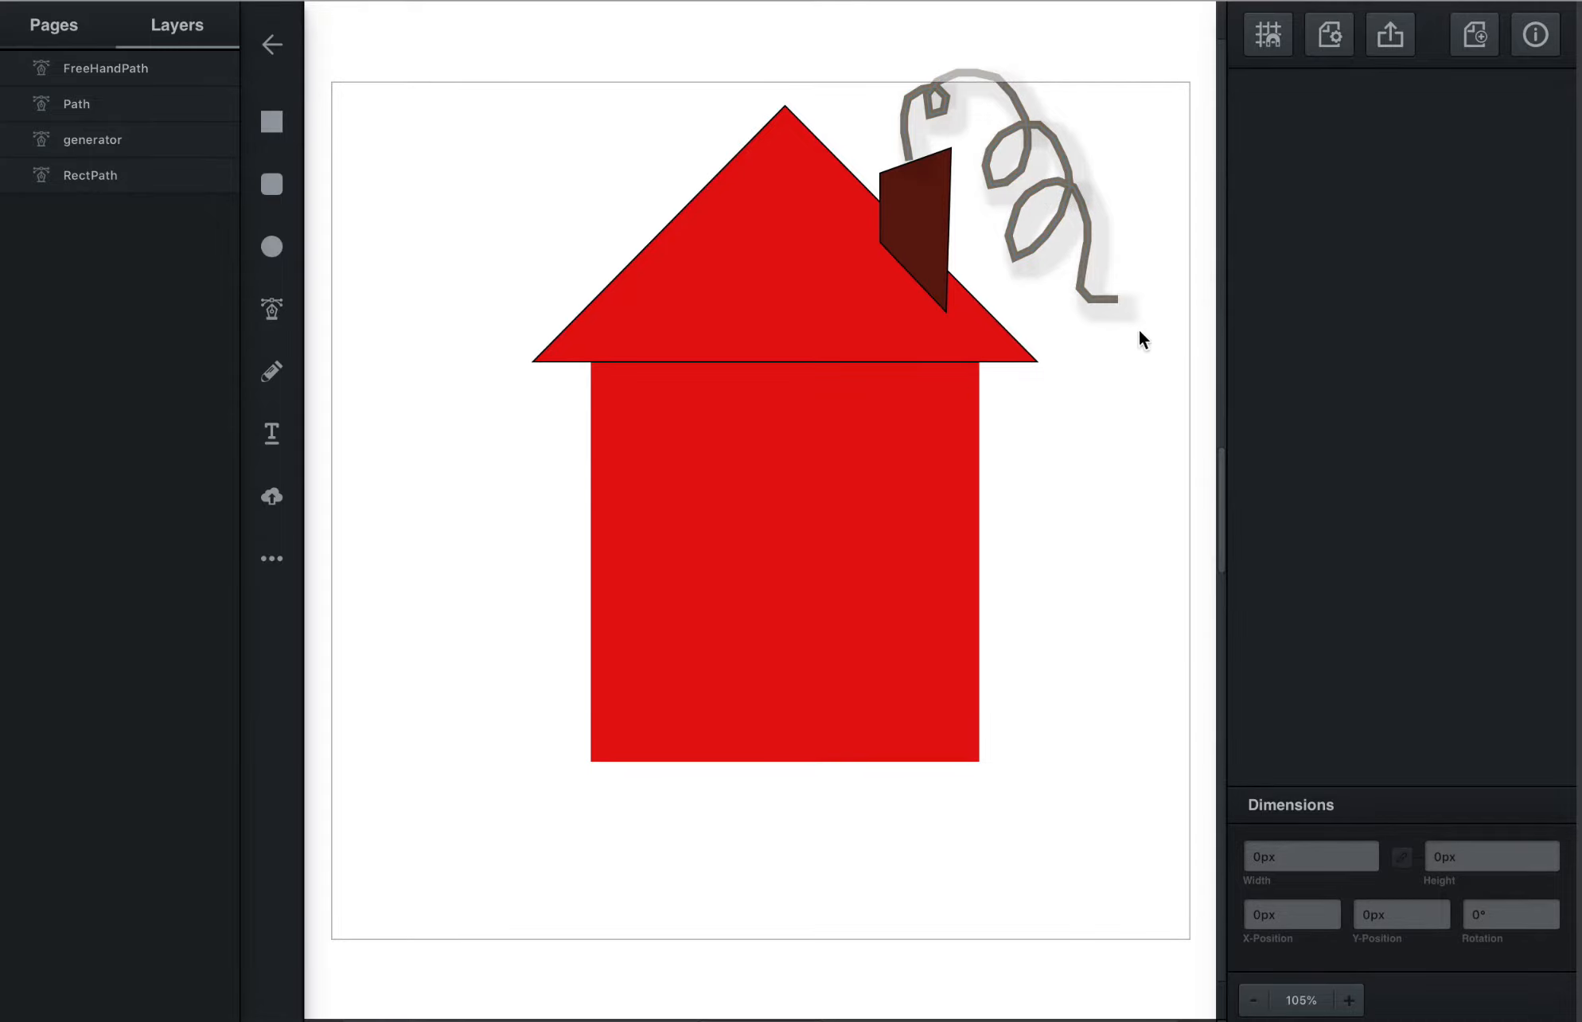
Turn the smoke line's border off and back on
left_click(1096, 297)
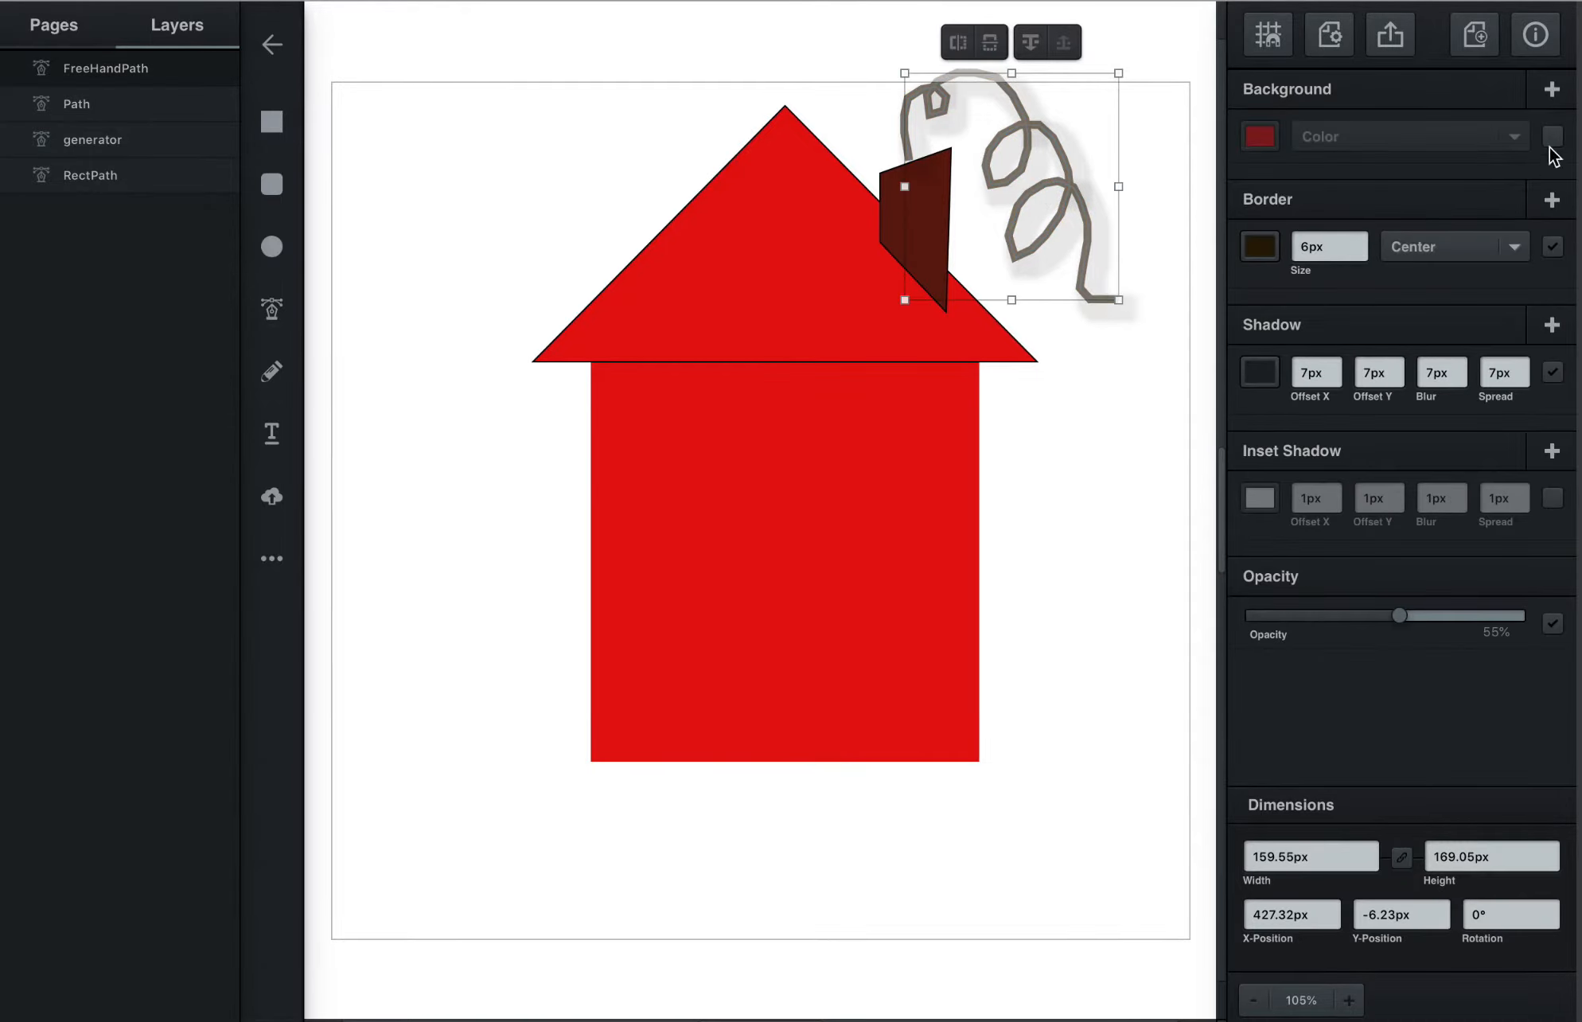
left_click(1553, 247)
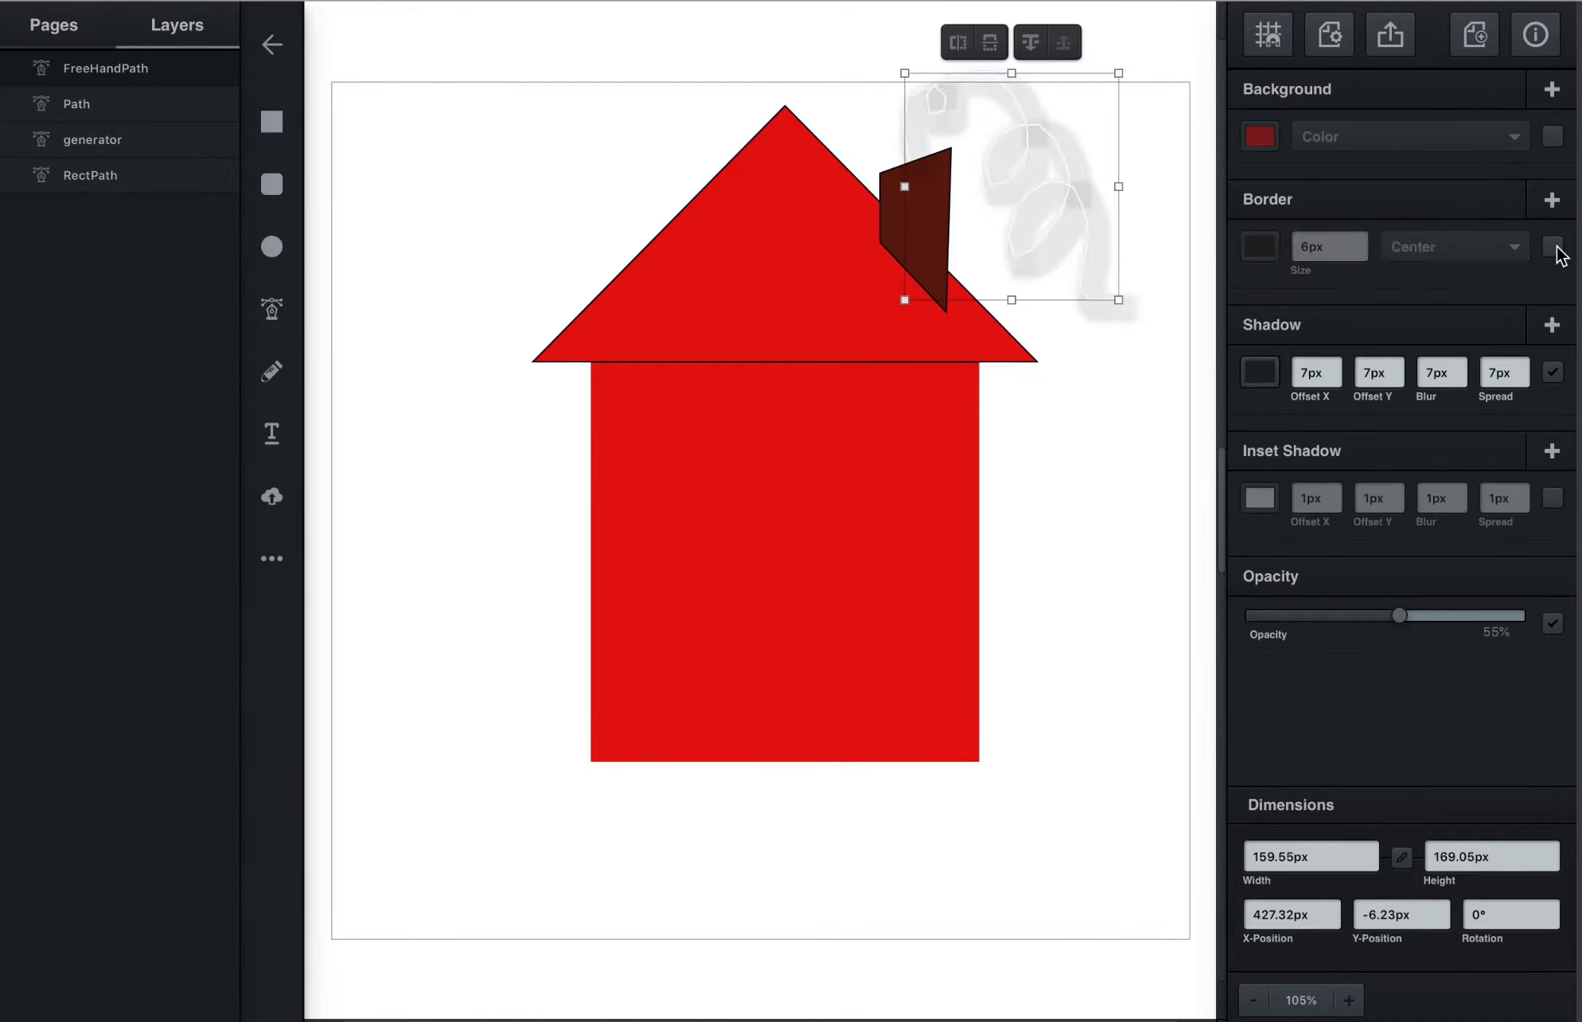
left_click(1090, 445)
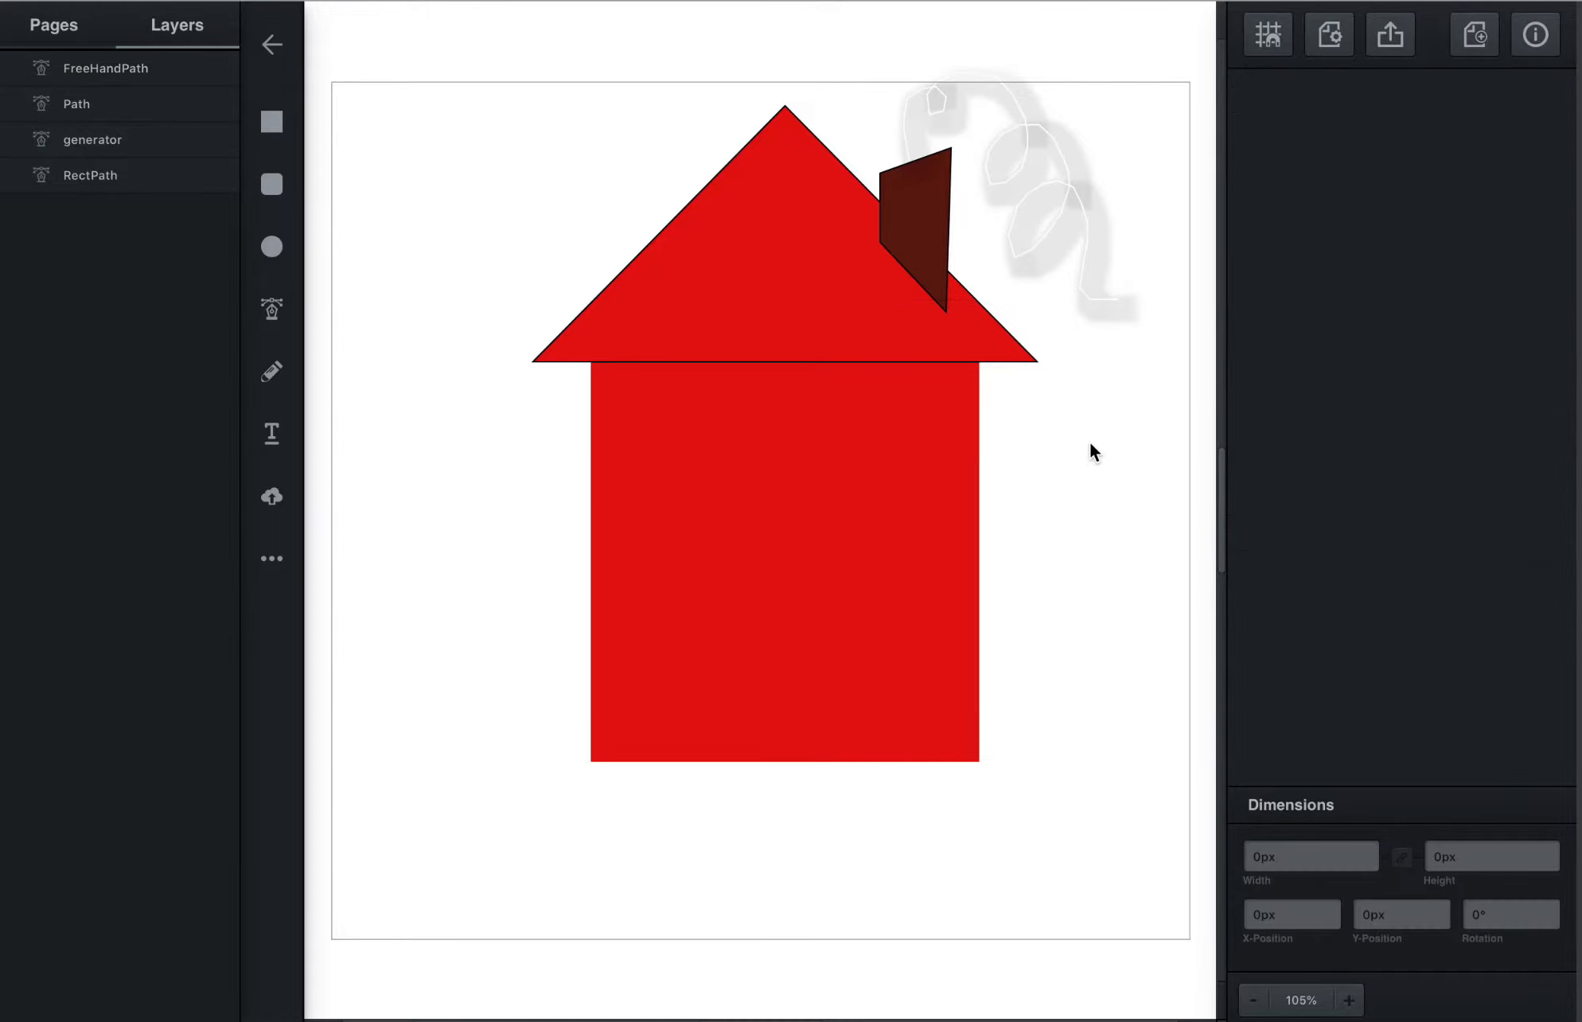
left_click(1053, 227)
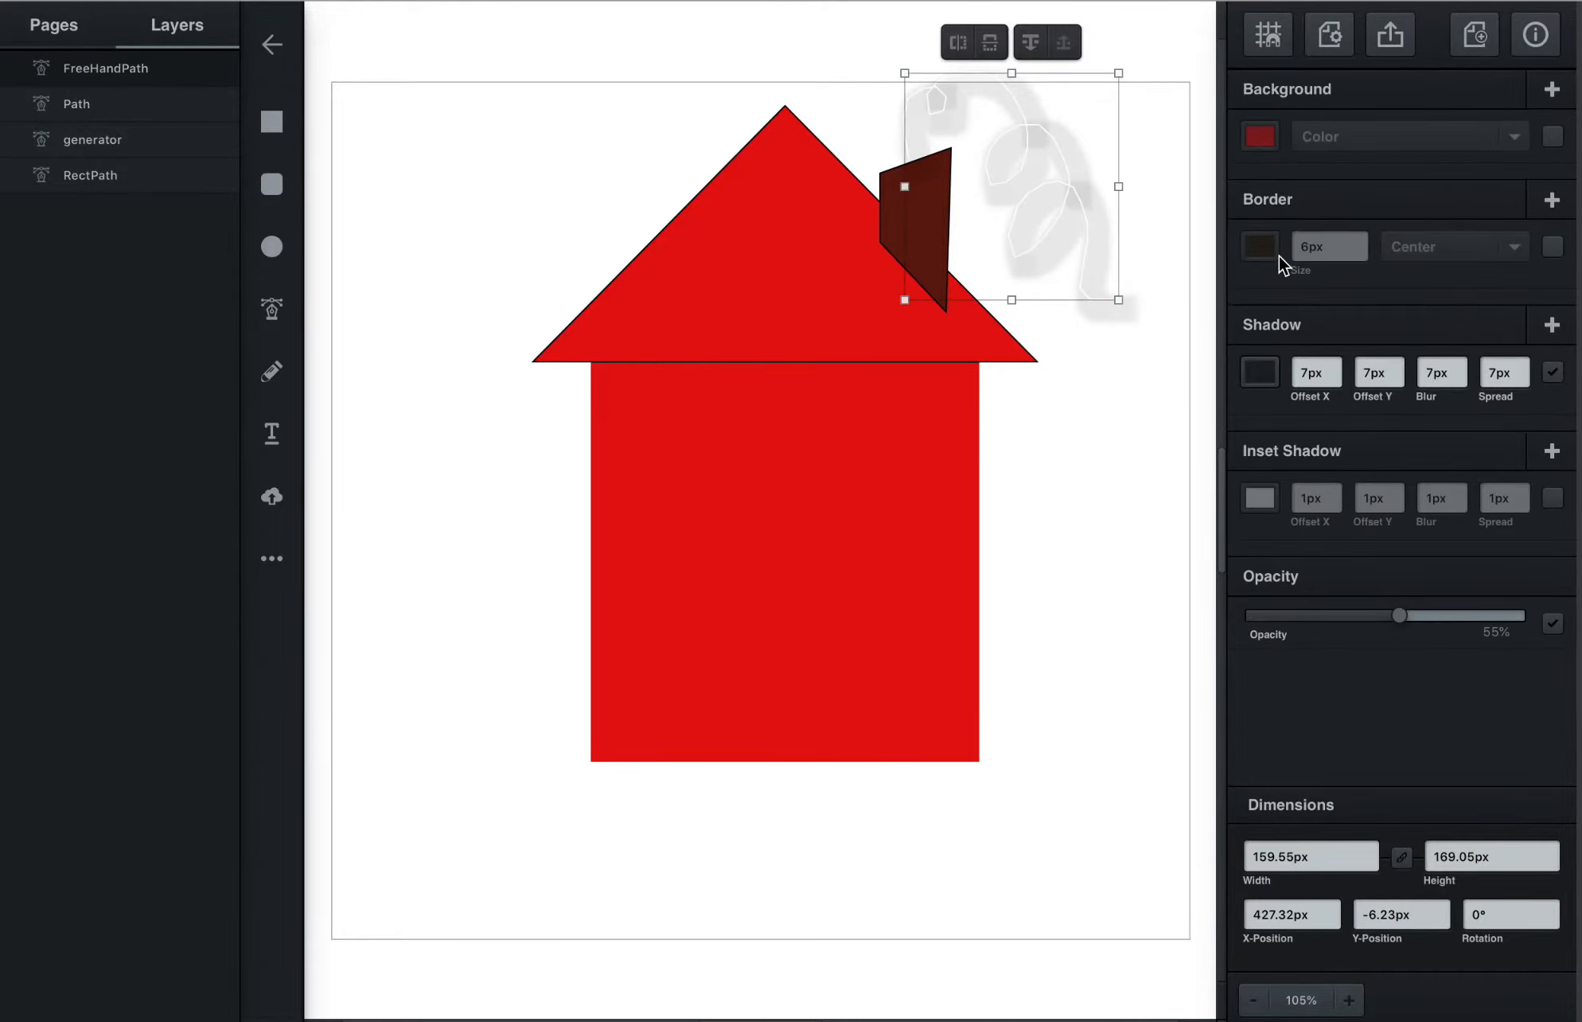
left_click(1556, 248)
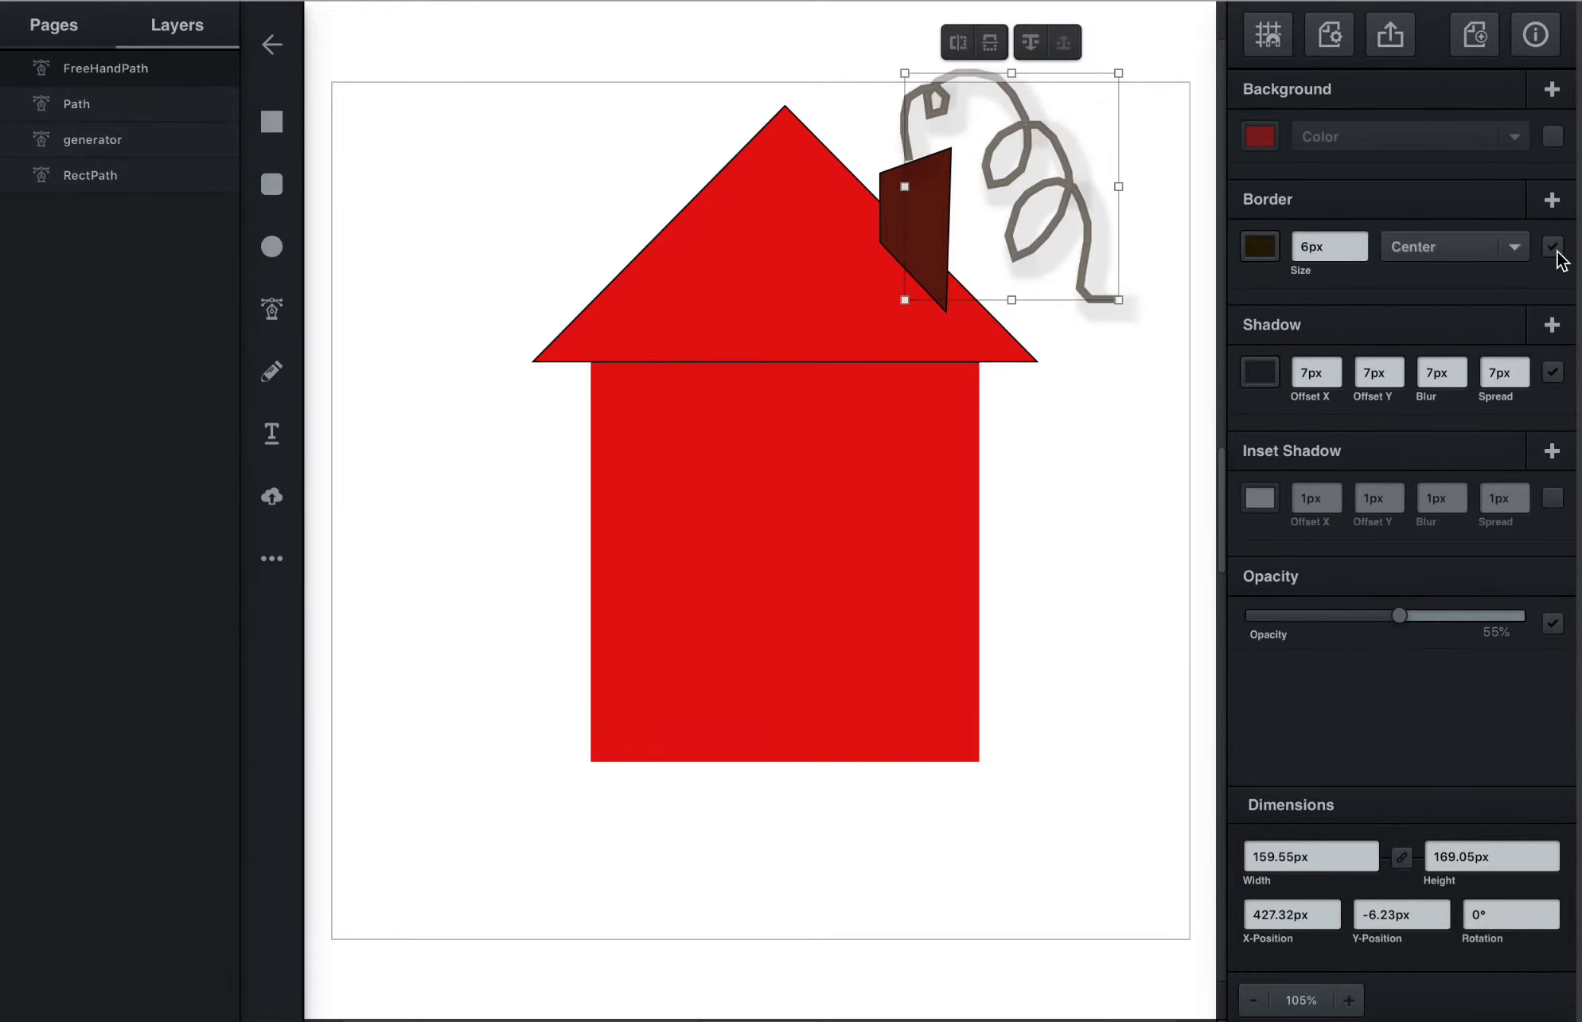
left_click(1106, 541)
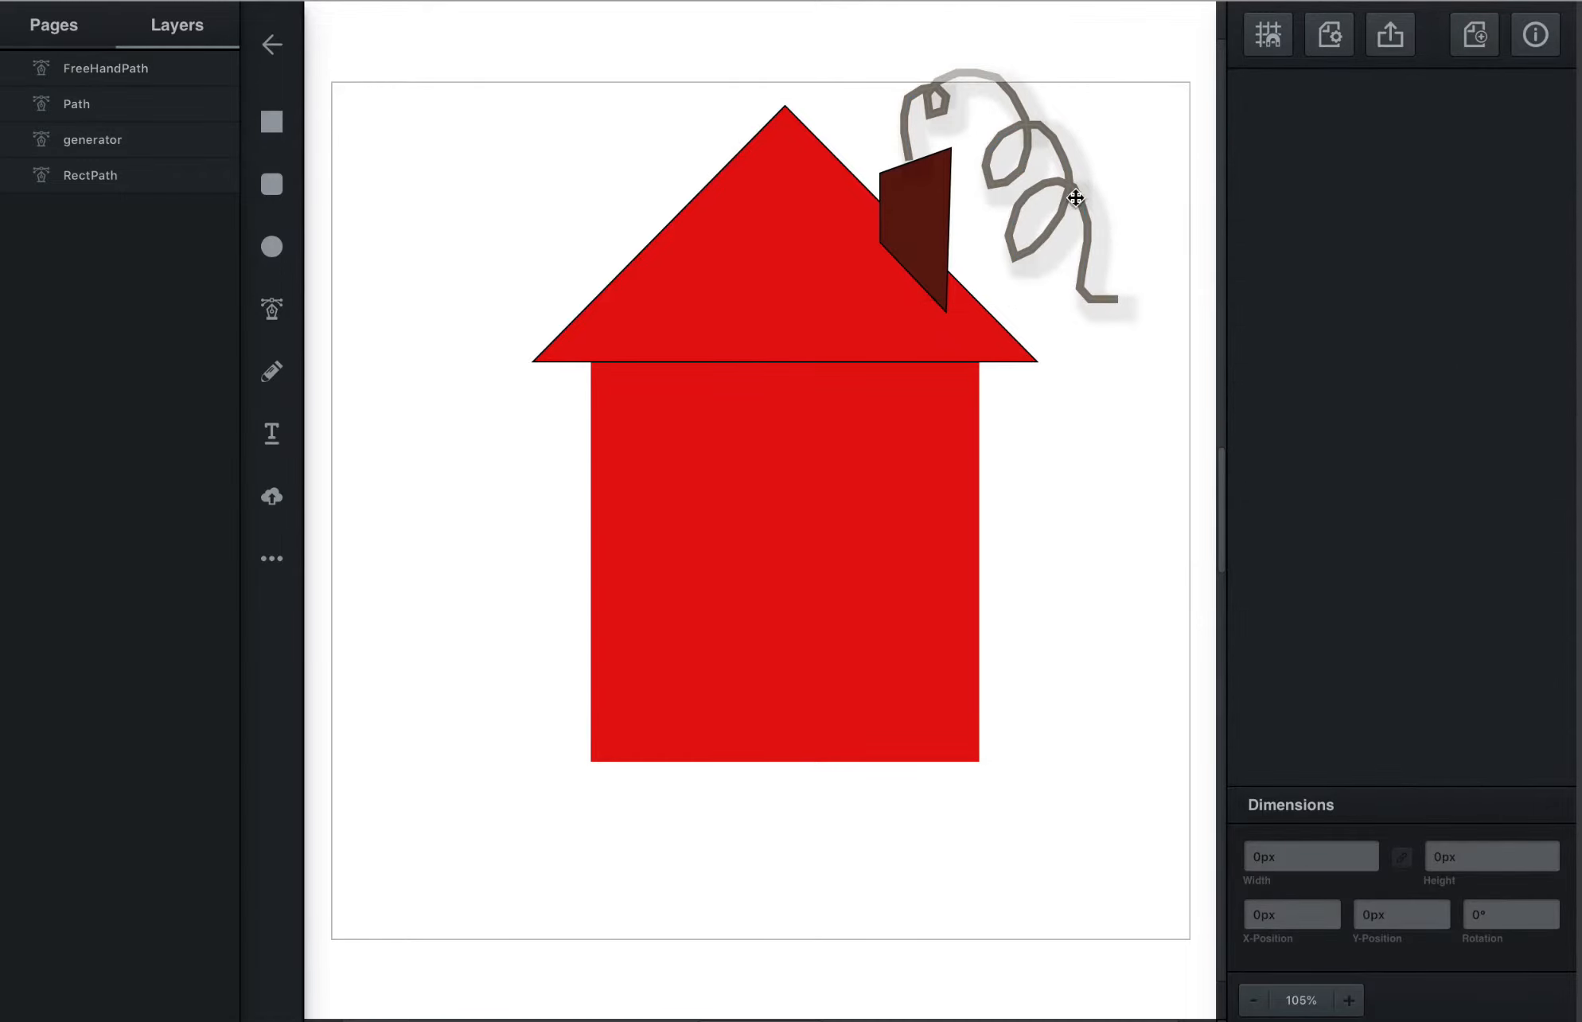
Draw an ellipse about 91 px wide and 70 px high in the blank area beside the house wall
left_click(274, 251)
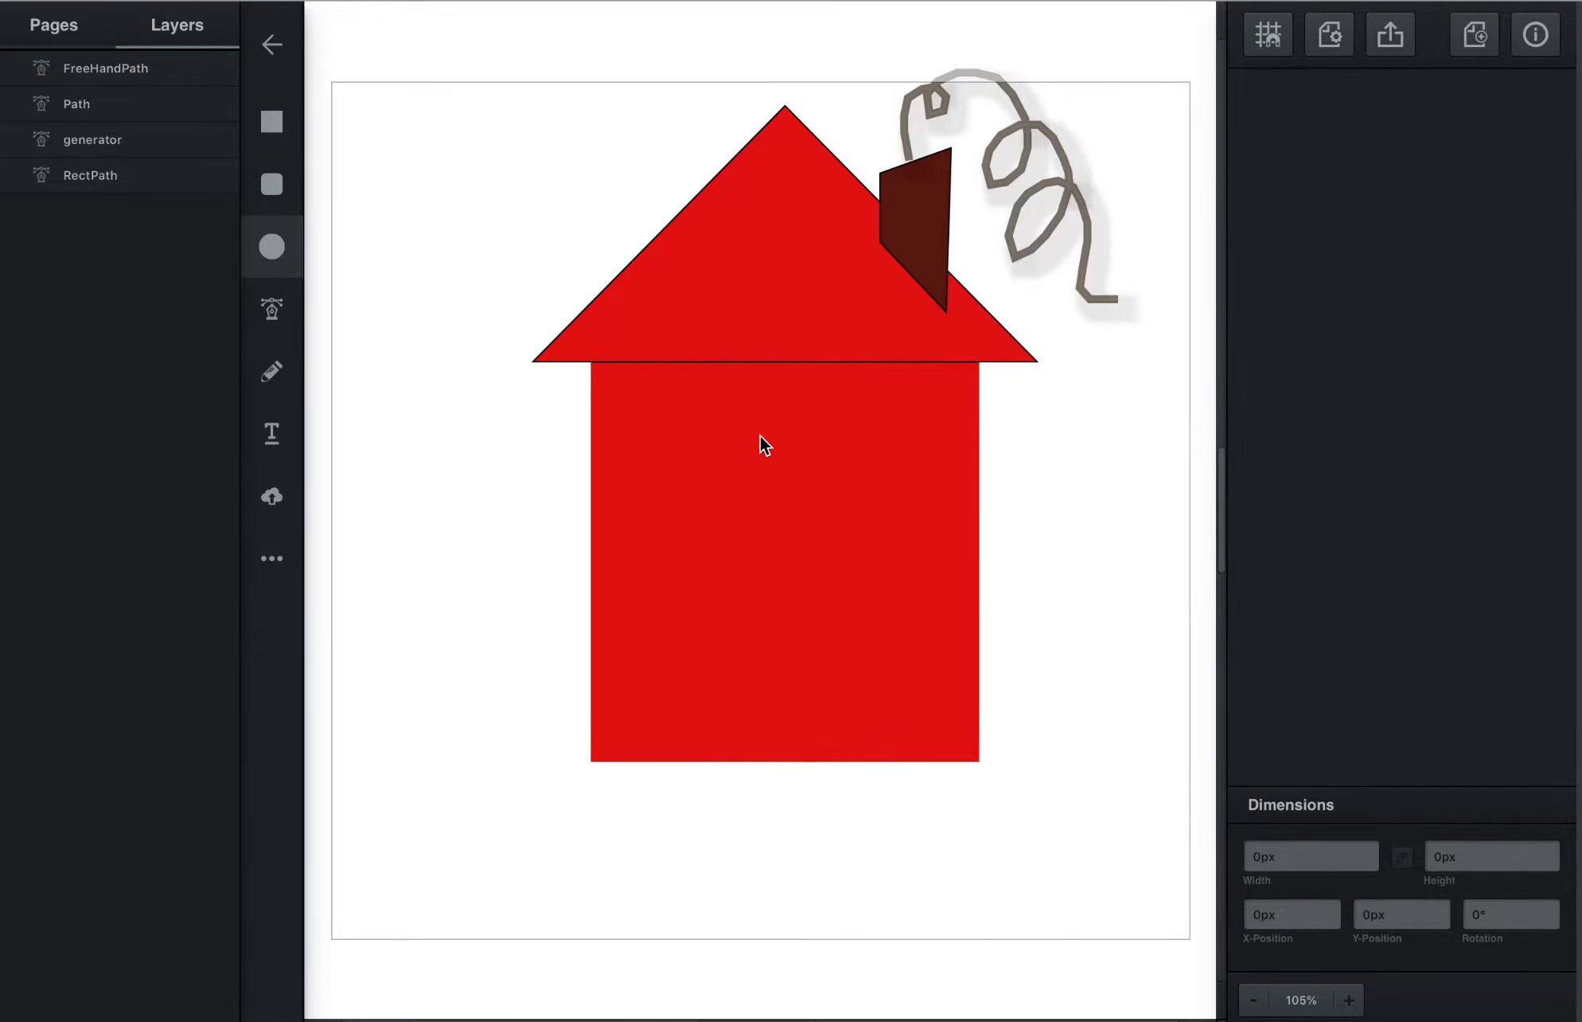
left_click(746, 404)
mouse_move(852, 472)
left_mouse_down()
mouse_move(864, 497)
mouse_move(1115, 516)
left_mouse_up()
Change the ellipse's fill colour to bright yellow, #fff100
left_click(1260, 136)
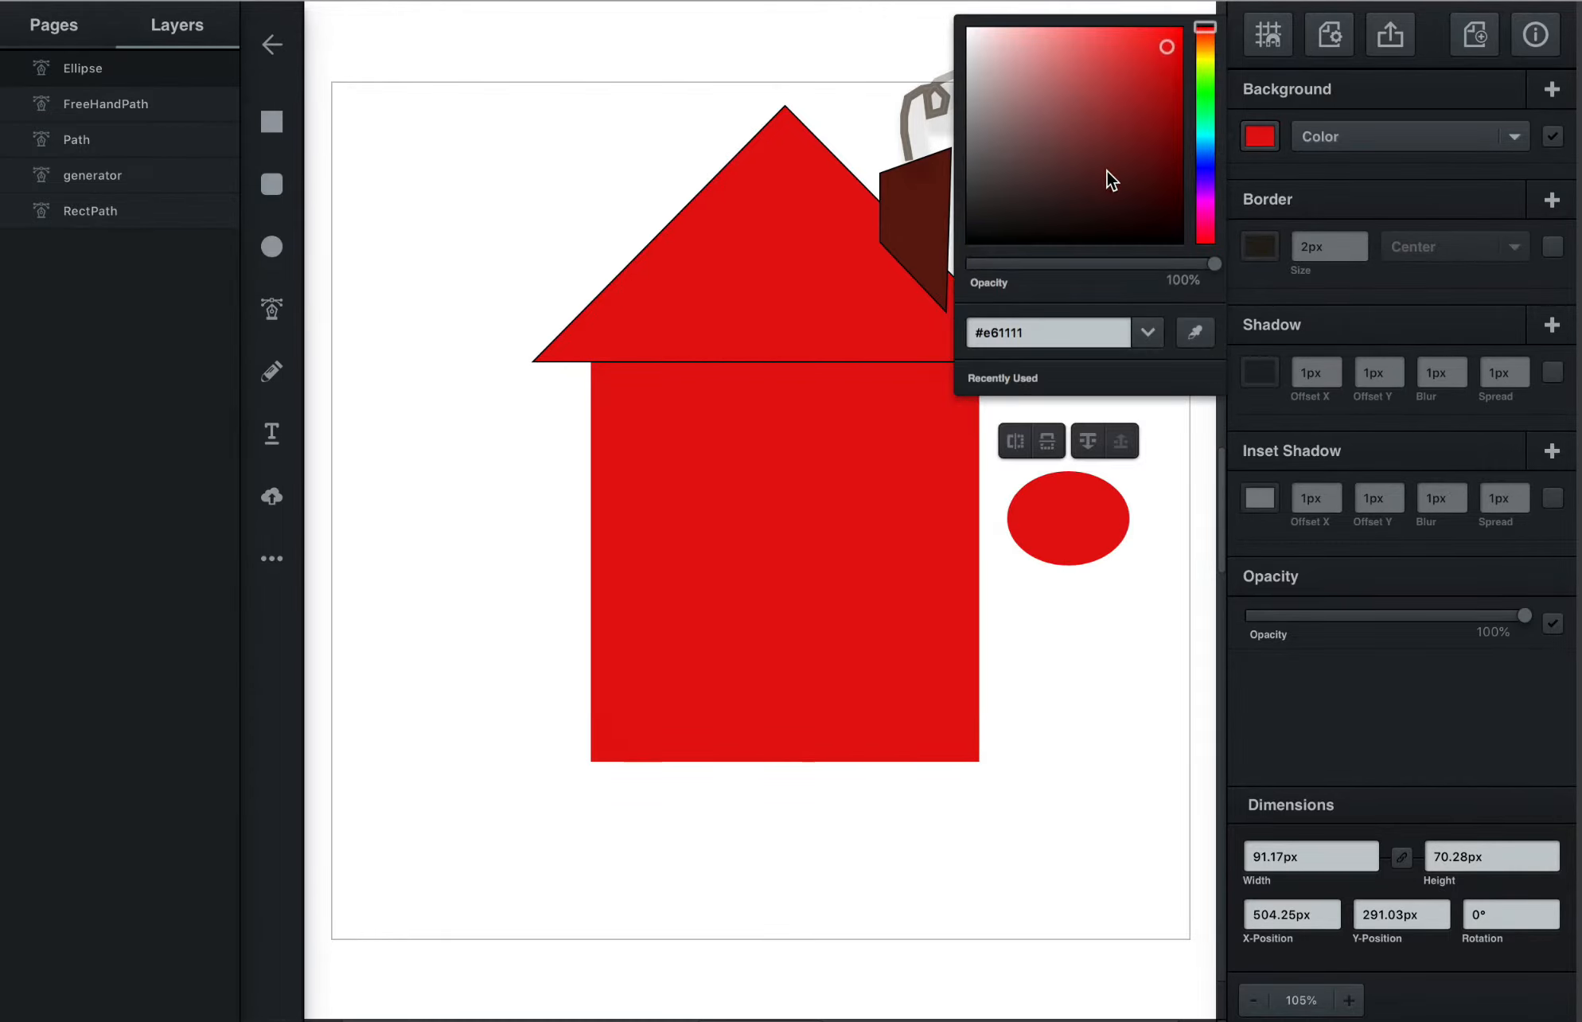
left_click_drag(1011, 110, 1008, 54)
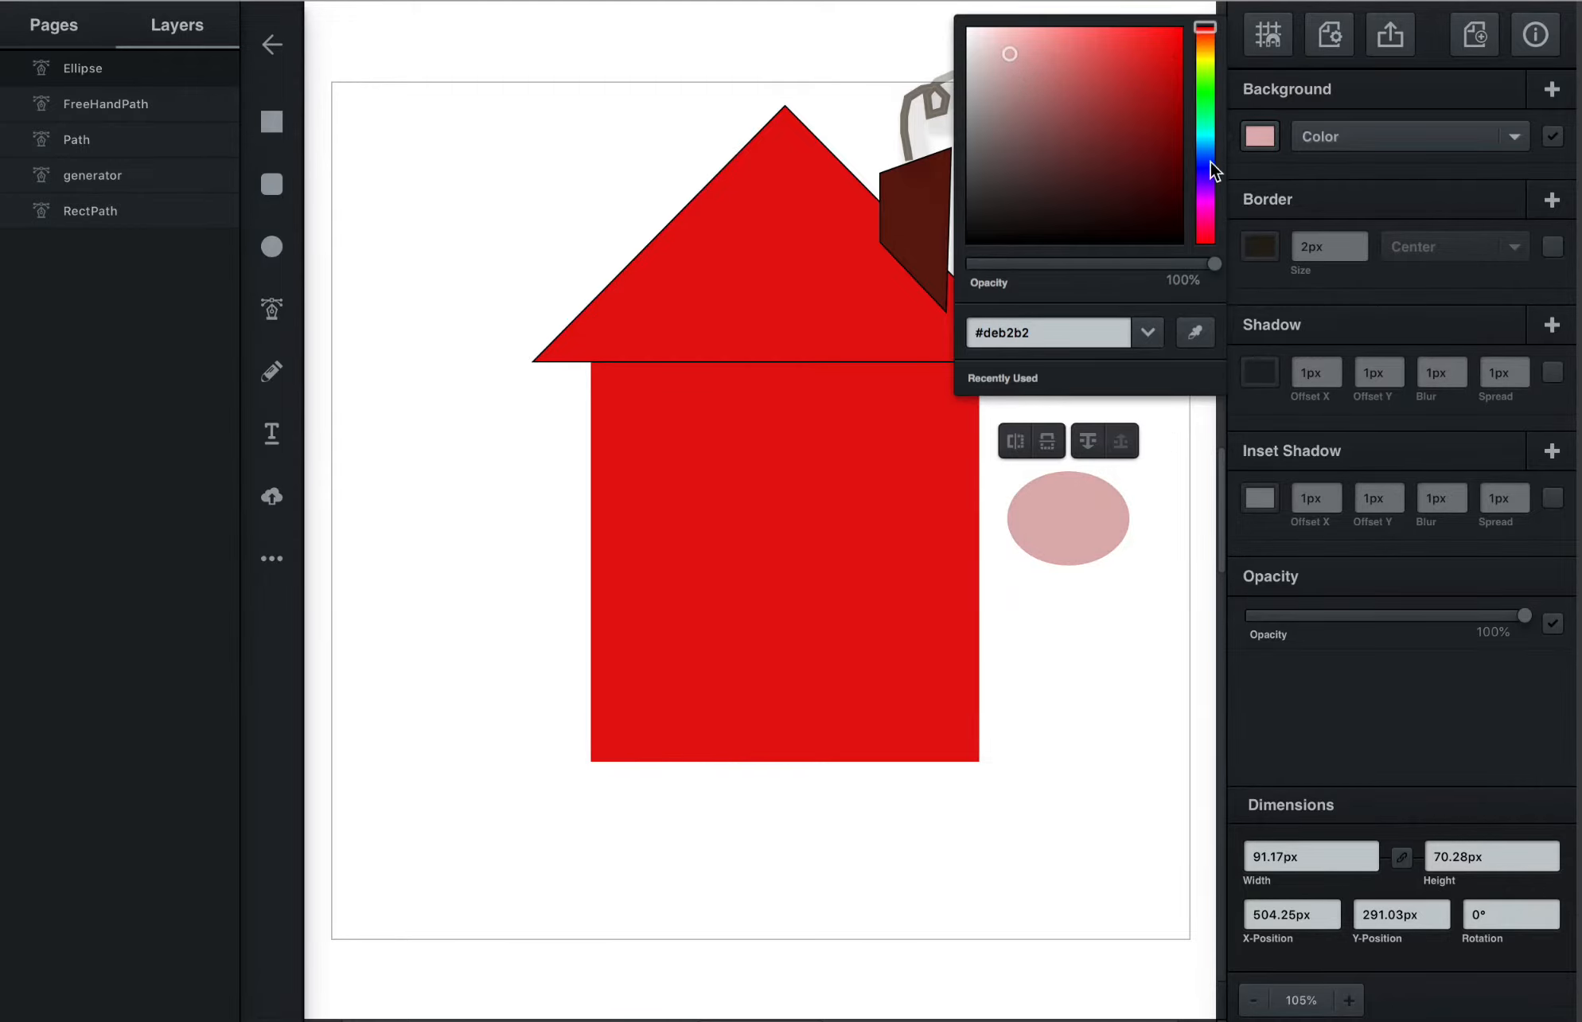
left_click(1207, 63)
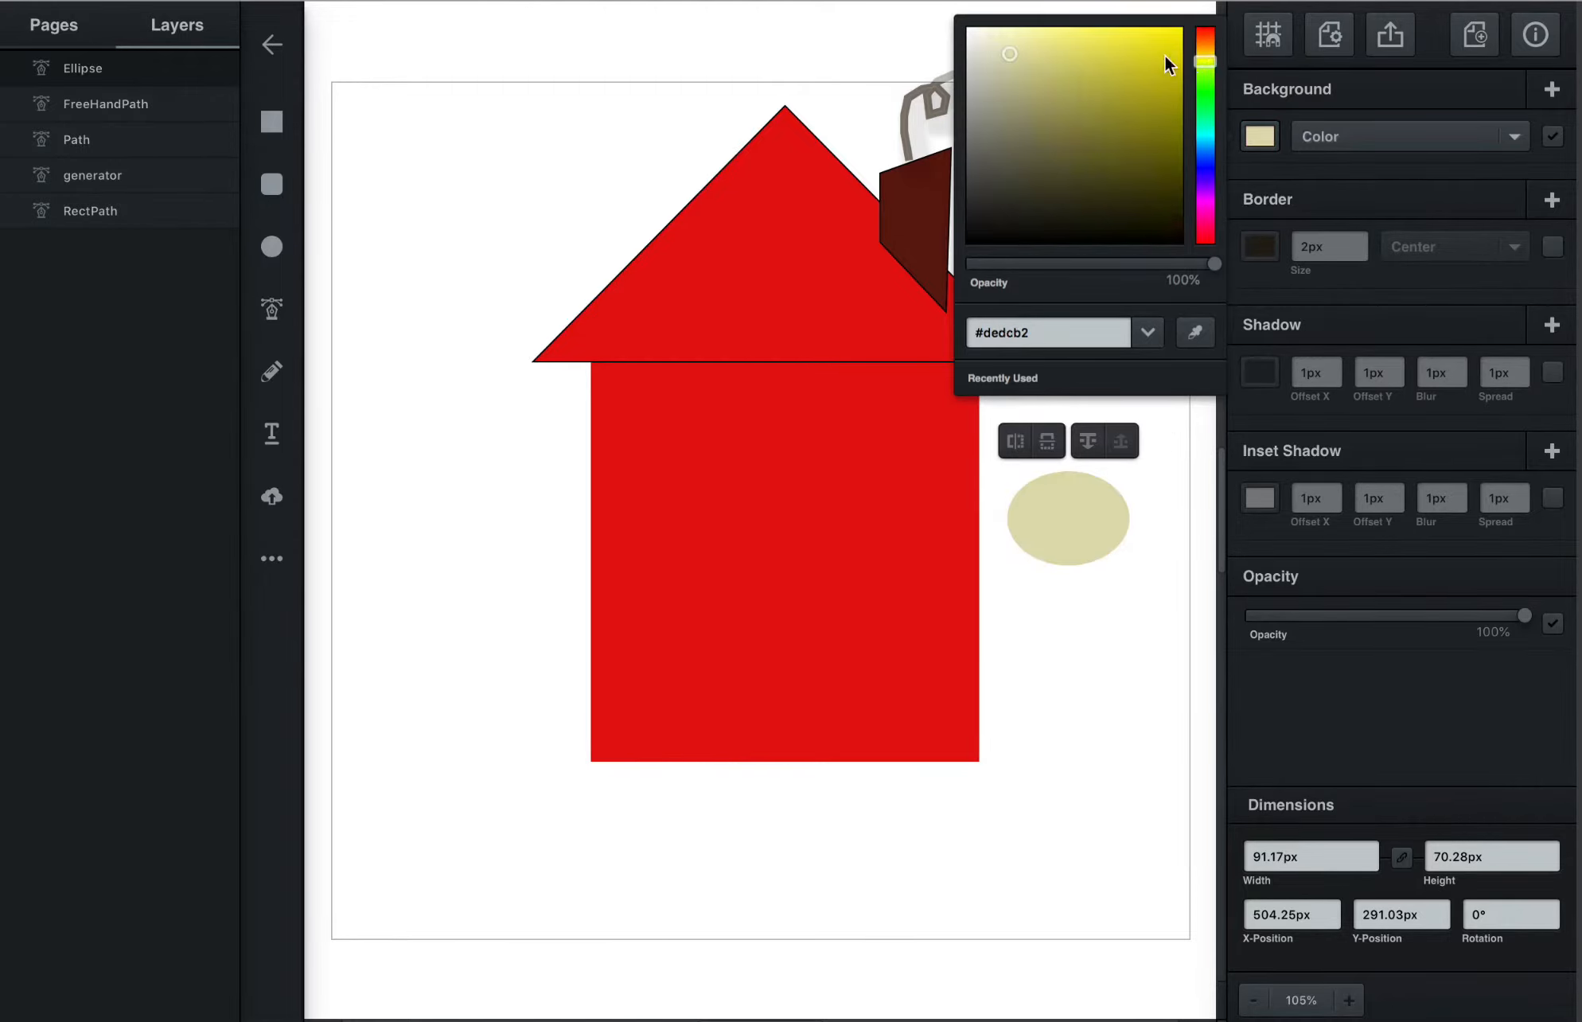
left_click_drag(1167, 44, 1203, 9)
left_click(1138, 501)
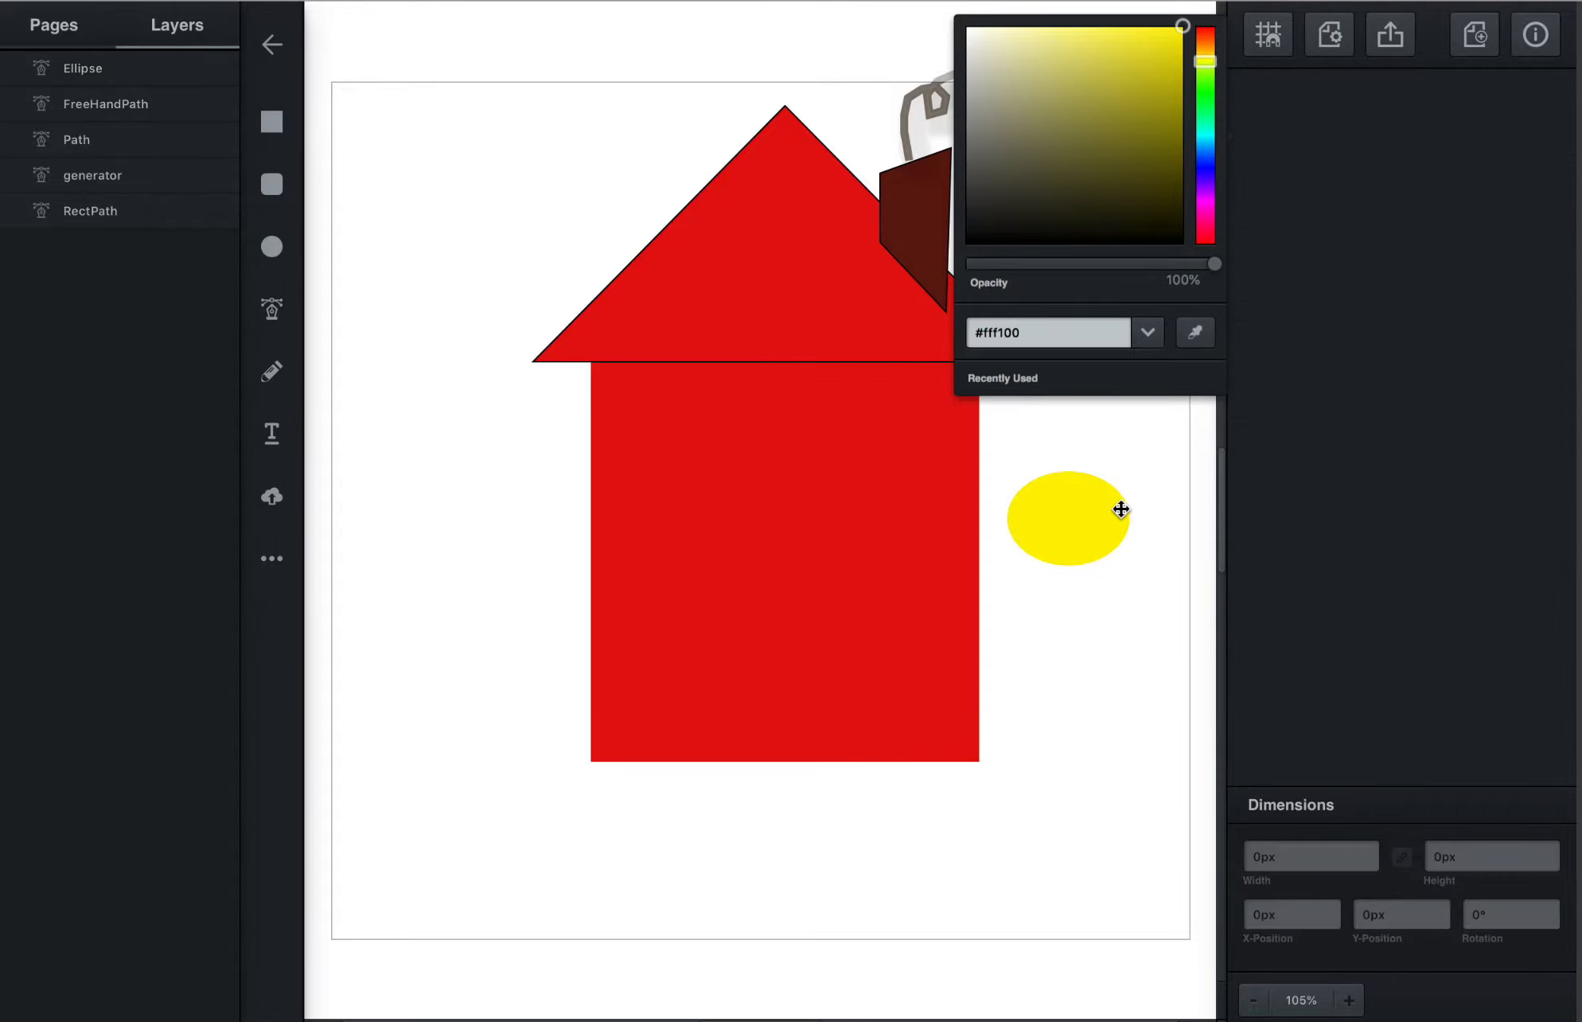
Move the yellow ellipse onto the house wall, centred just below the roof, and deselect it
left_click_drag(1035, 521, 784, 431)
left_click(1057, 509)
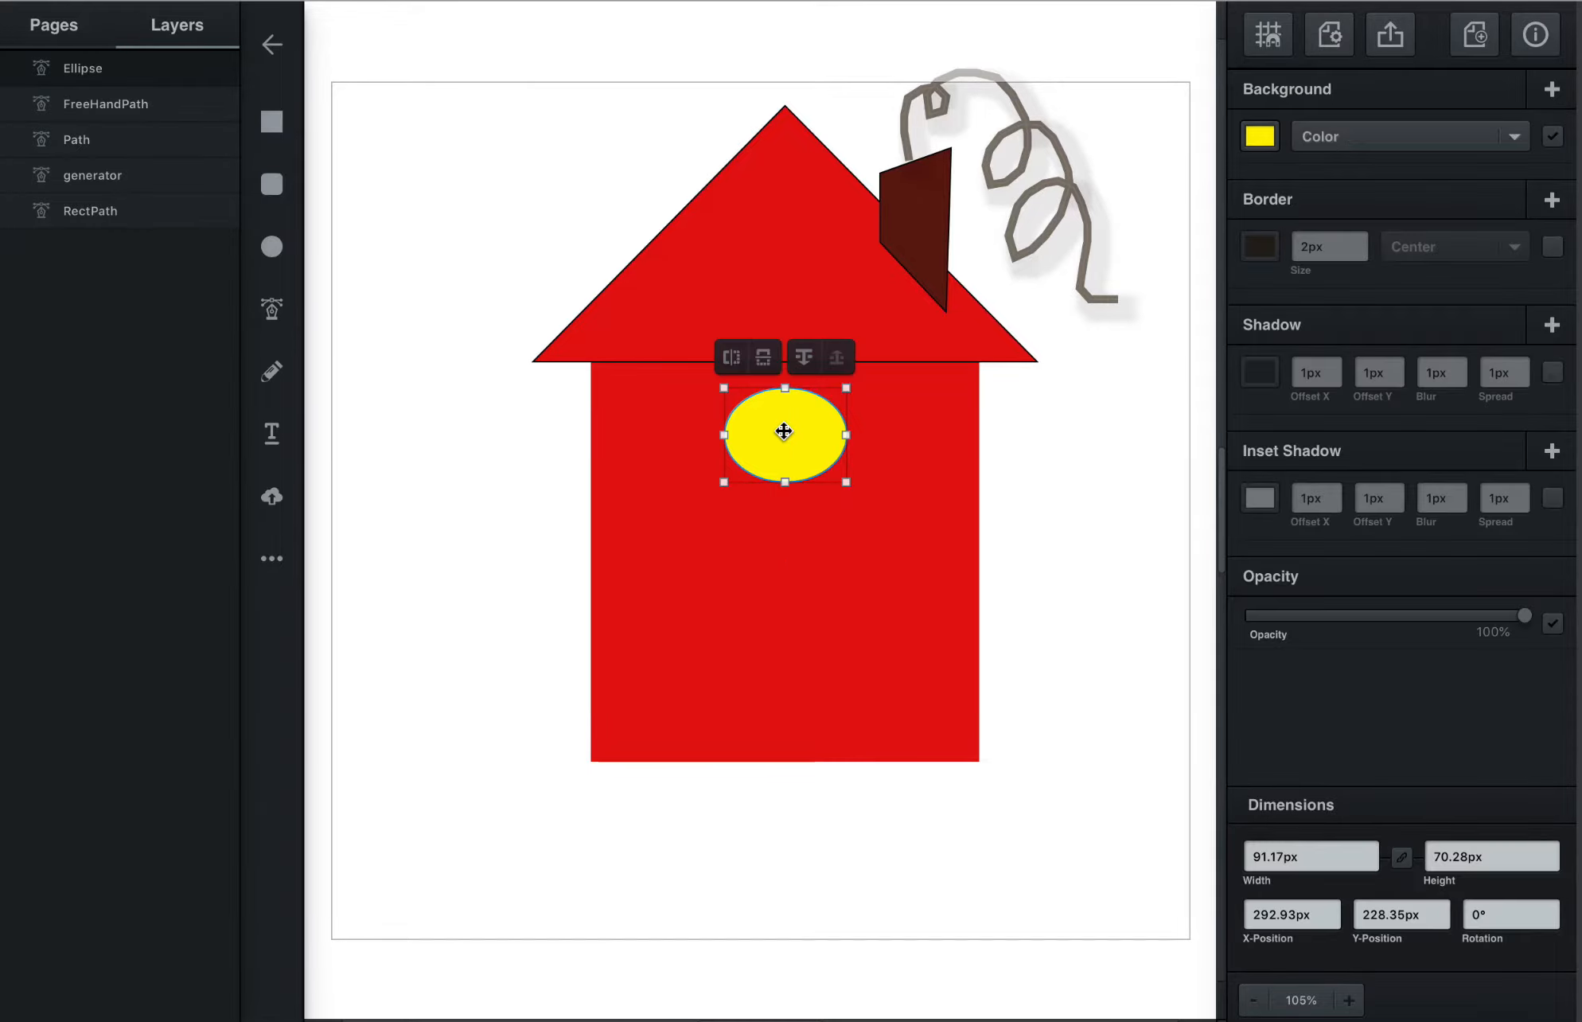
left_click(1073, 516)
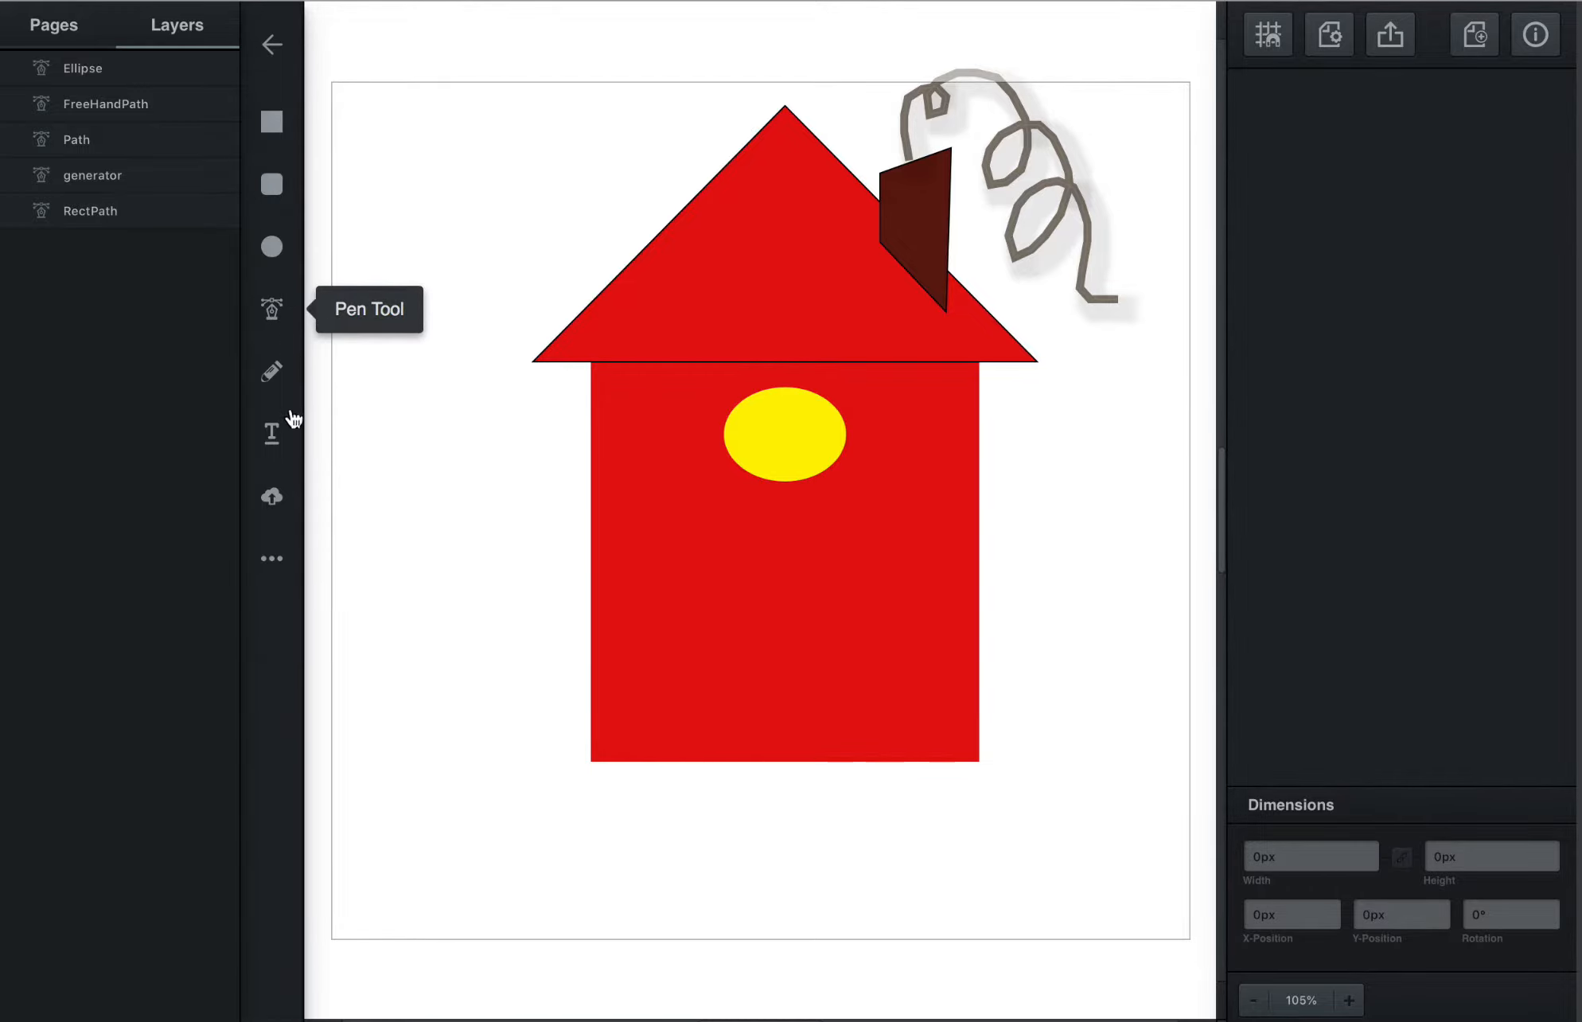
Add a text object below the house with "This is my project" and "YOUR NAME HERE" on two lines
left_click(275, 436)
left_click(687, 869)
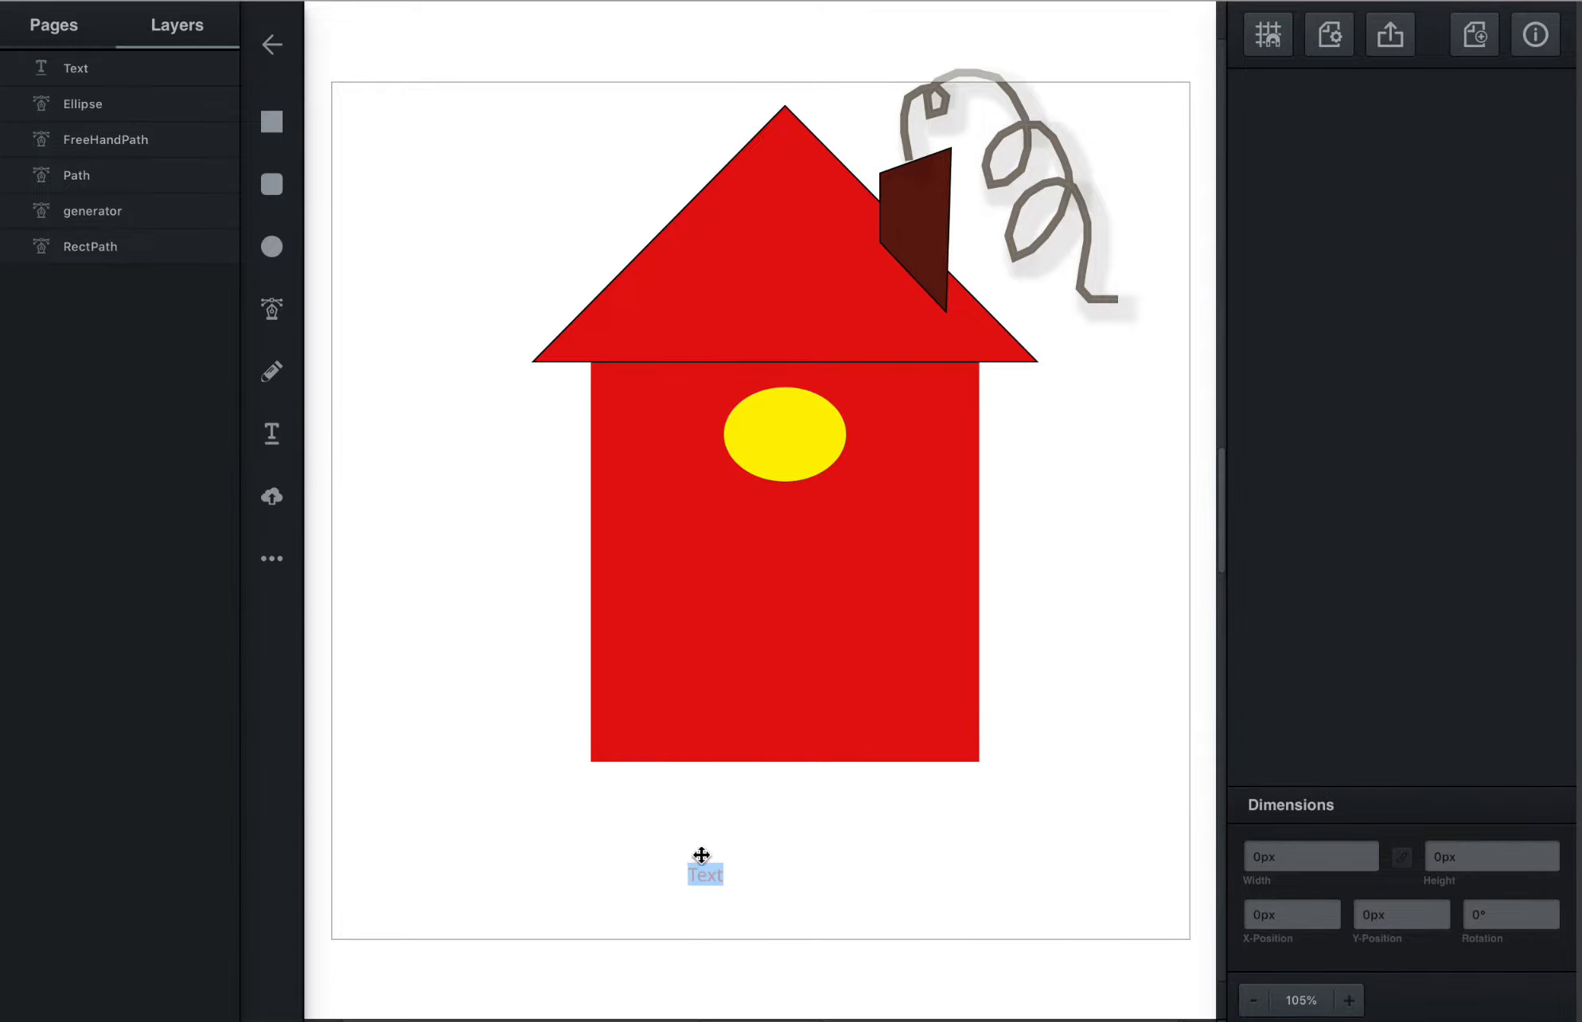
type("This is m")
type("y project")
key("Return")
type("YOUR NAME HERE")
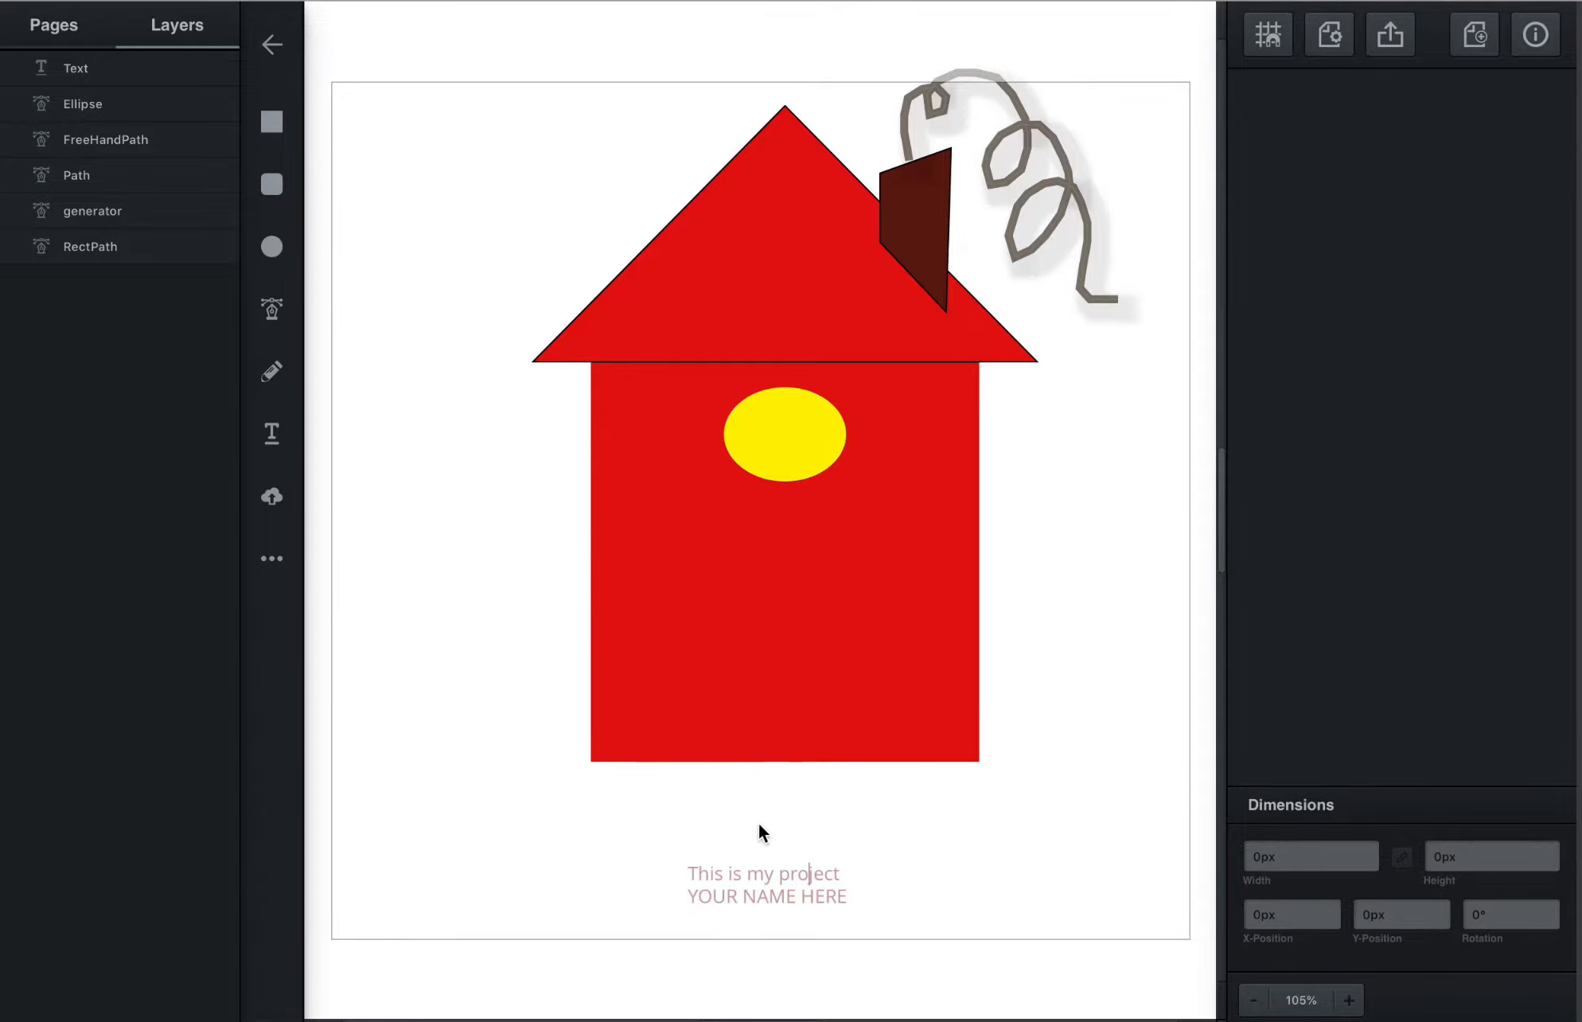
left_click(271, 432)
left_click(809, 875)
left_click(696, 896)
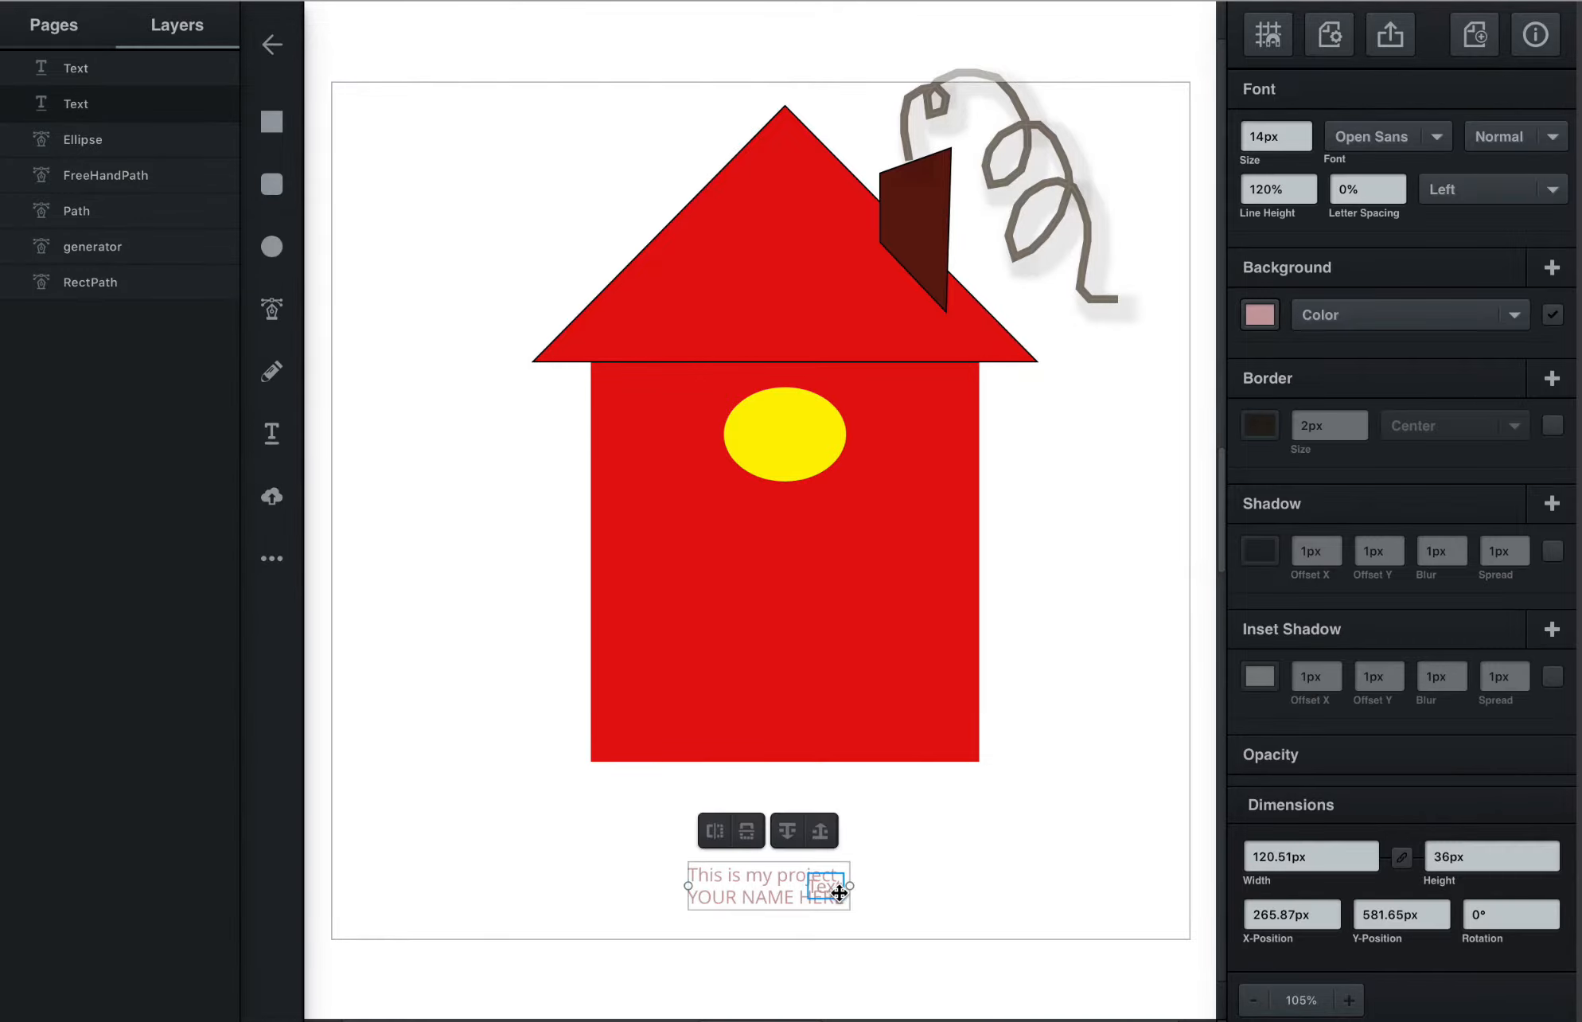
left_click(840, 888)
key("Delete")
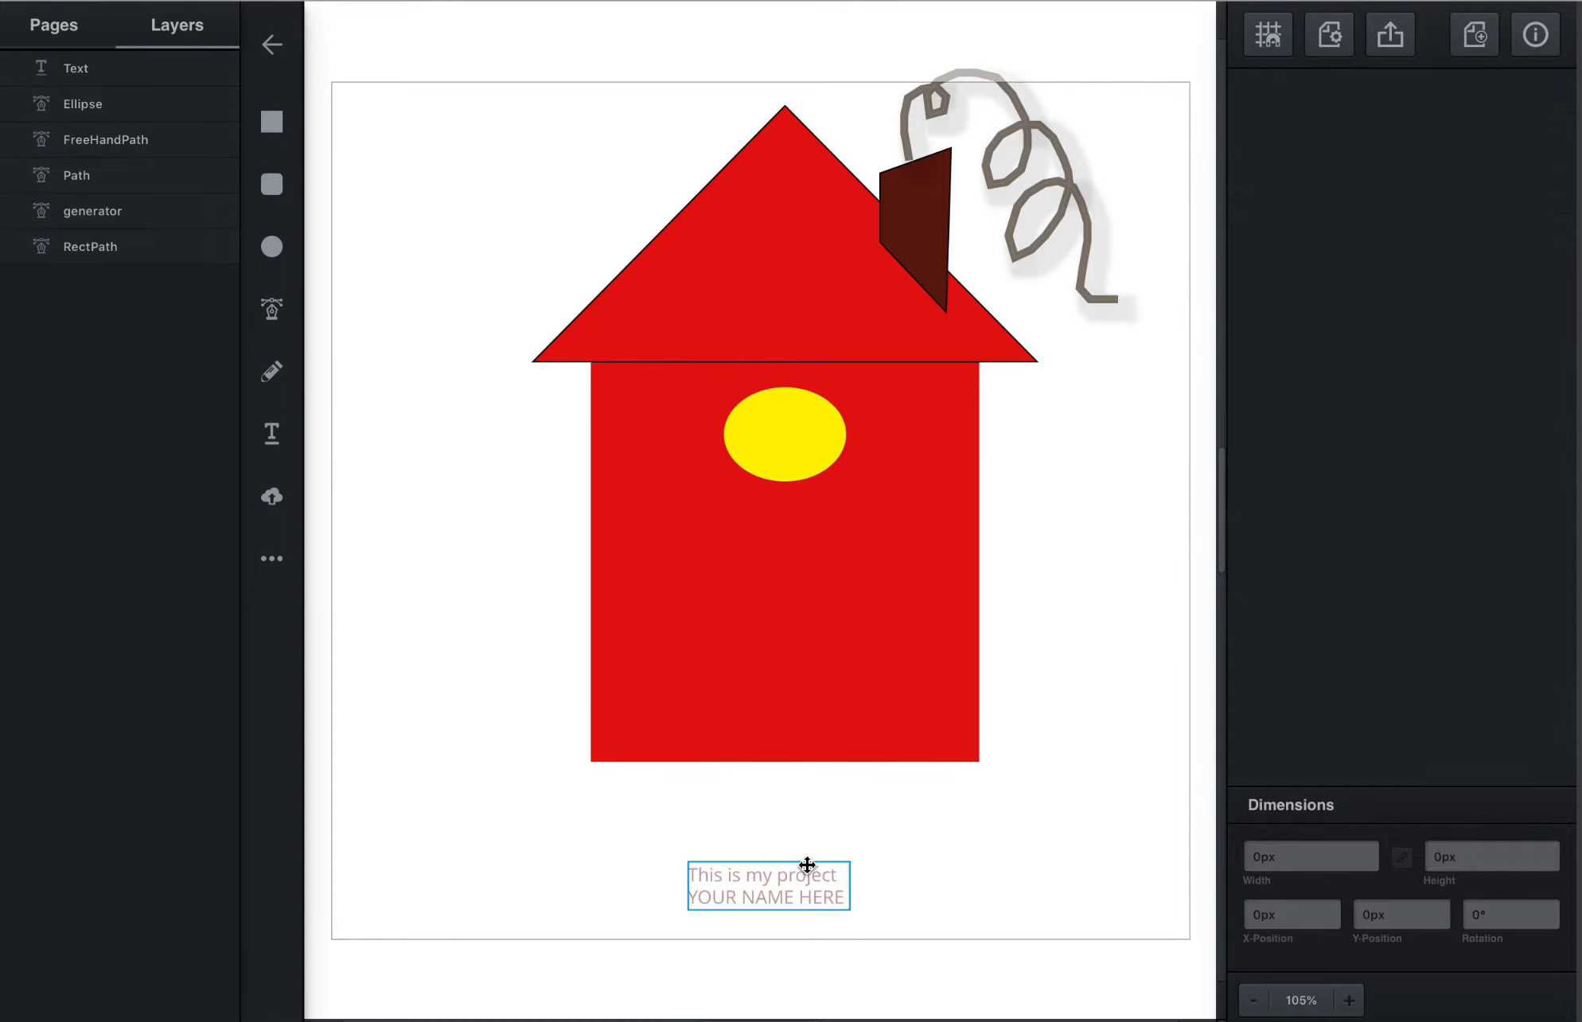
Move the caption to just below the house's lower-left corner and try flipping it vertically
left_click_drag(798, 861, 676, 813)
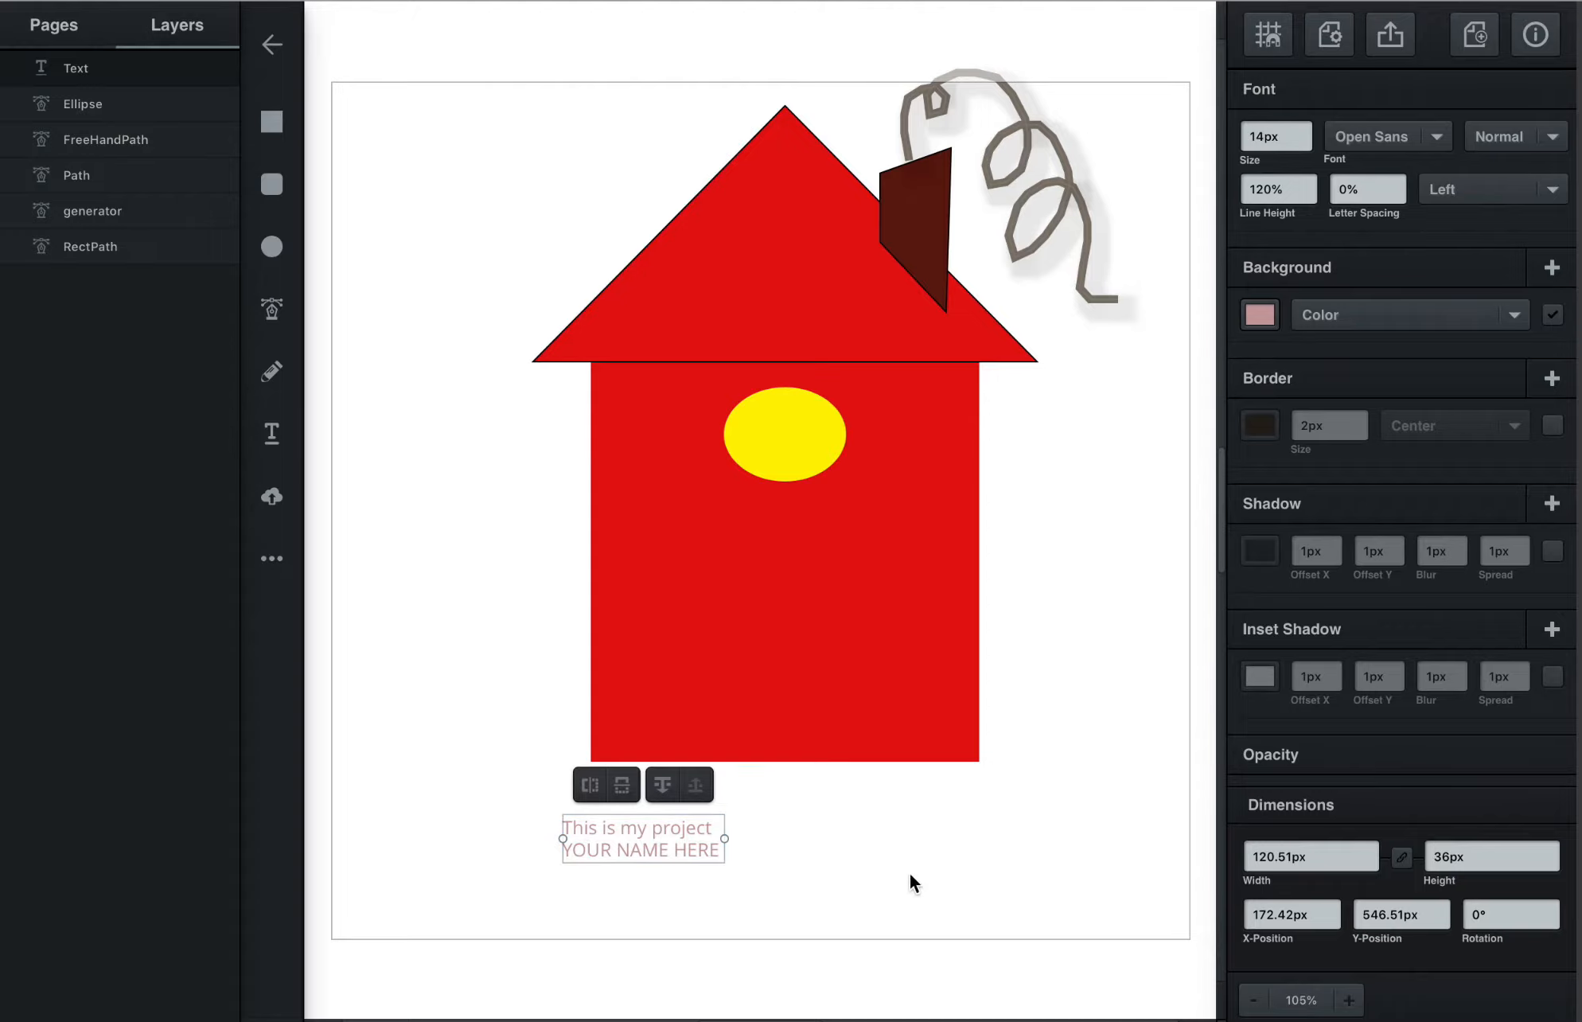
left_click(622, 784)
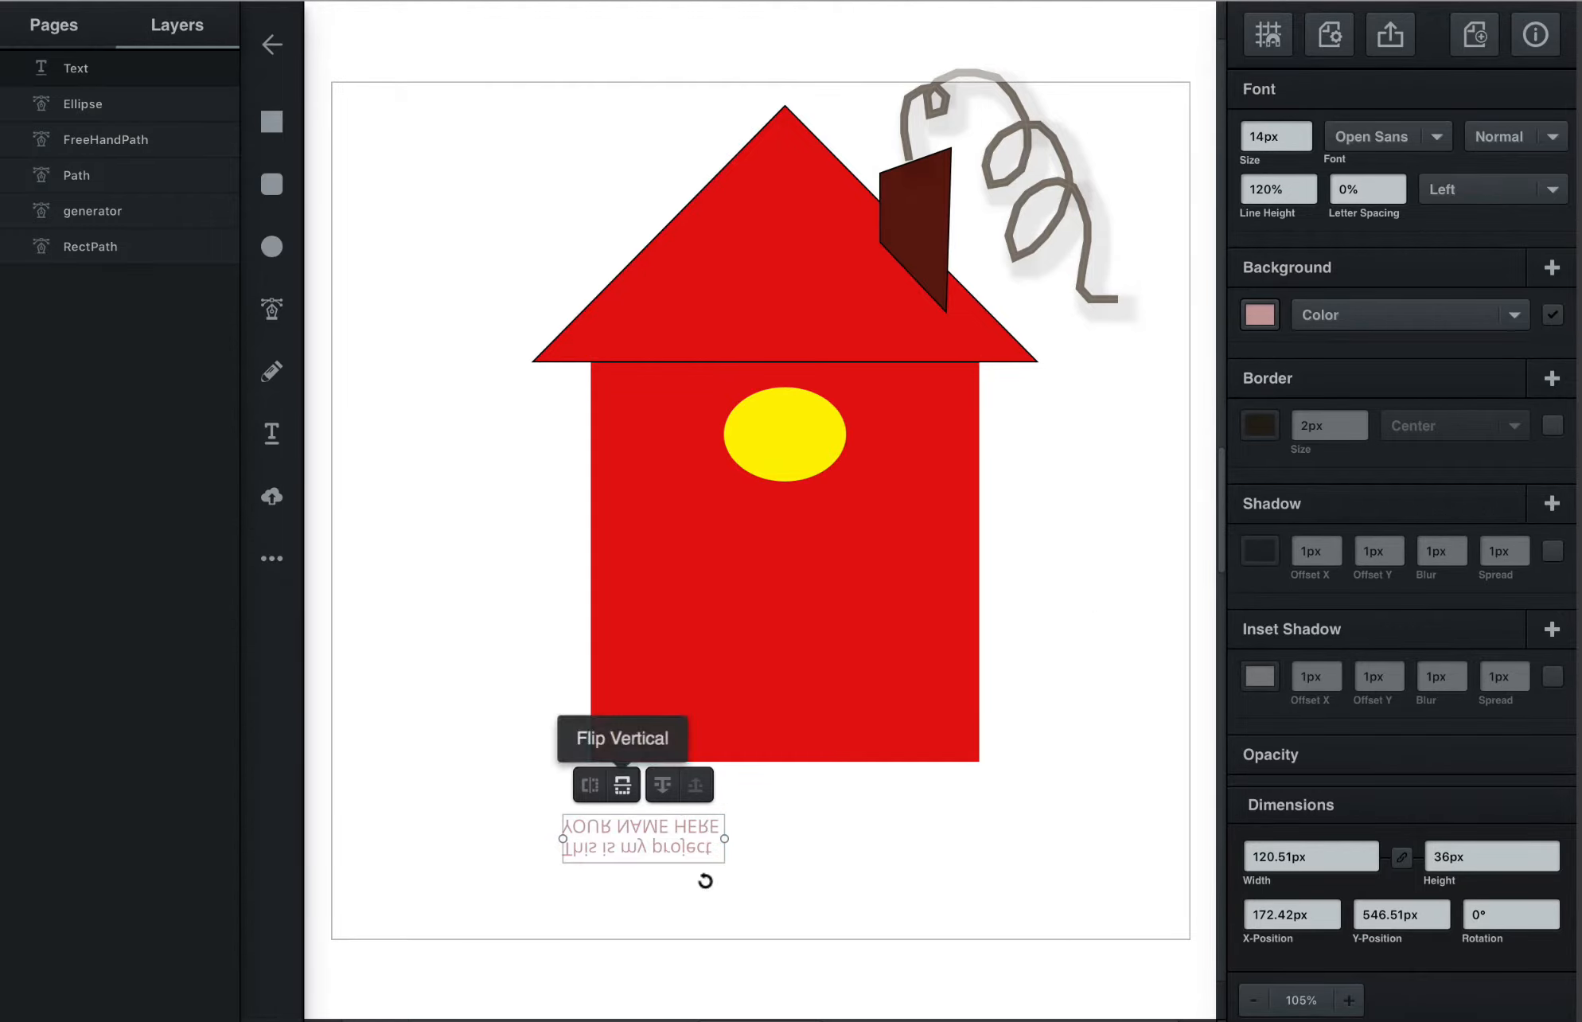
key("super+z")
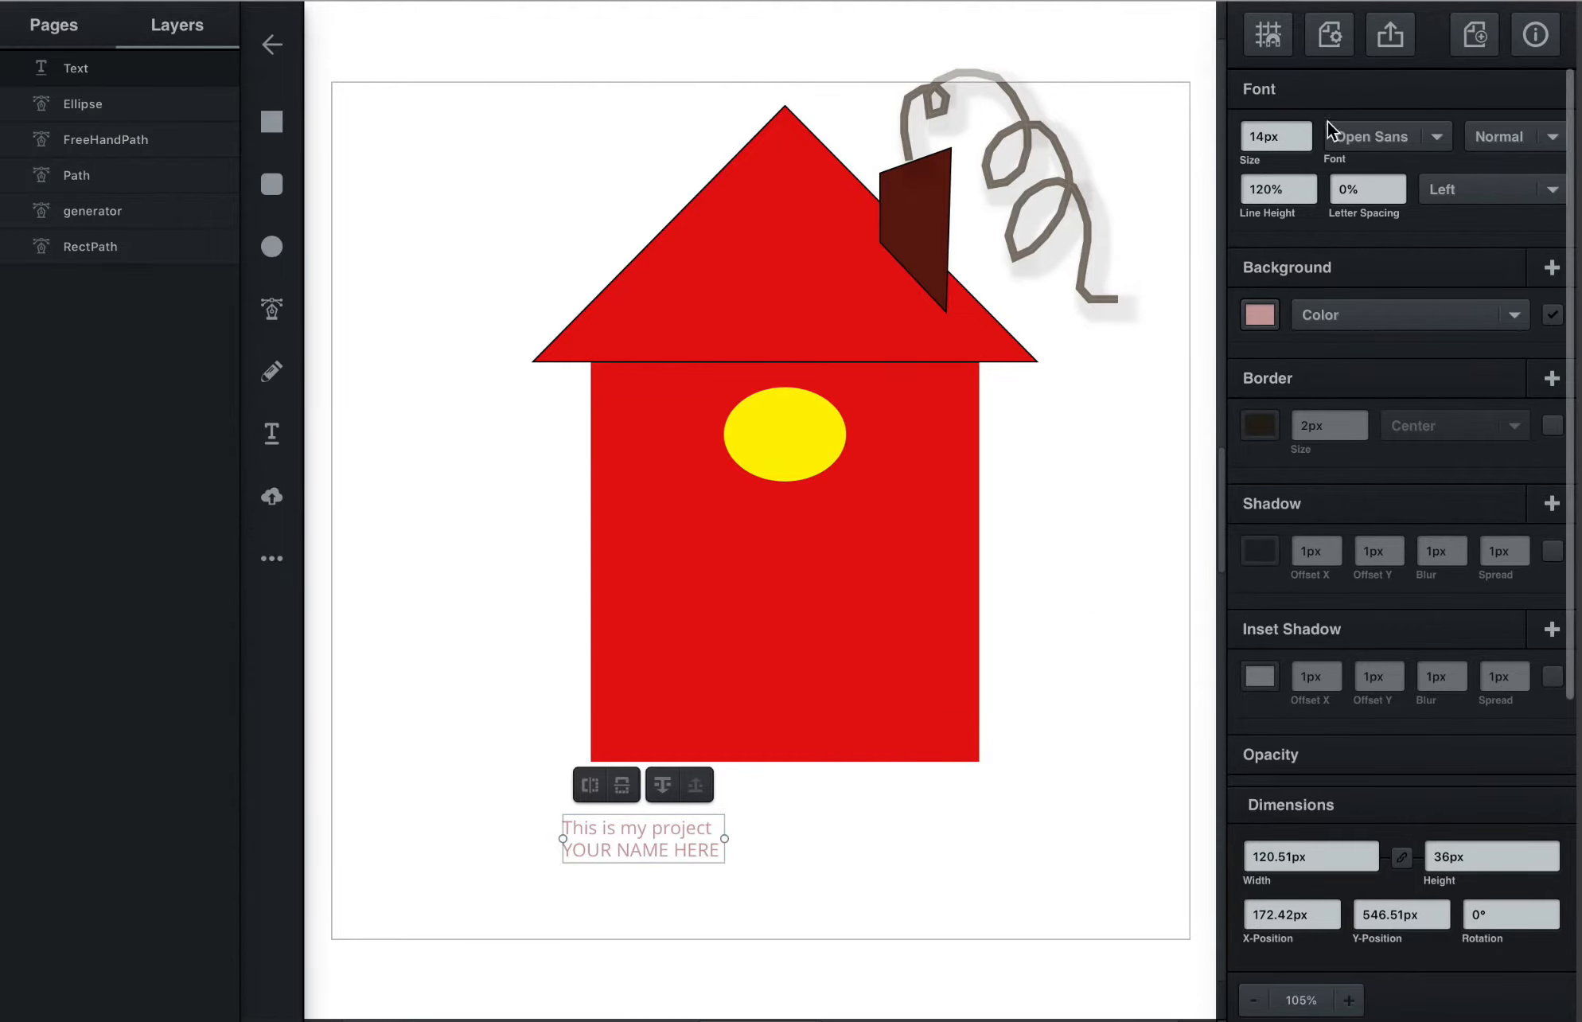
Change the caption's font to Lily Script One
left_click(1437, 136)
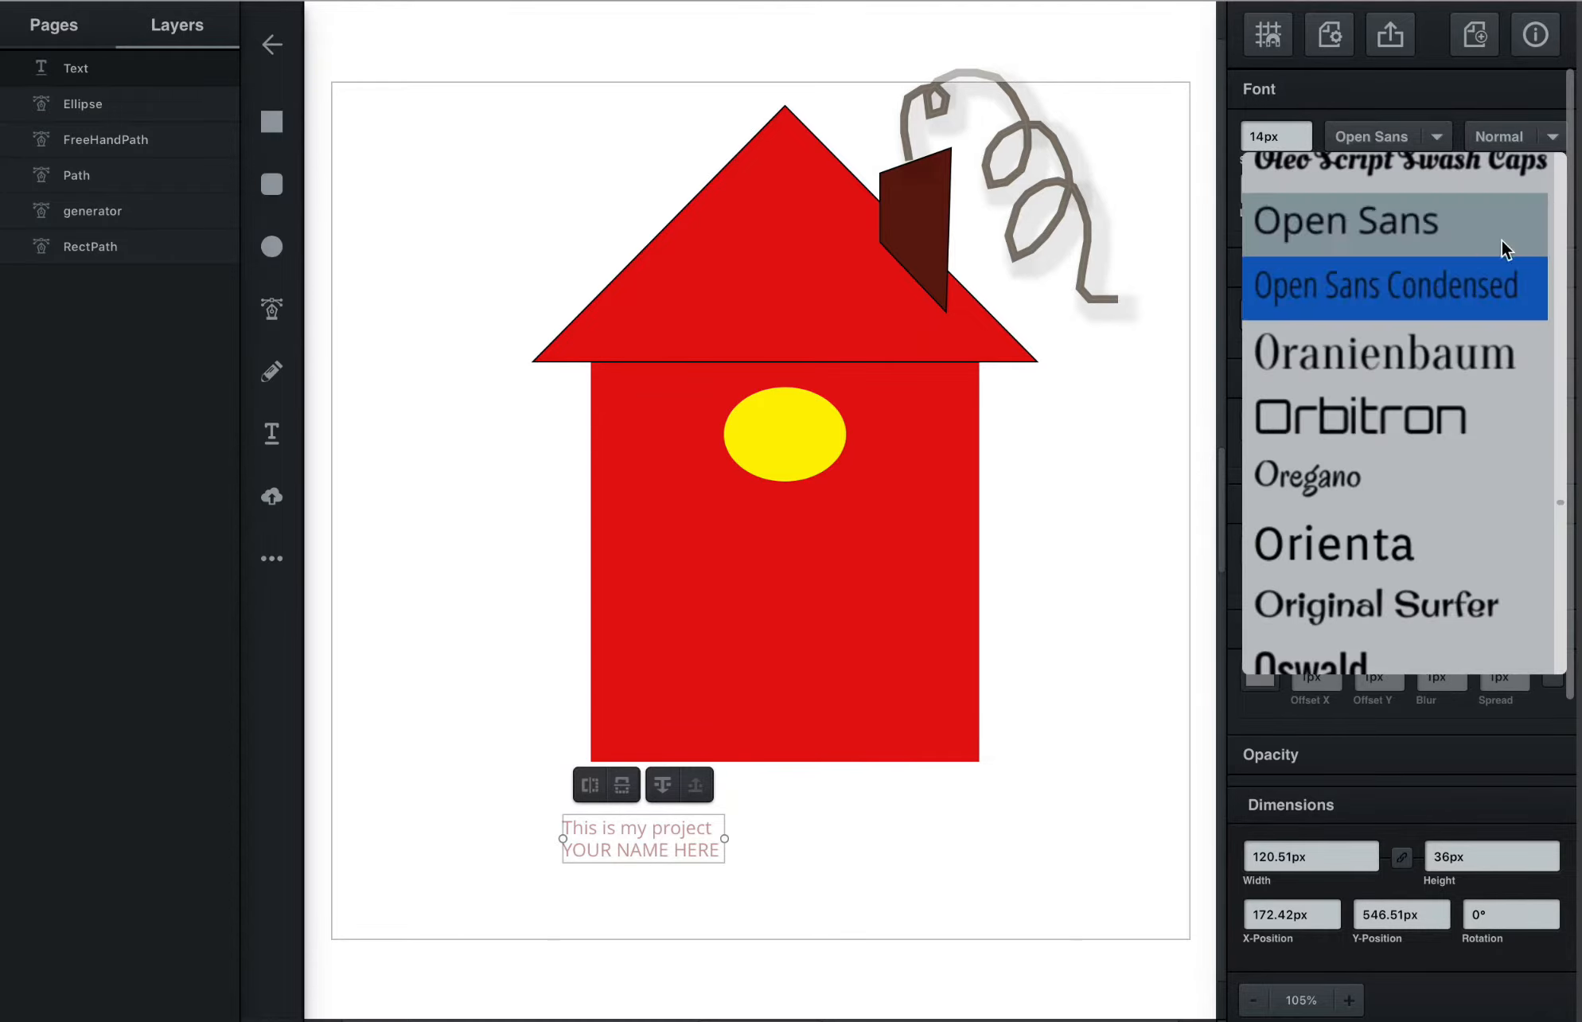
scroll(1393, 427, "up", 15)
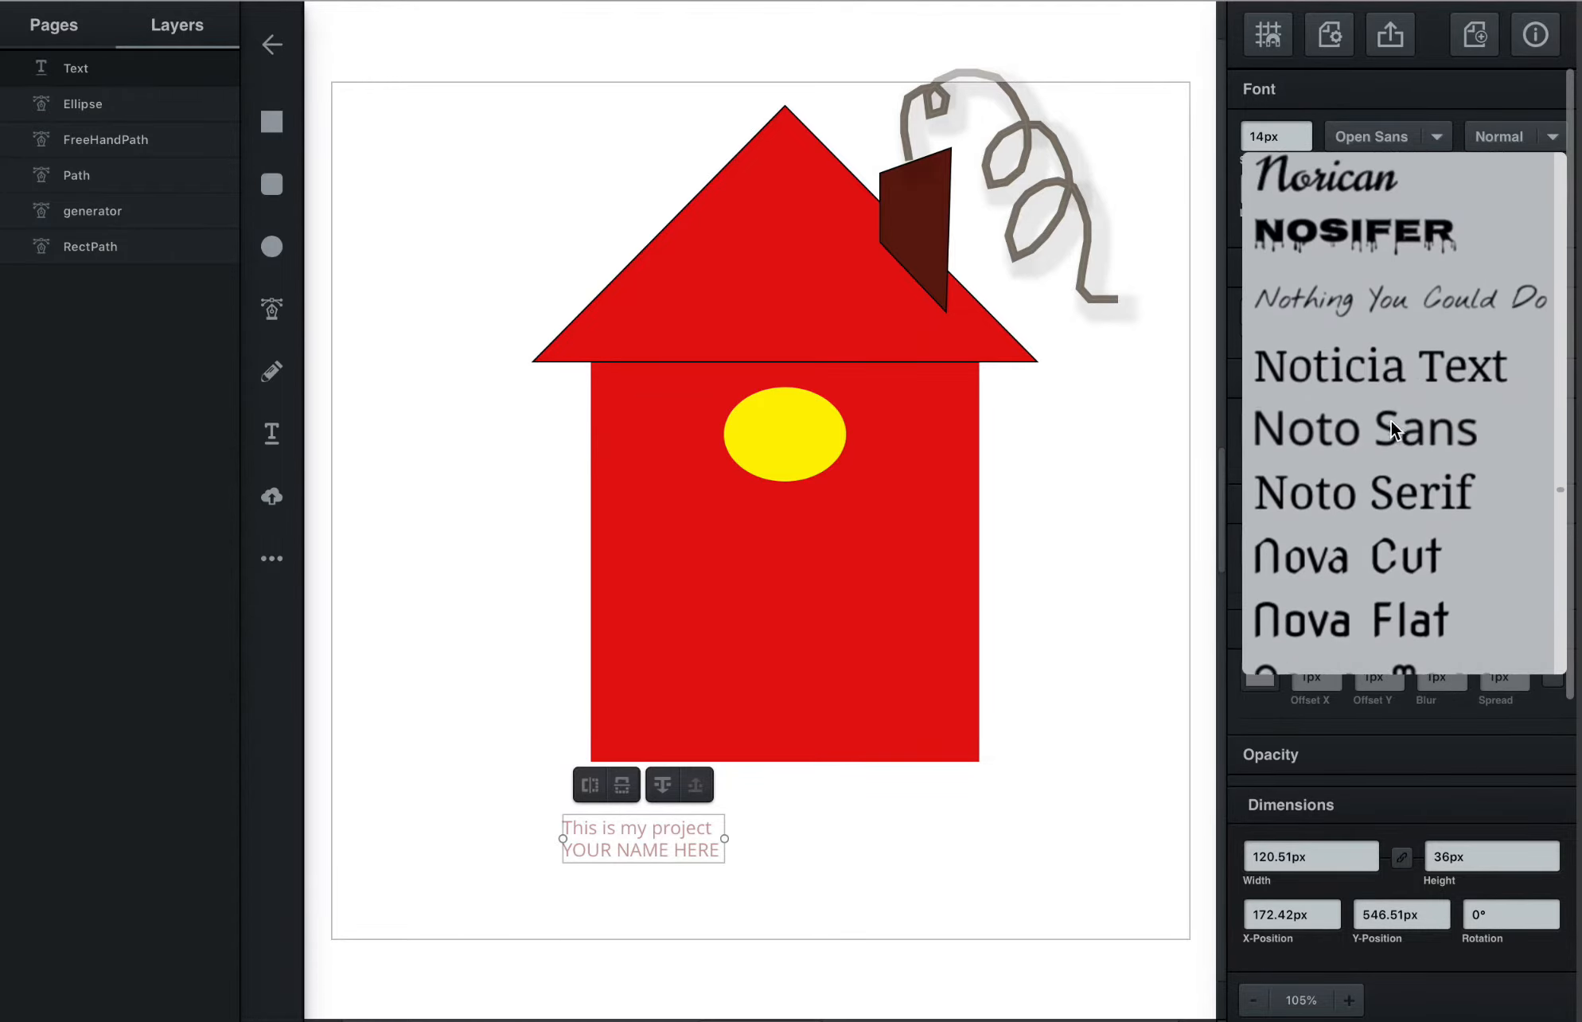
scroll(1390, 419, "up", 15)
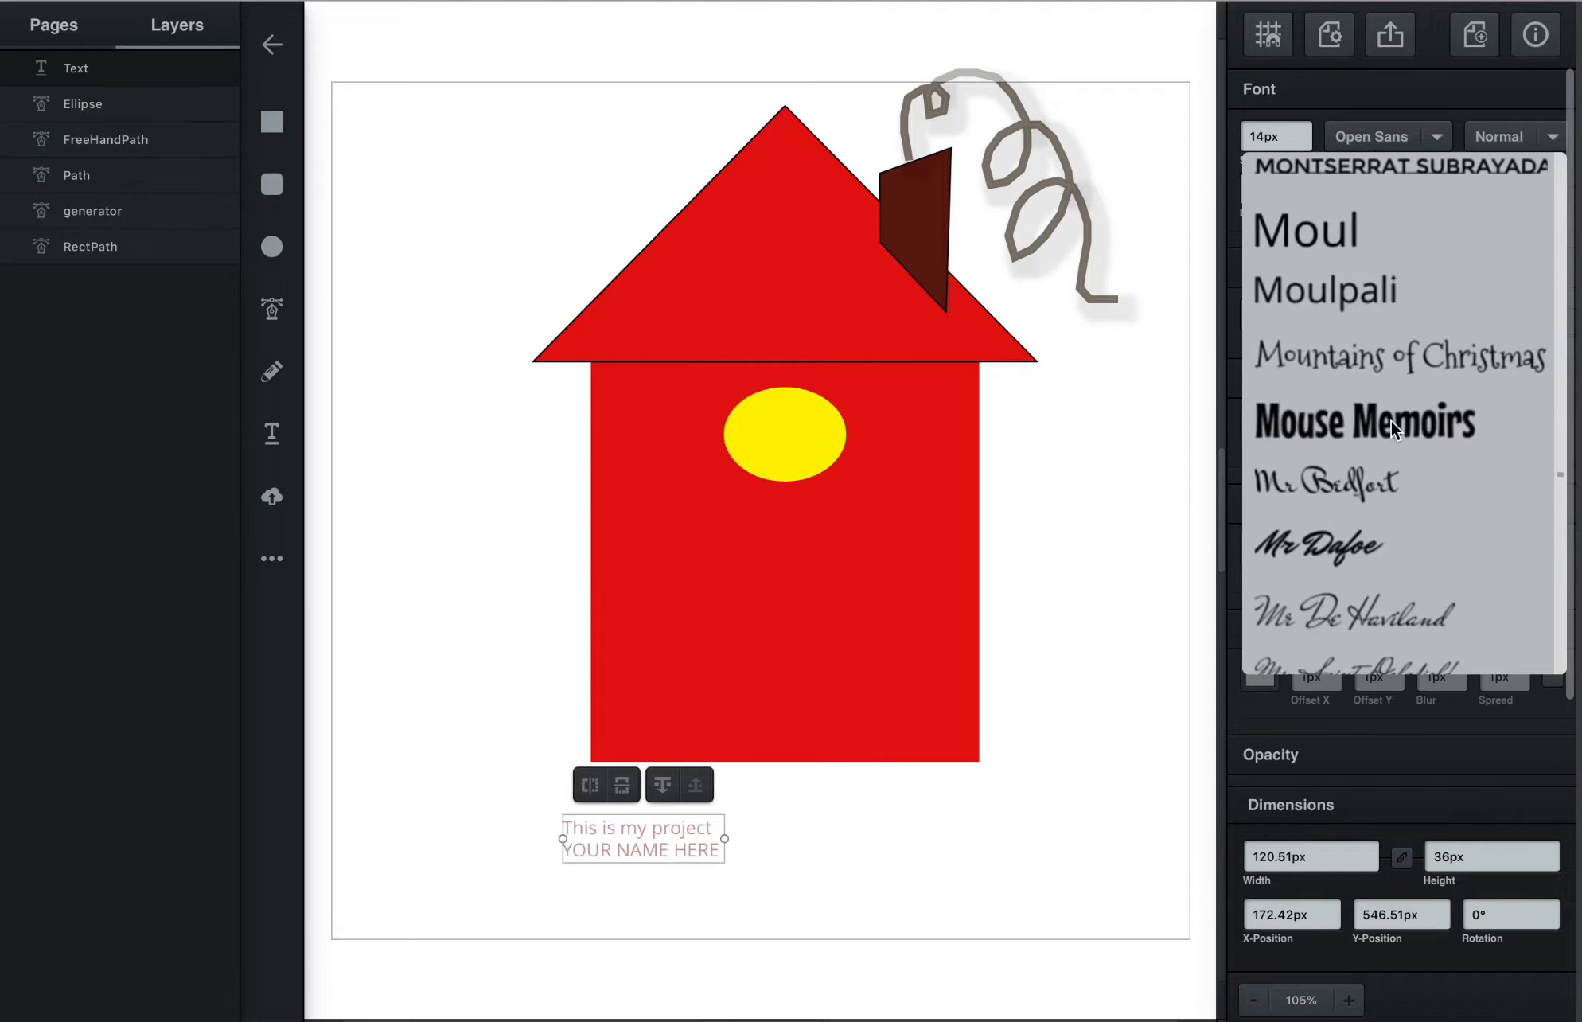
scroll(1390, 420, "up", 15)
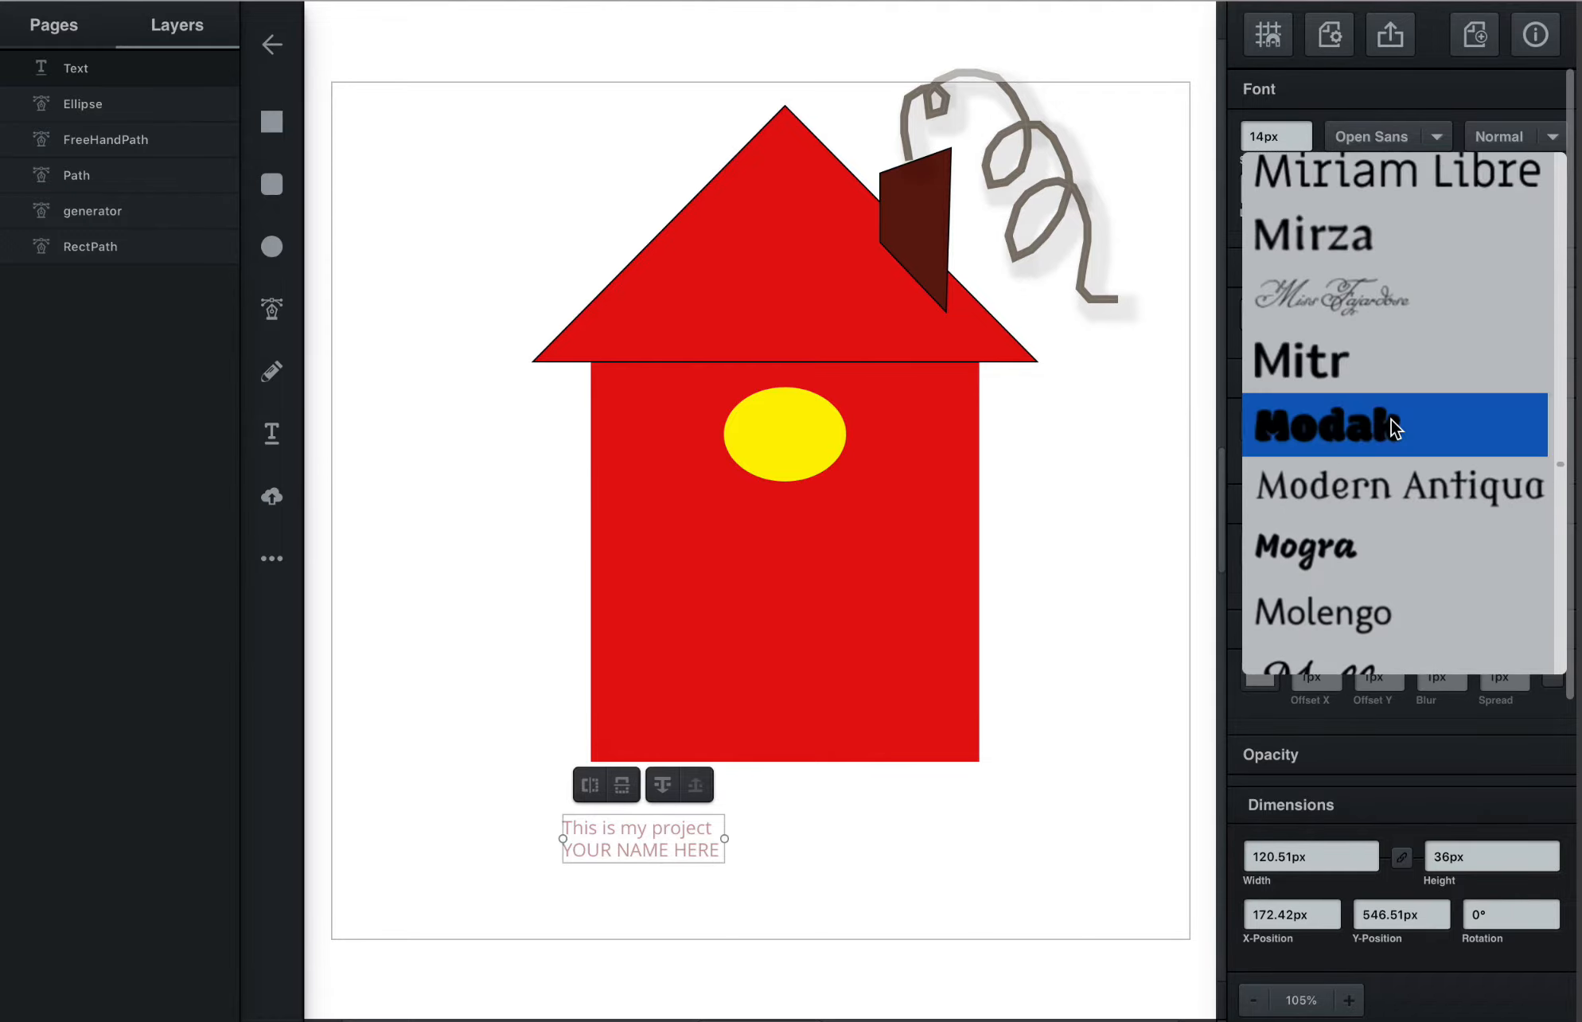
scroll(1390, 427, "up", 15)
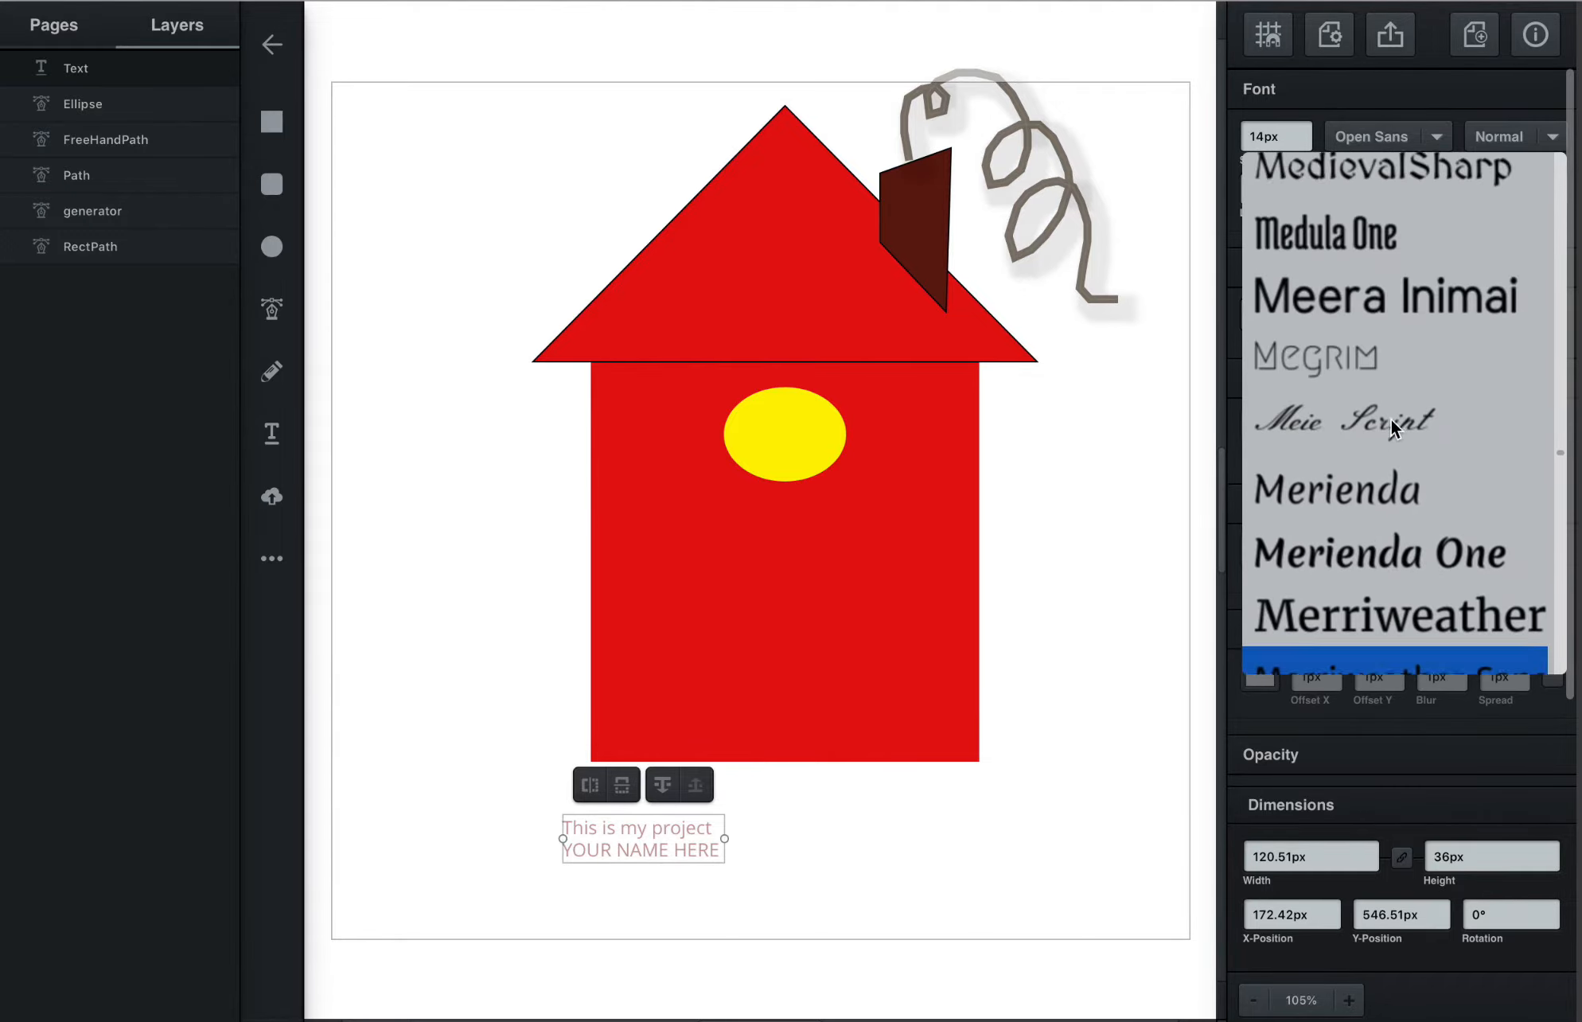
scroll(1392, 427, "up", 8)
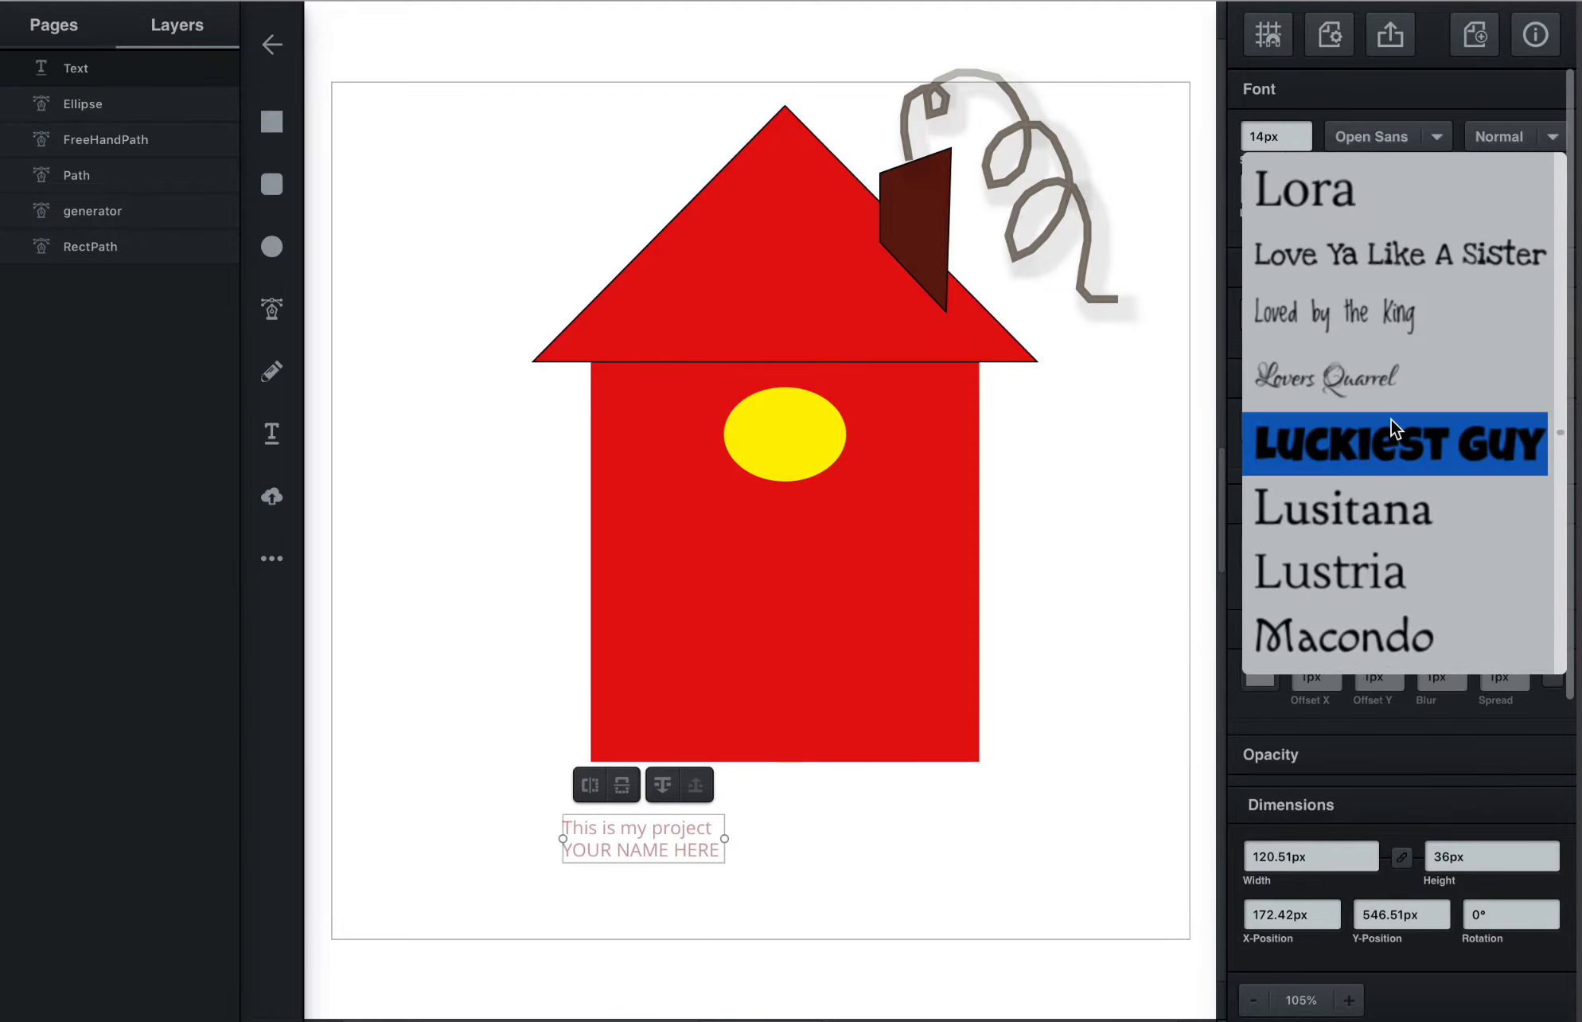
scroll(1377, 579, "up", 10)
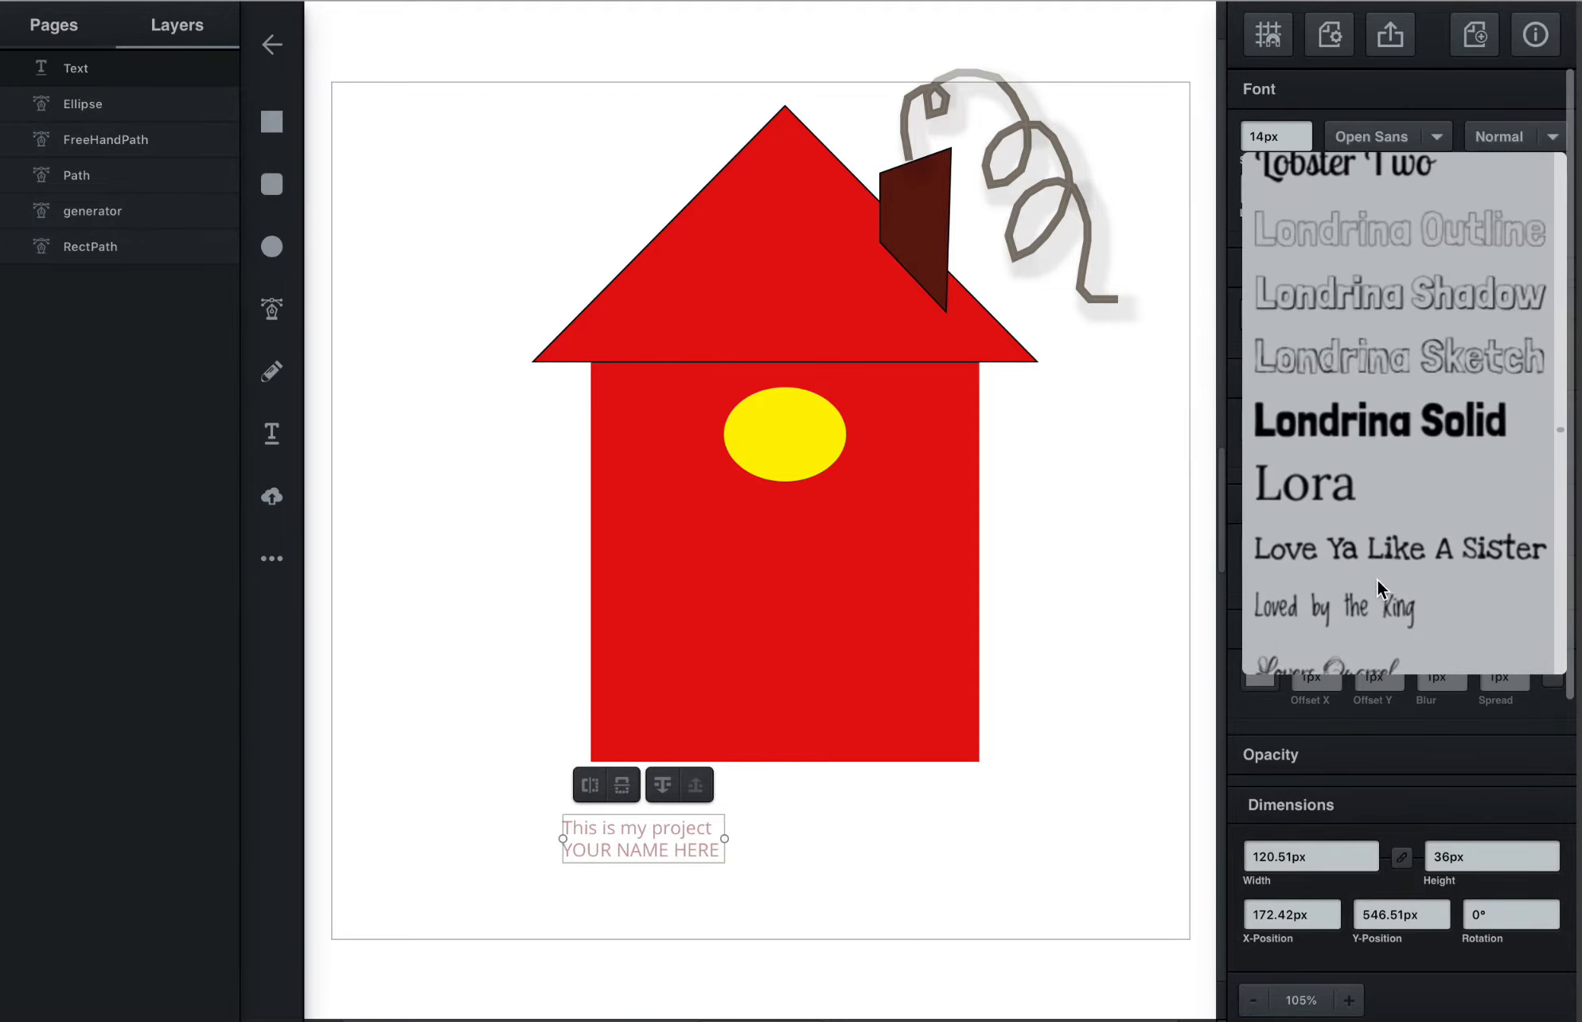
scroll(1376, 578, "up", 4)
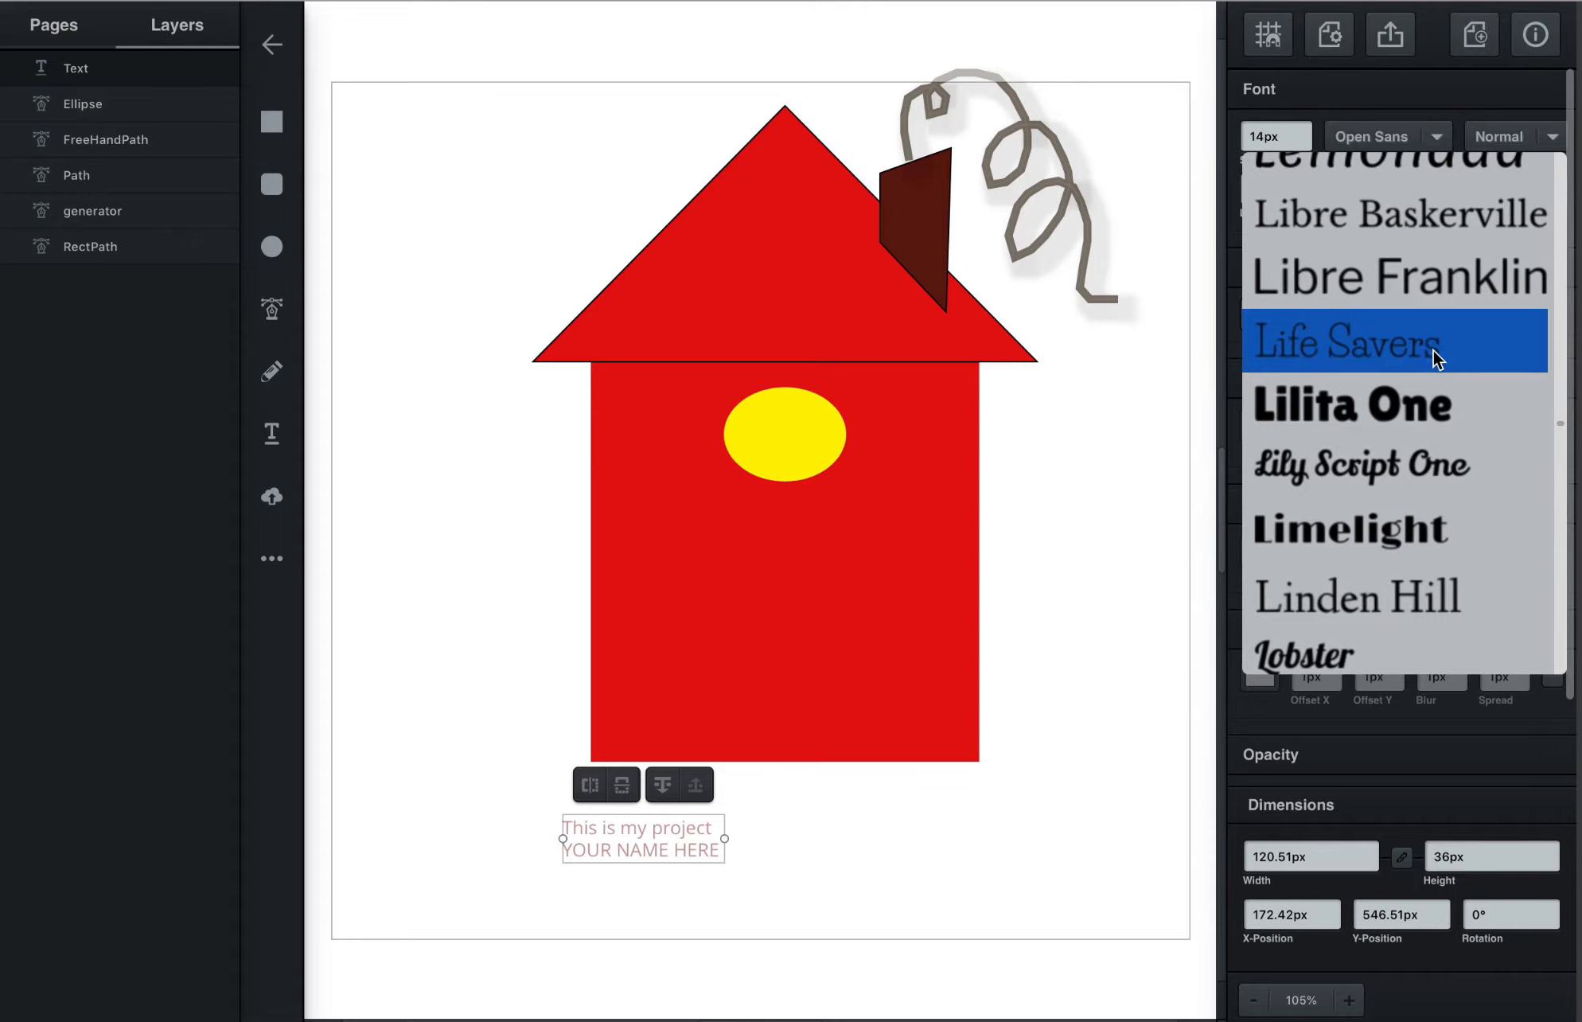
left_click(1324, 483)
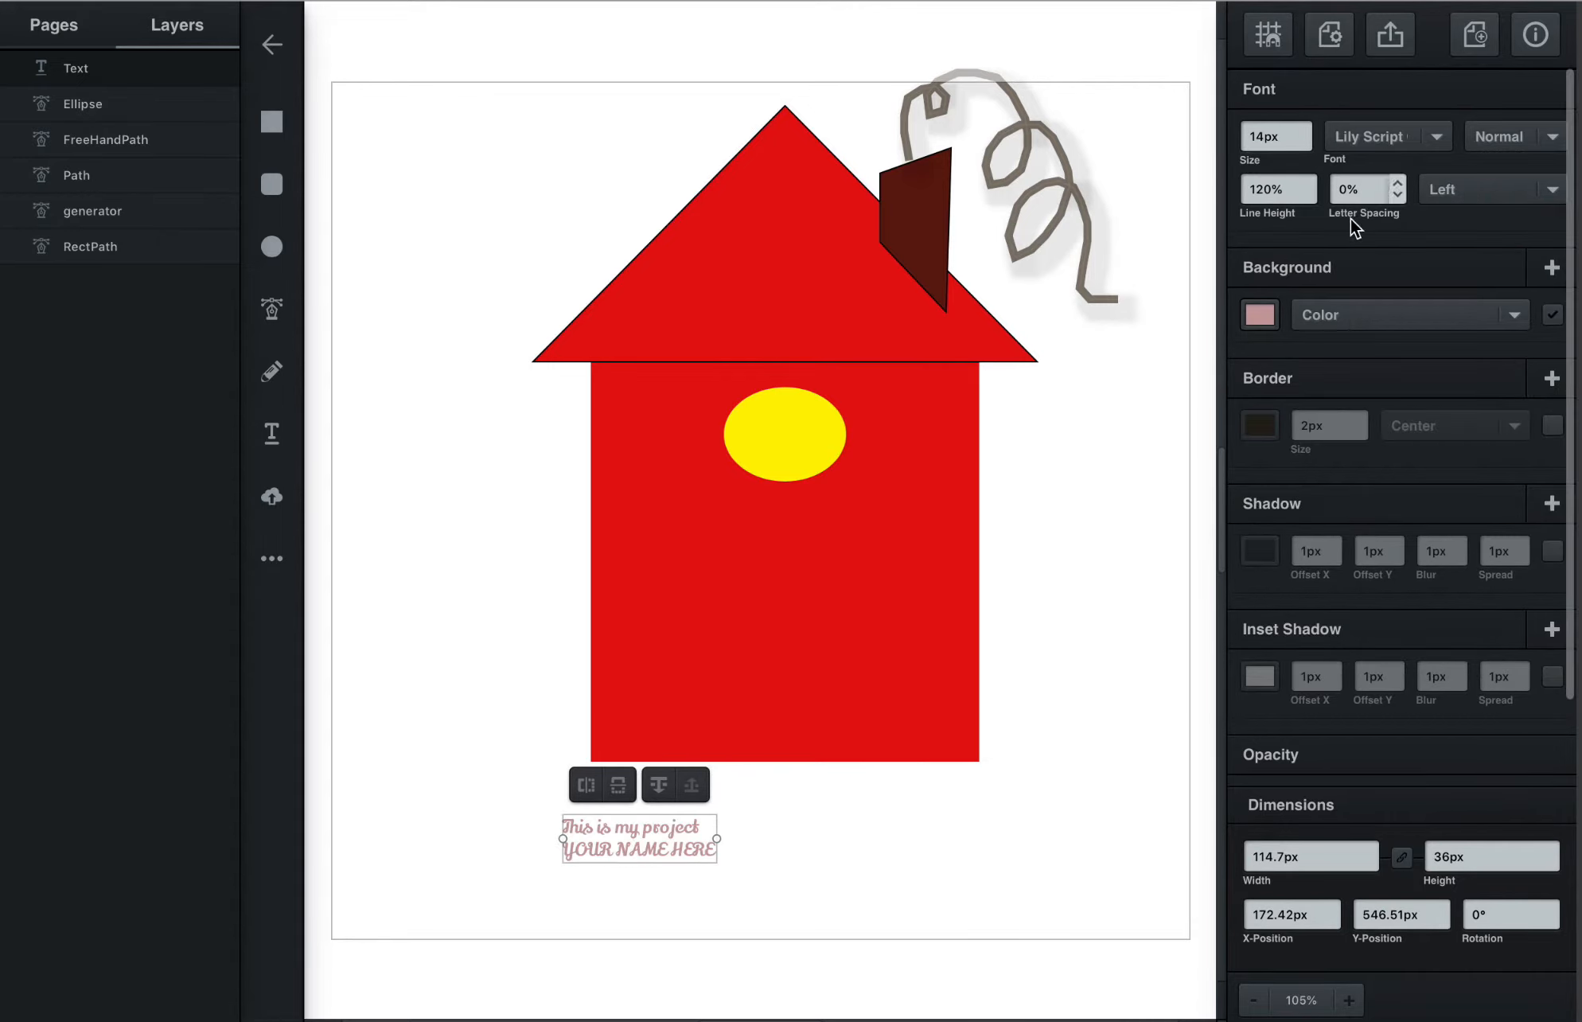
Increase the caption's font size to 40 px and move the caption up to just beneath the house wall
left_click(1314, 137)
key("Up")
key("Up")
key("Up")
key("Up")
key("Up")
key("Up")
key("Up")
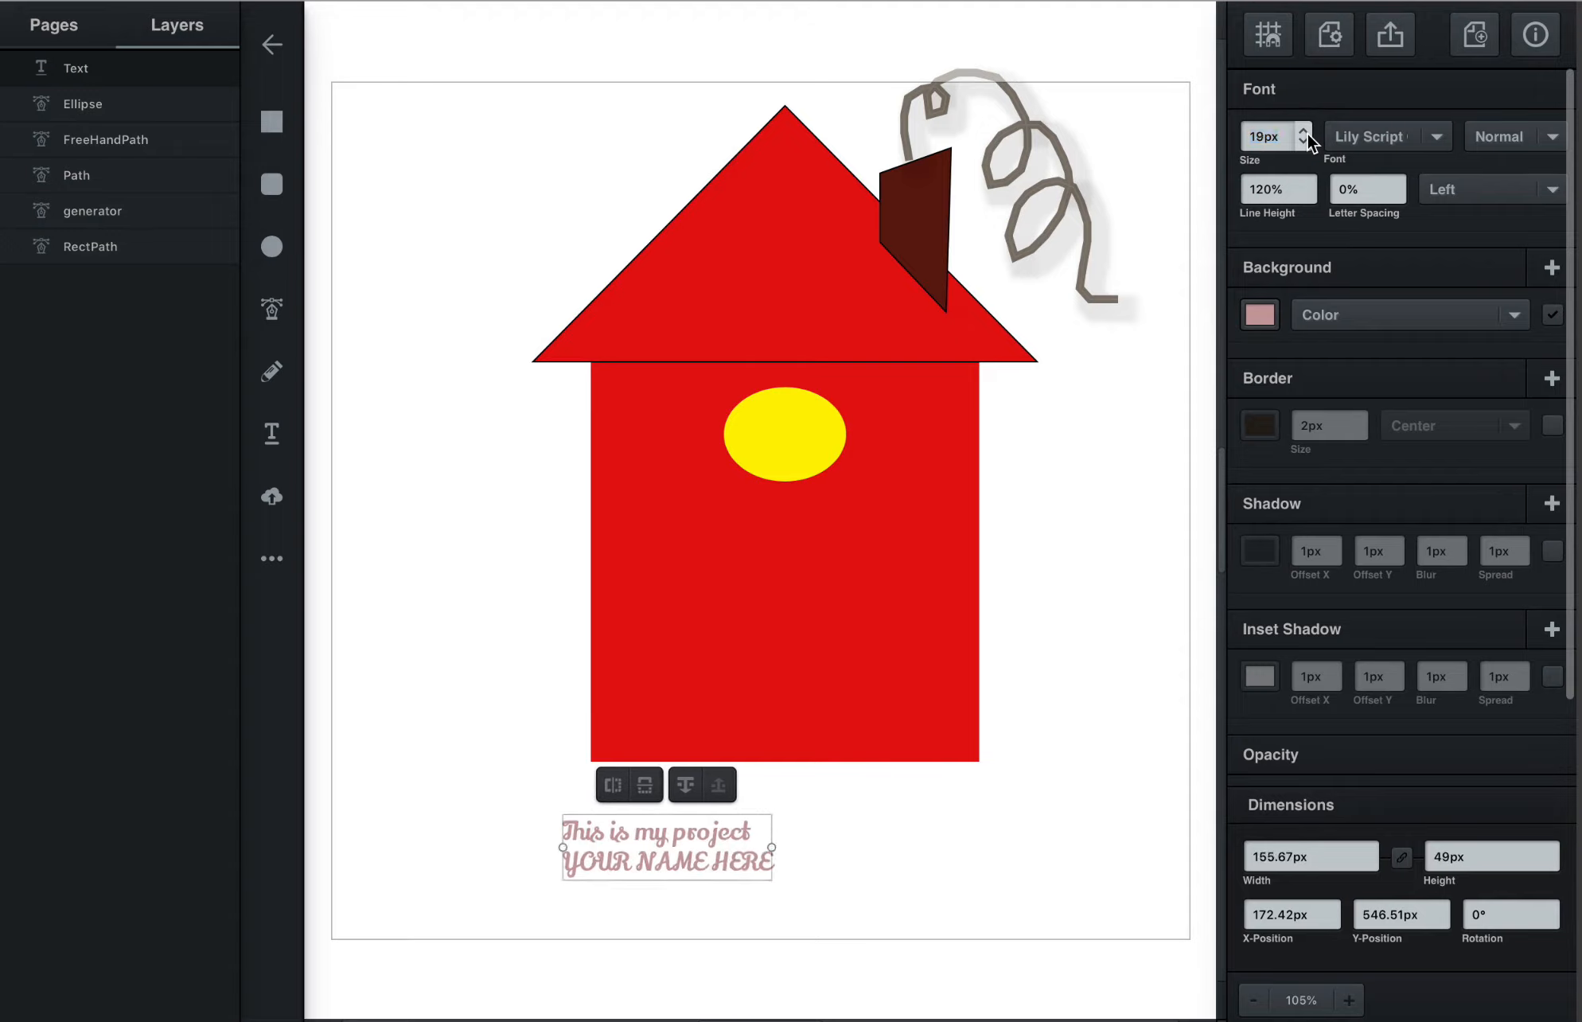
key("Up")
key("Up")
key("Up")
key("Up")
key("Up")
key("Up")
key("Up")
key("Up")
key("Up")
key("Up")
key("Up")
key("Up")
key("Up")
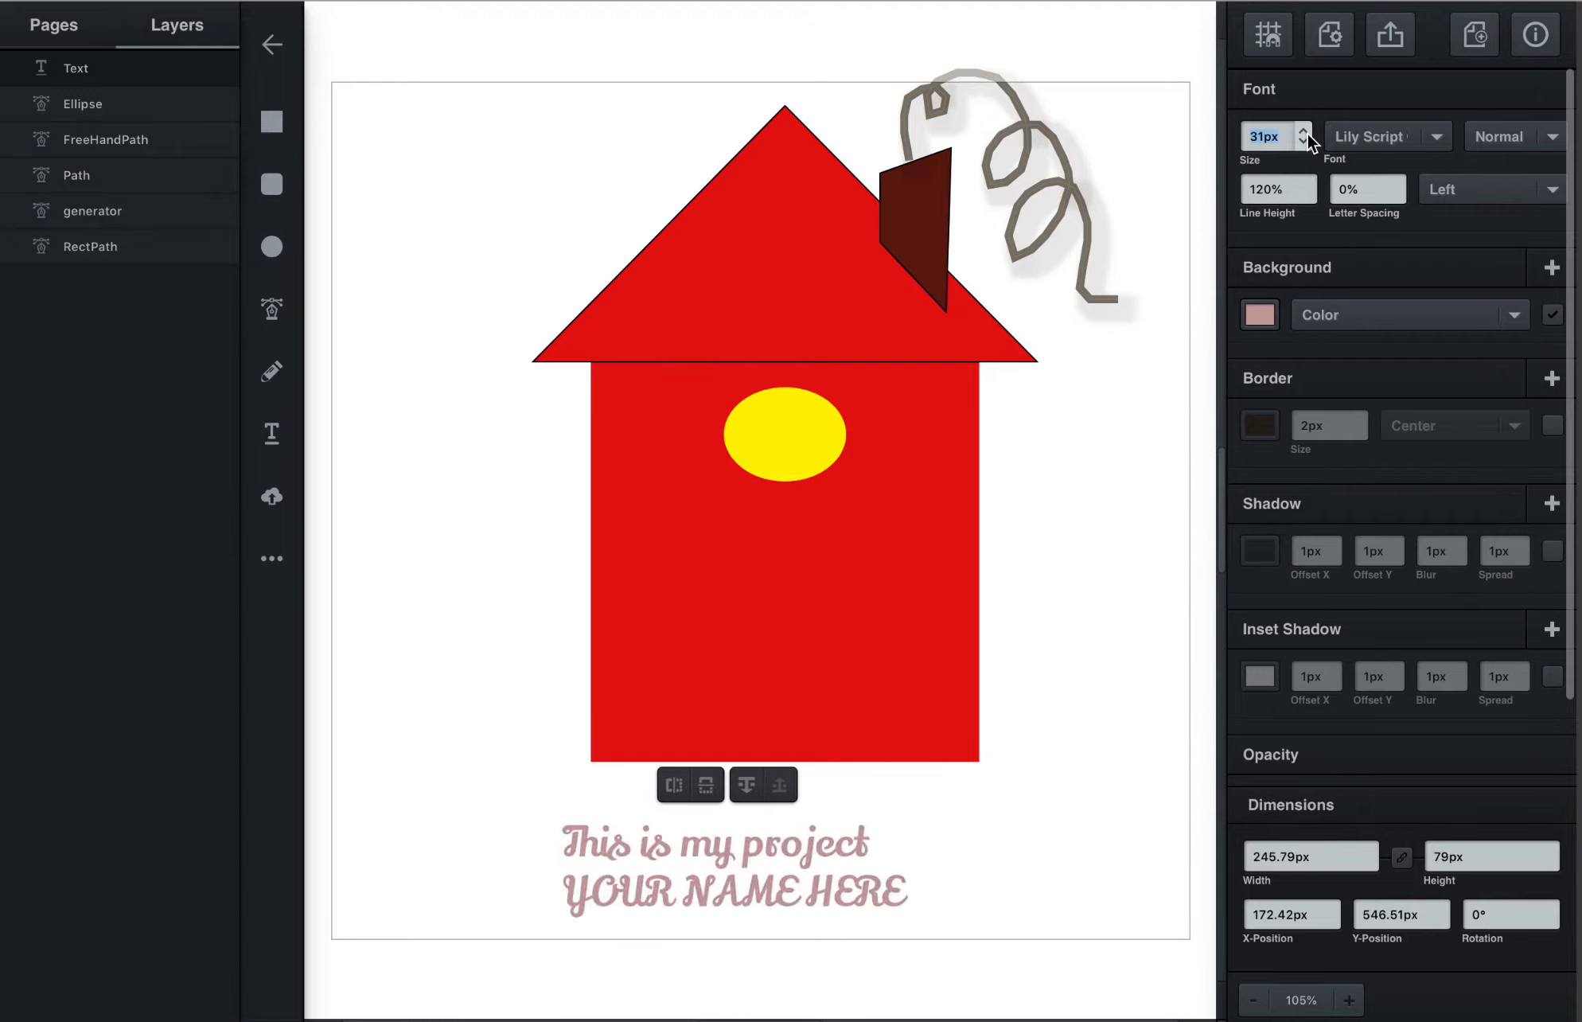
key("Up")
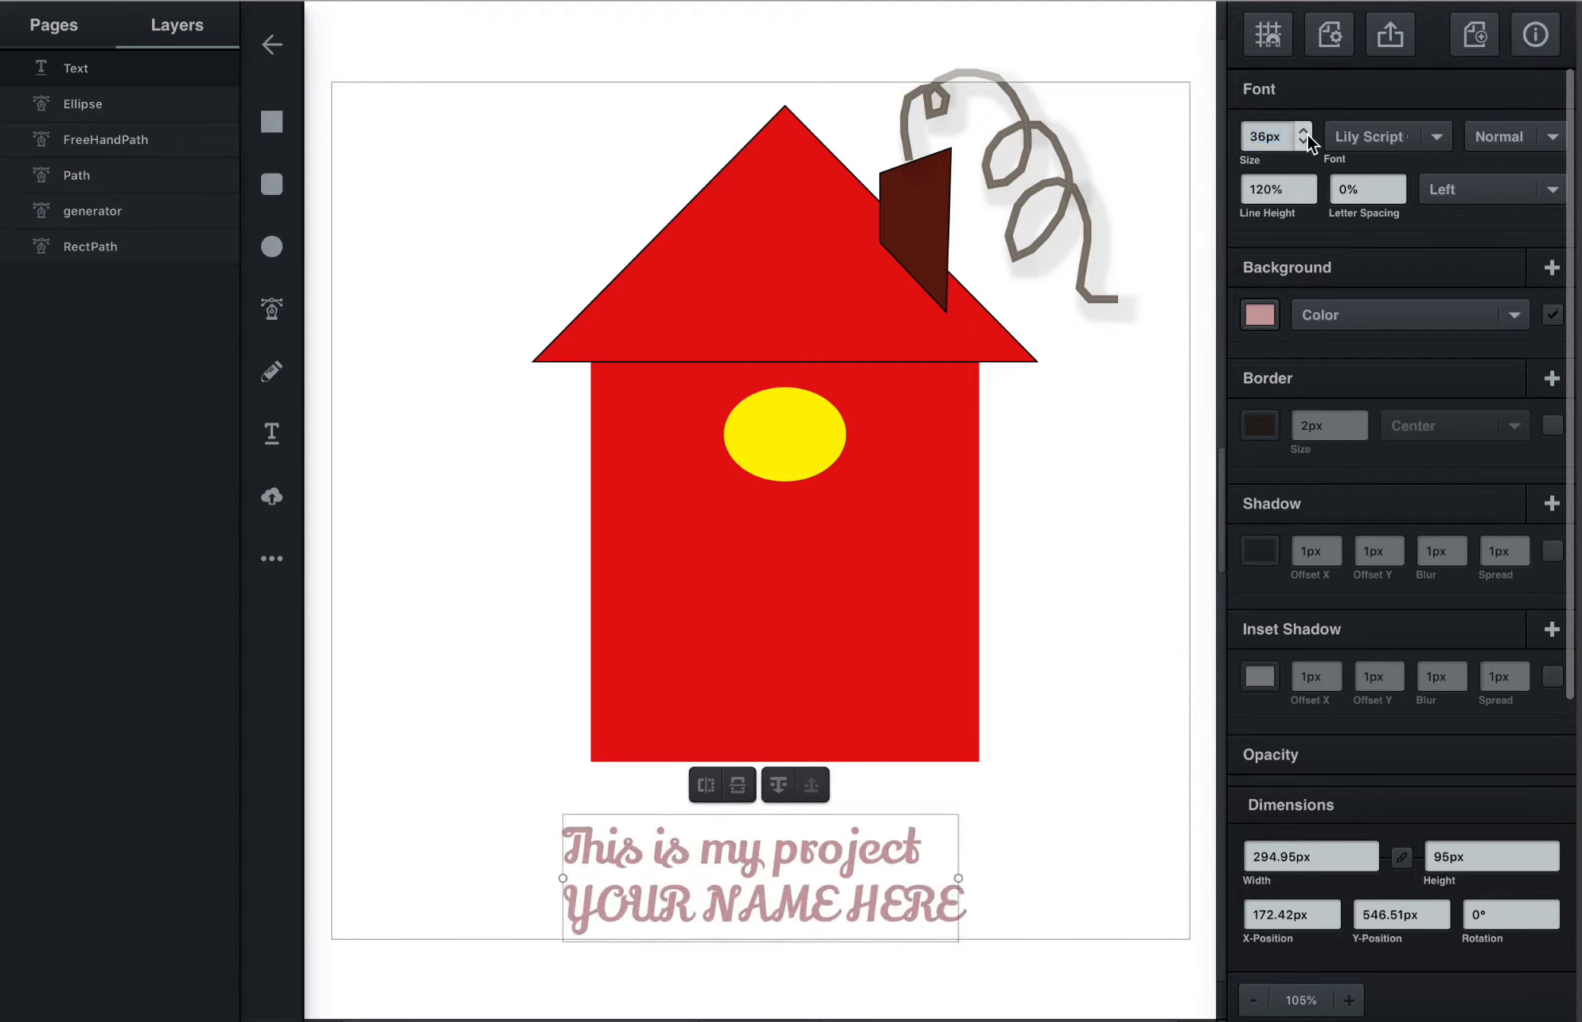
key("Up")
key("Up")
key("Up")
key("Up")
key("Up")
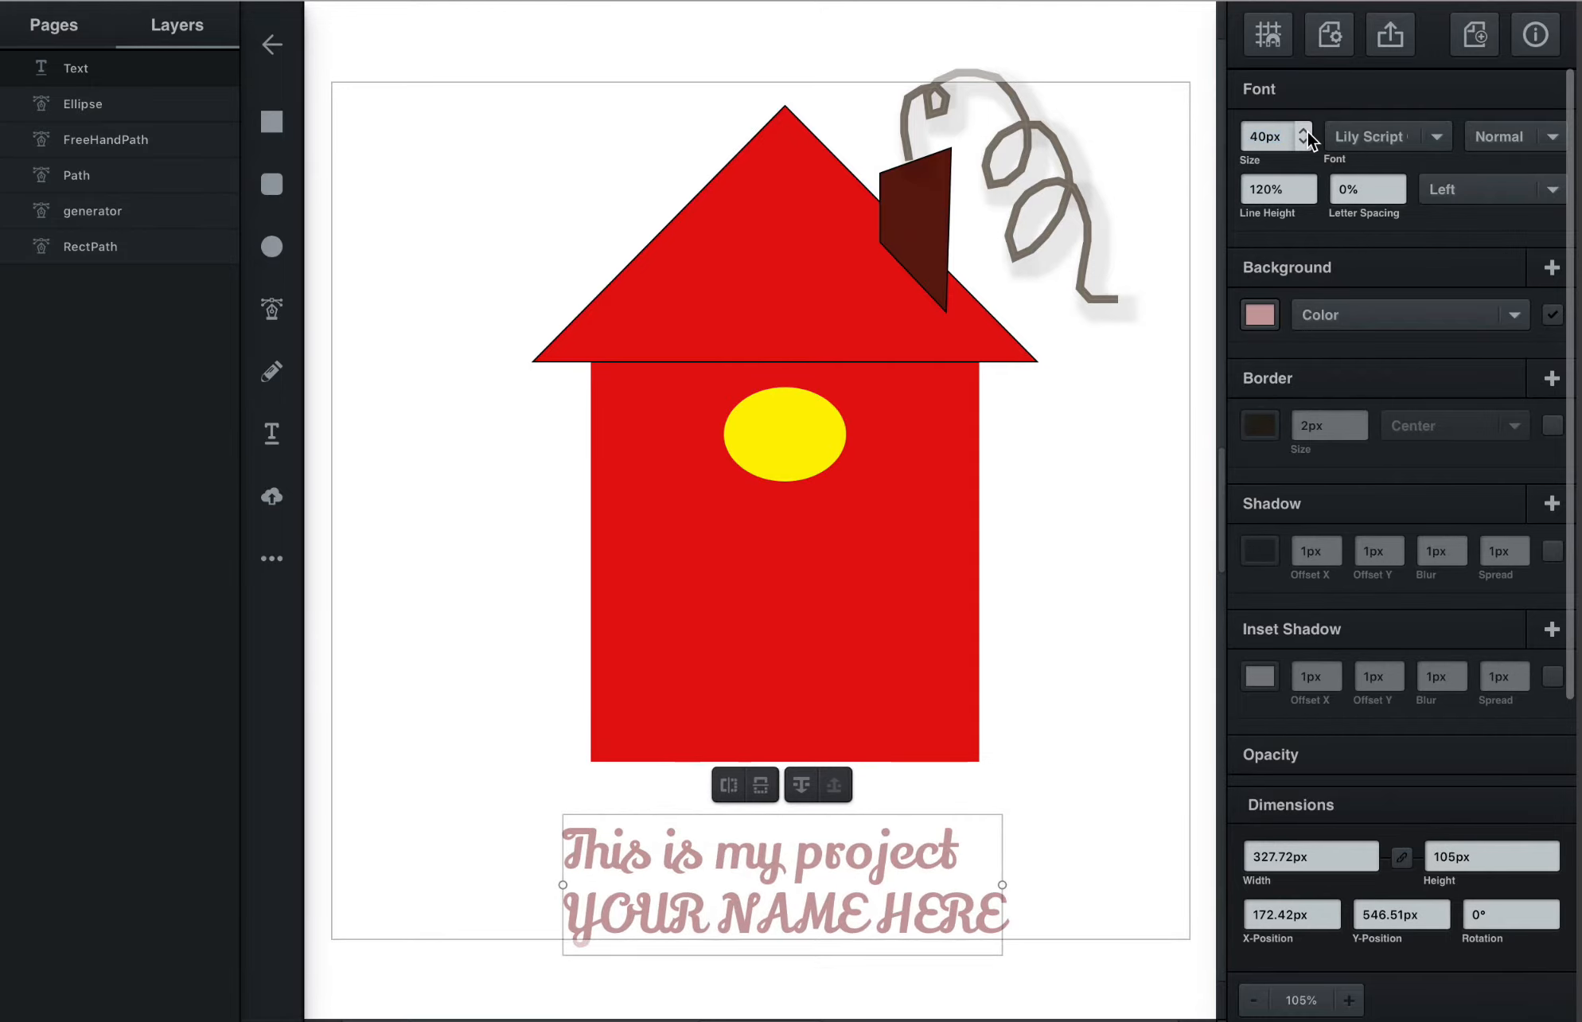
left_click_drag(865, 847, 869, 790)
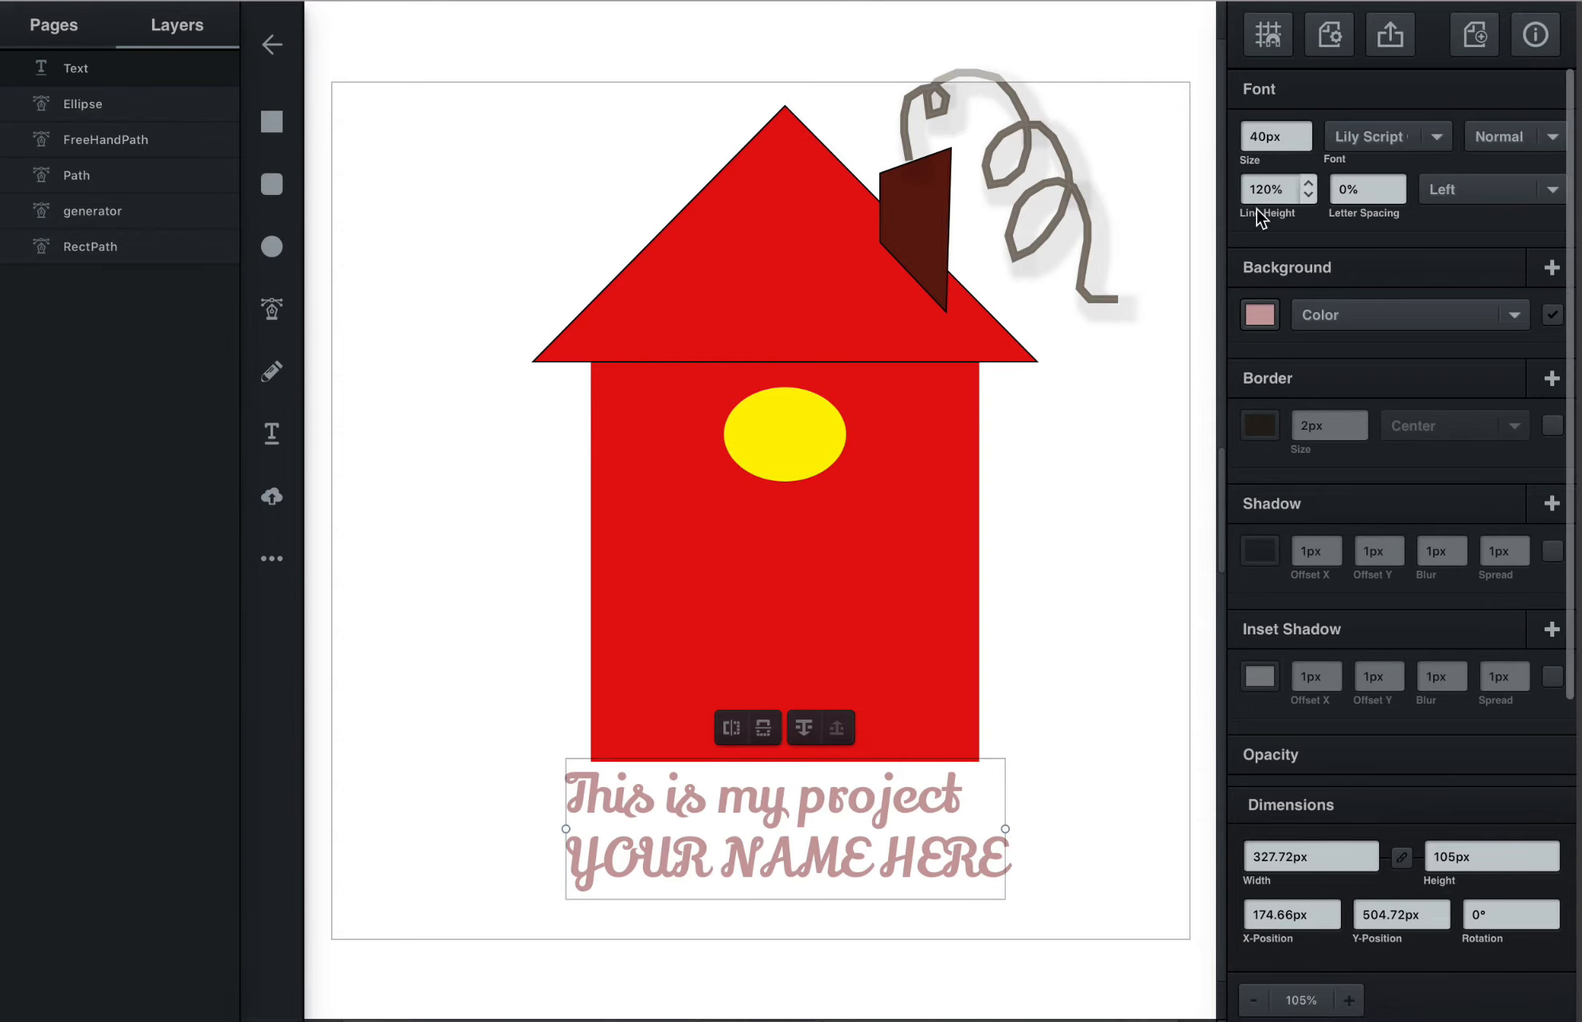
Recolor the caption text to a bright, fully saturated magenta
left_click(1259, 316)
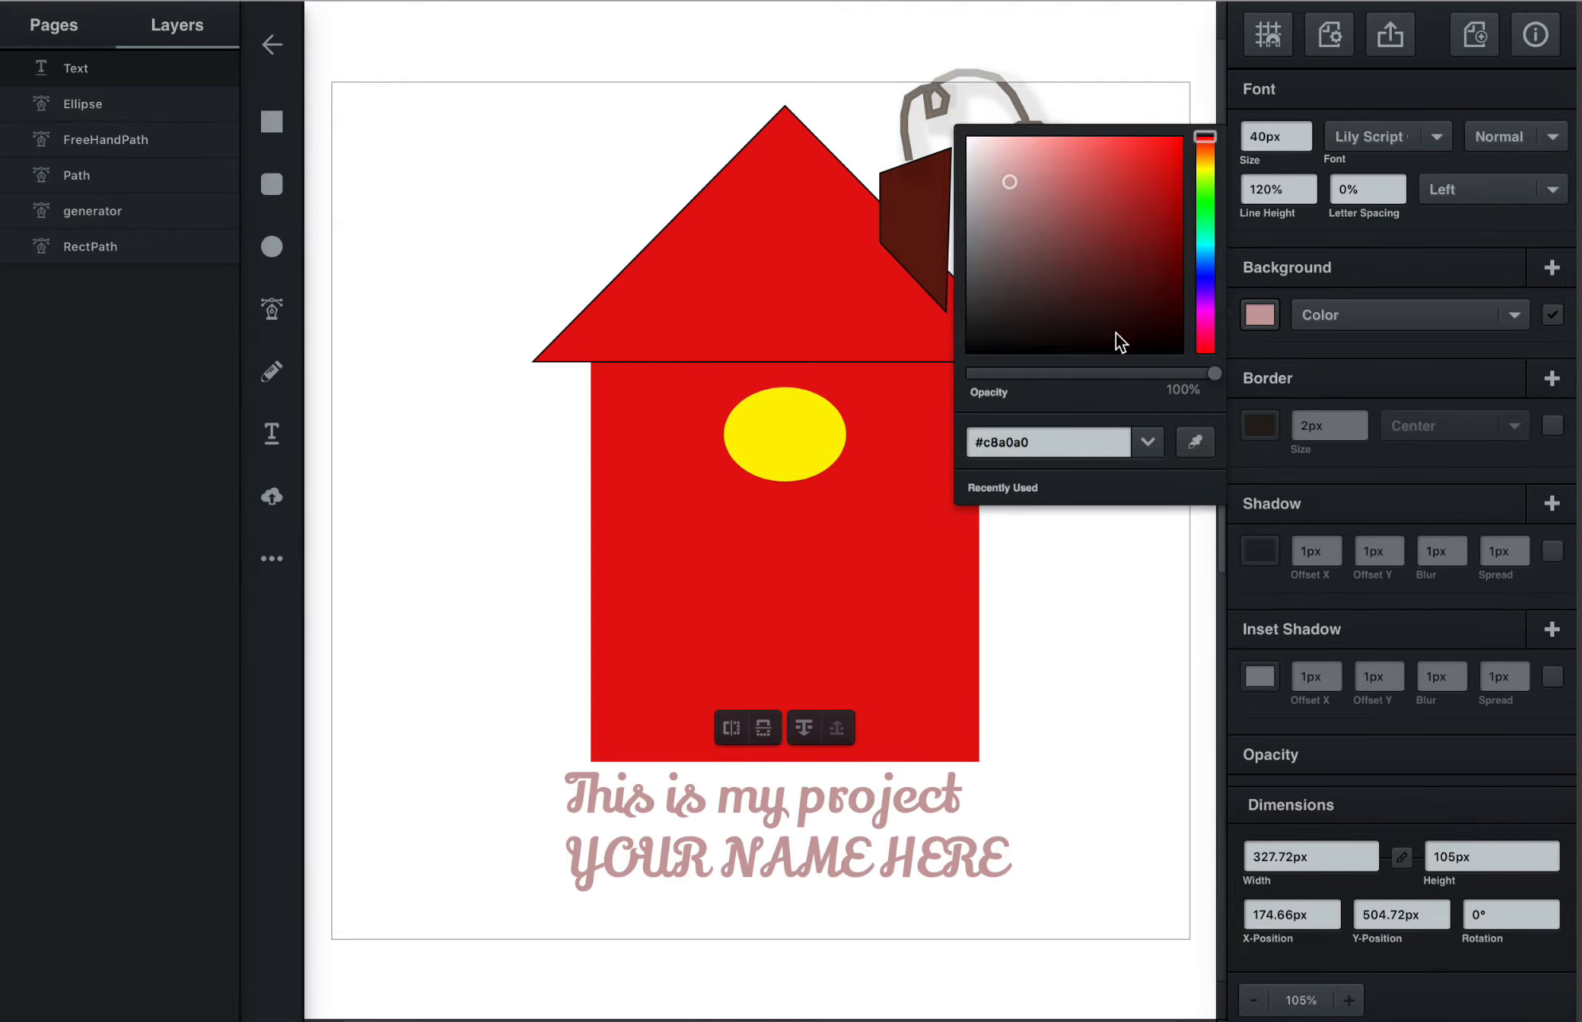
left_click(1205, 315)
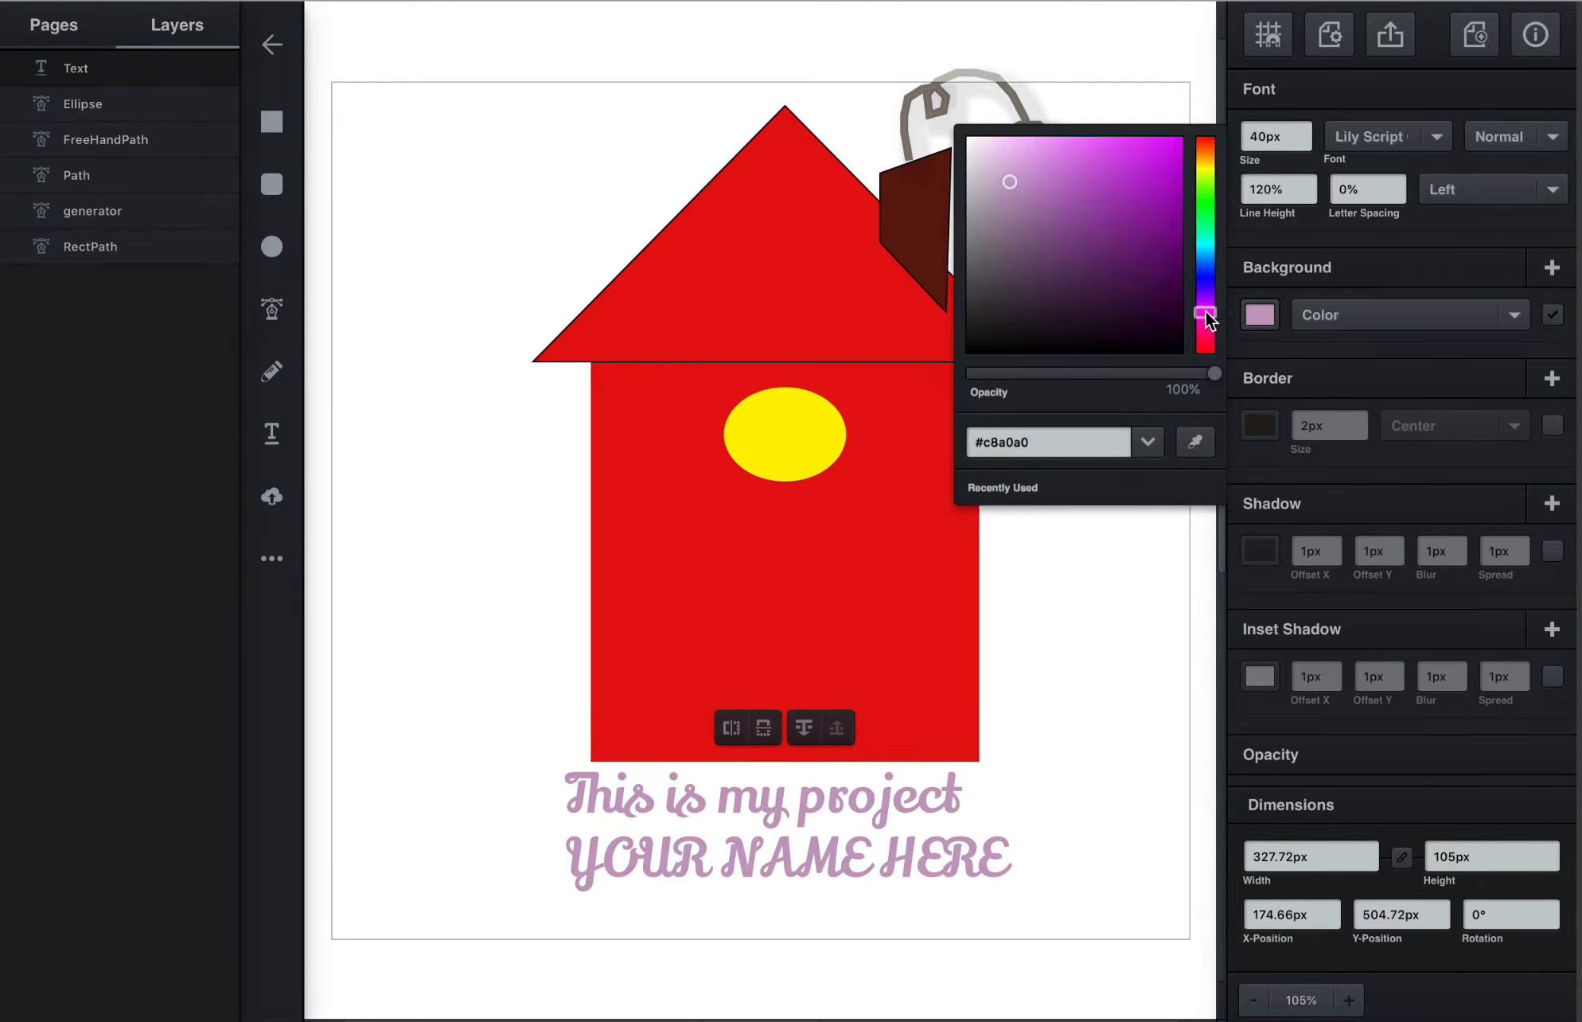
left_click_drag(1142, 183, 1196, 139)
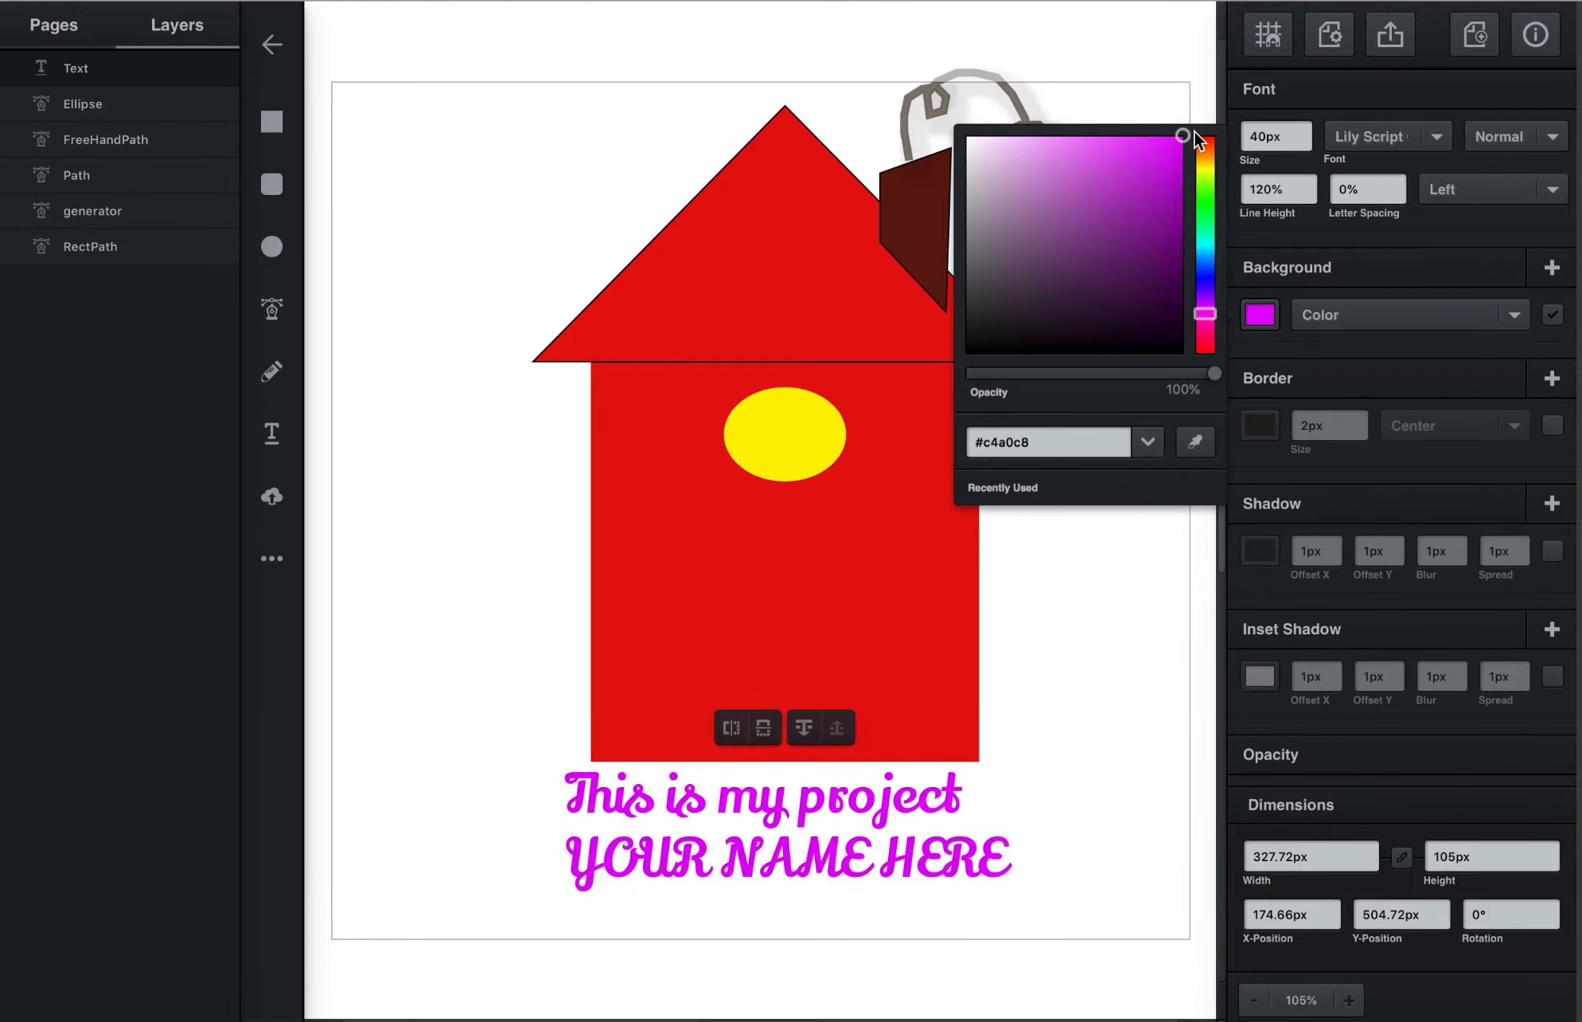
left_click(1194, 85)
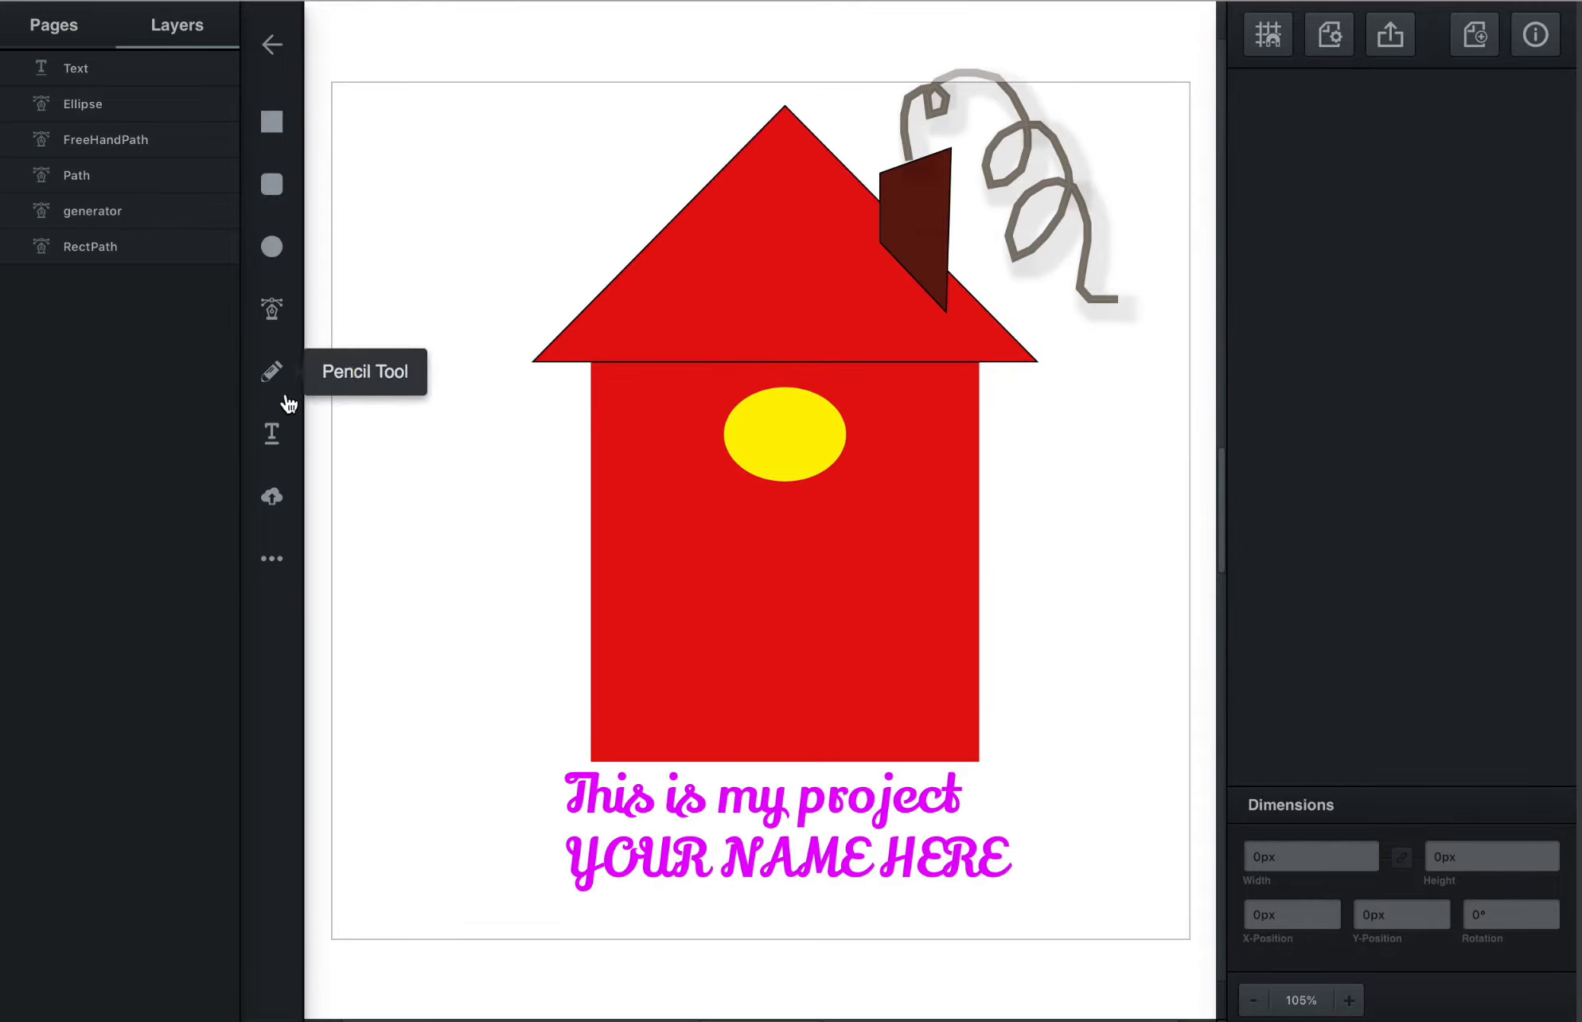
Draw a closed five-pointed star about 171 × 152 px with the Pen tool in the empty area left of the roof
left_click(276, 318)
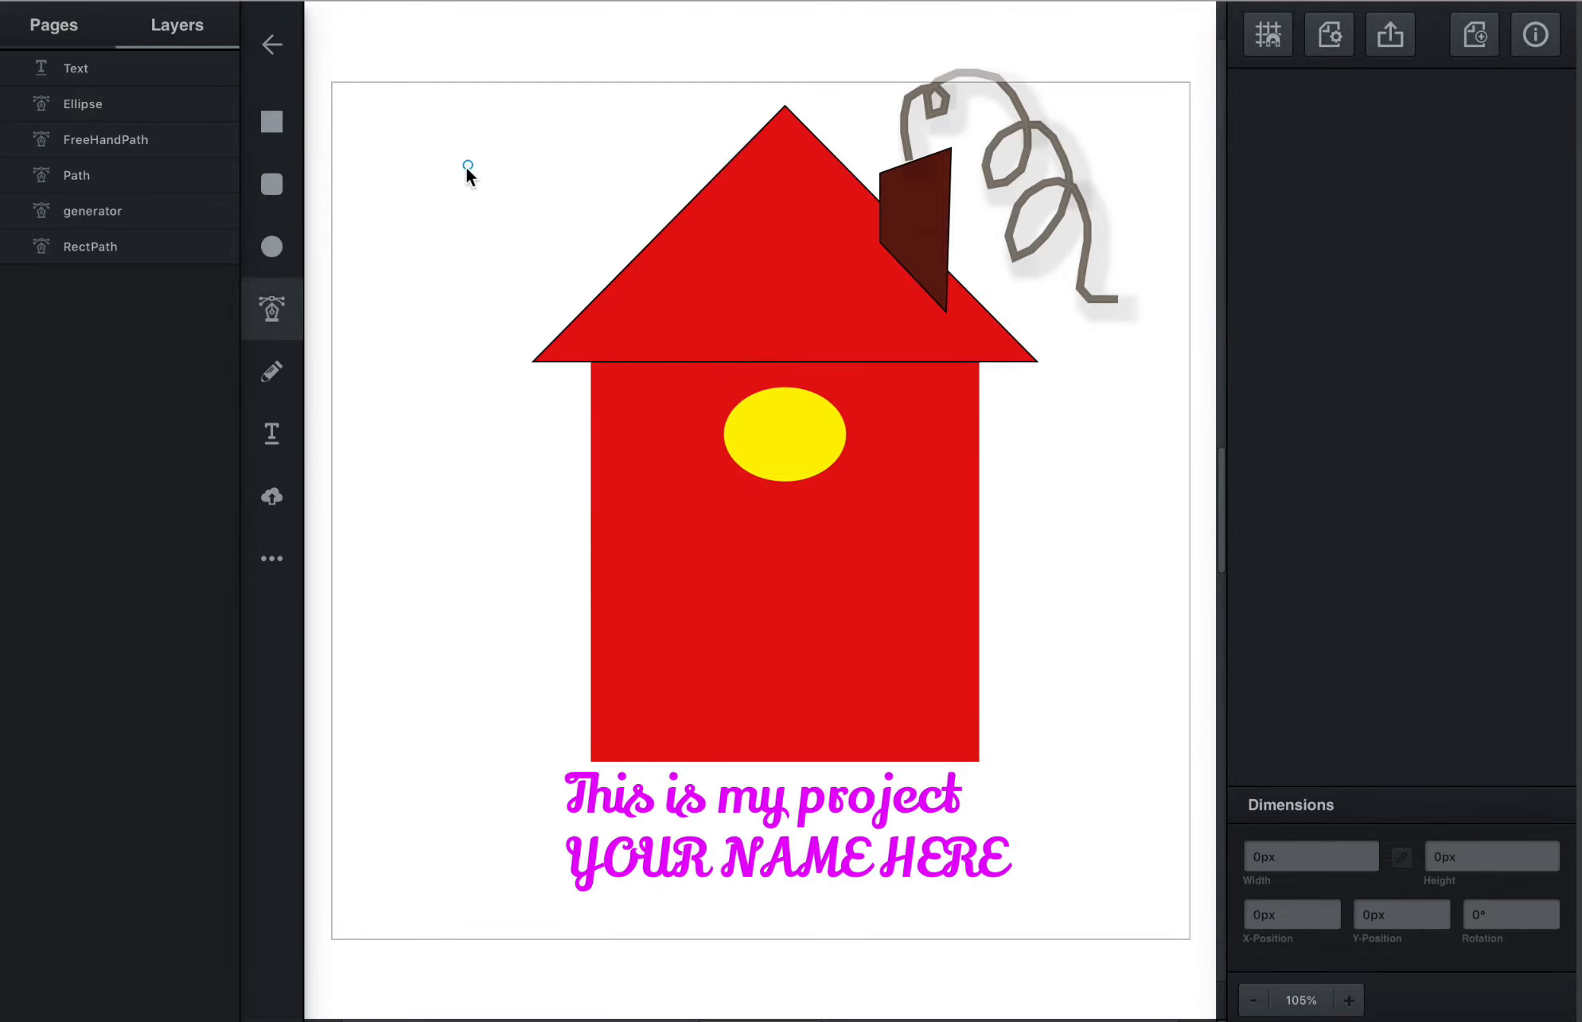
left_click(433, 192)
left_click(488, 125)
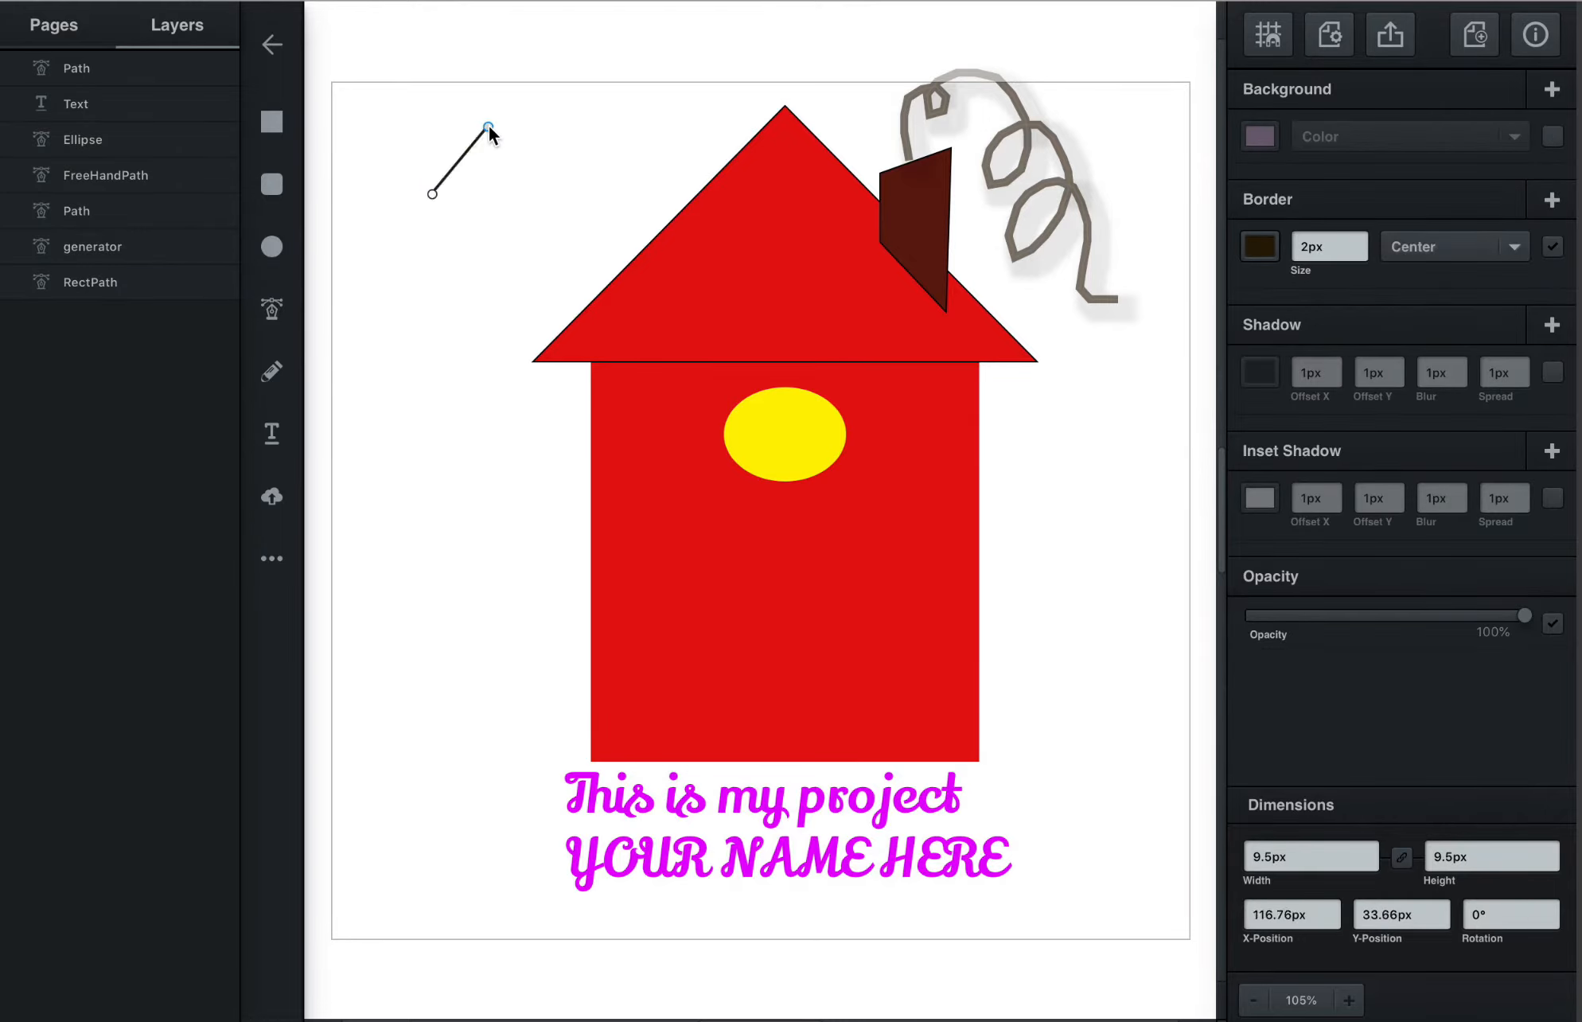
left_click(514, 192)
left_click(587, 194)
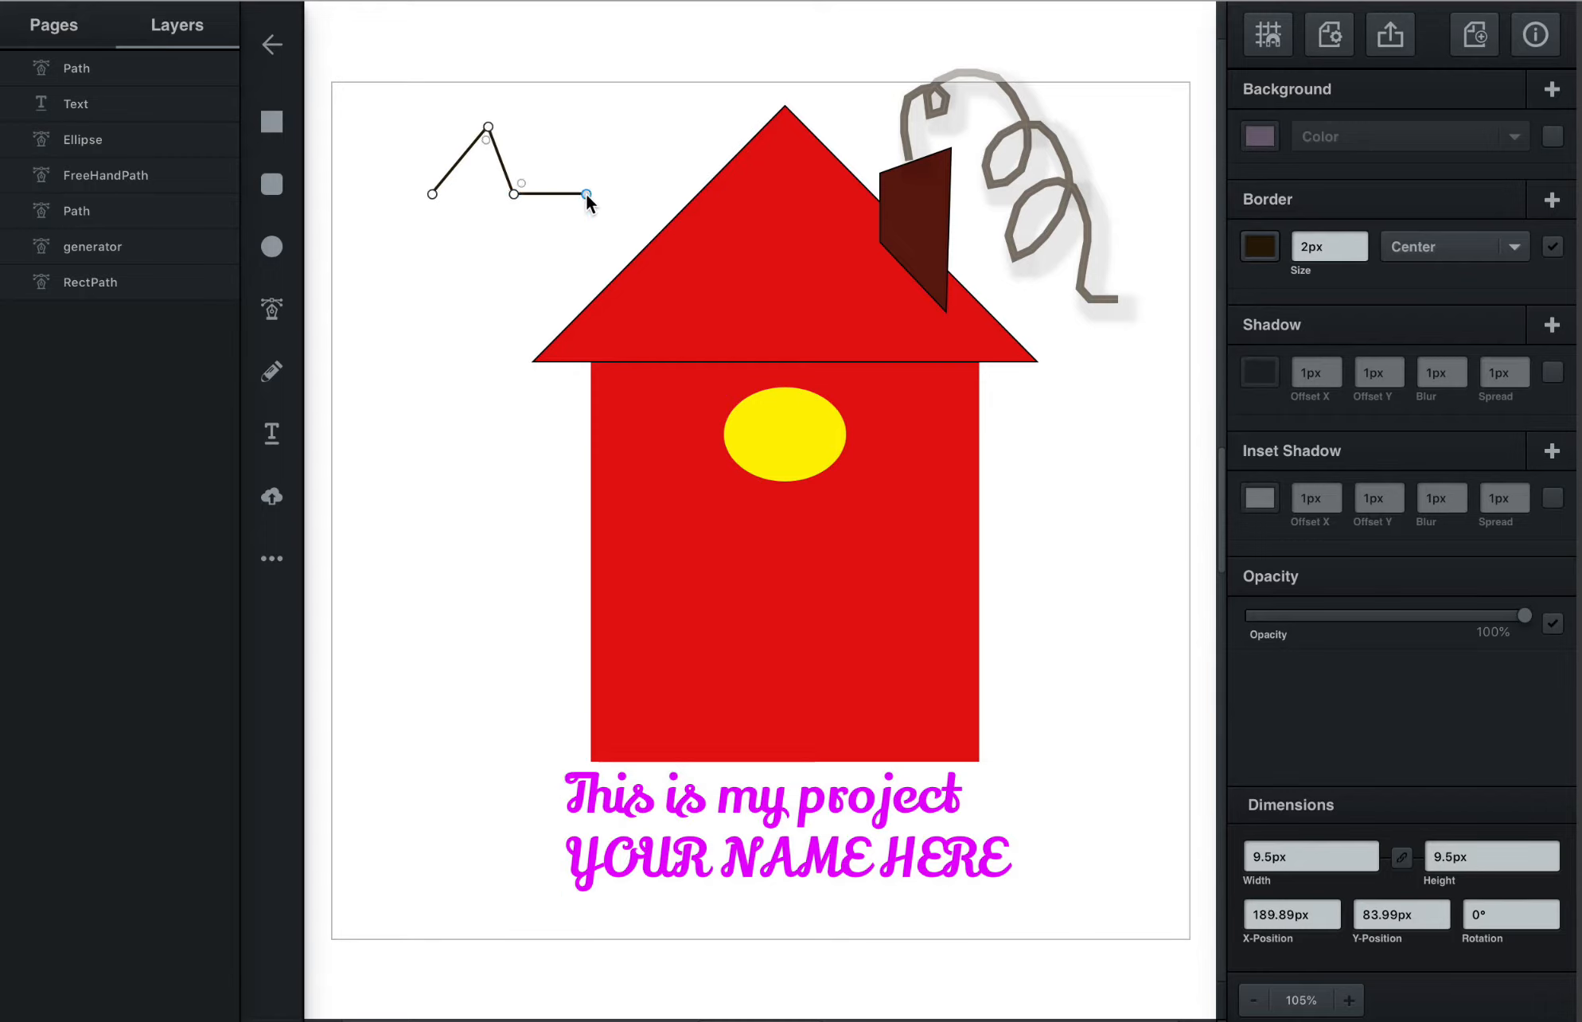
left_click(526, 258)
left_click(544, 330)
left_click(481, 272)
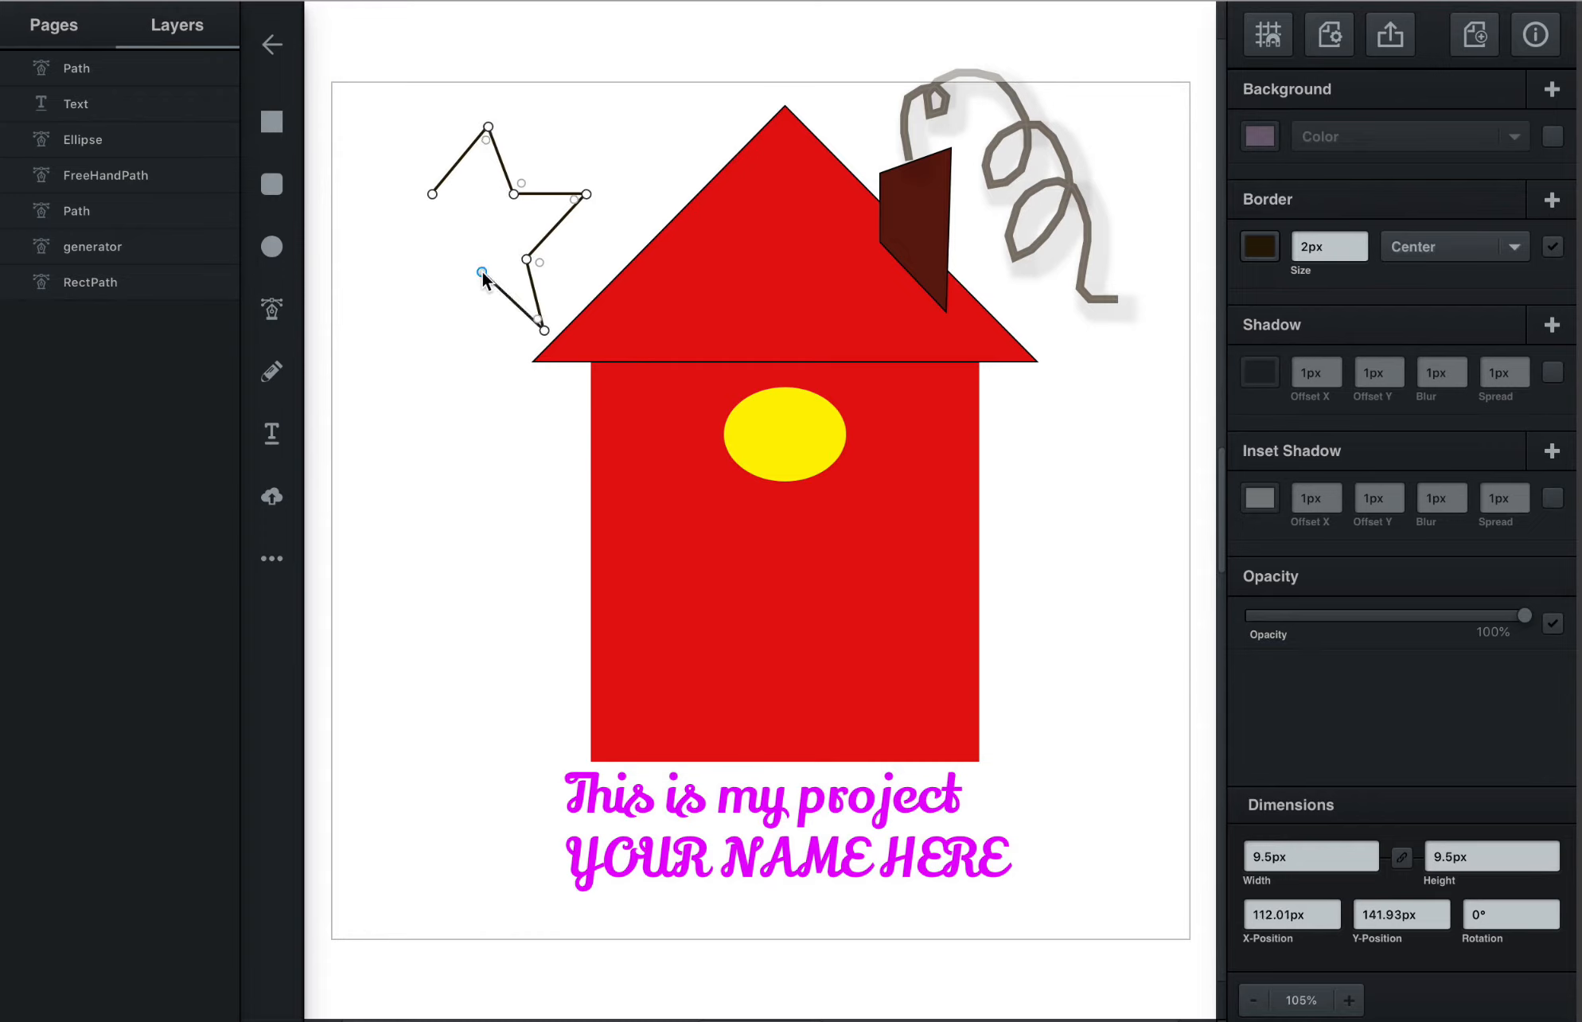
left_click(424, 327)
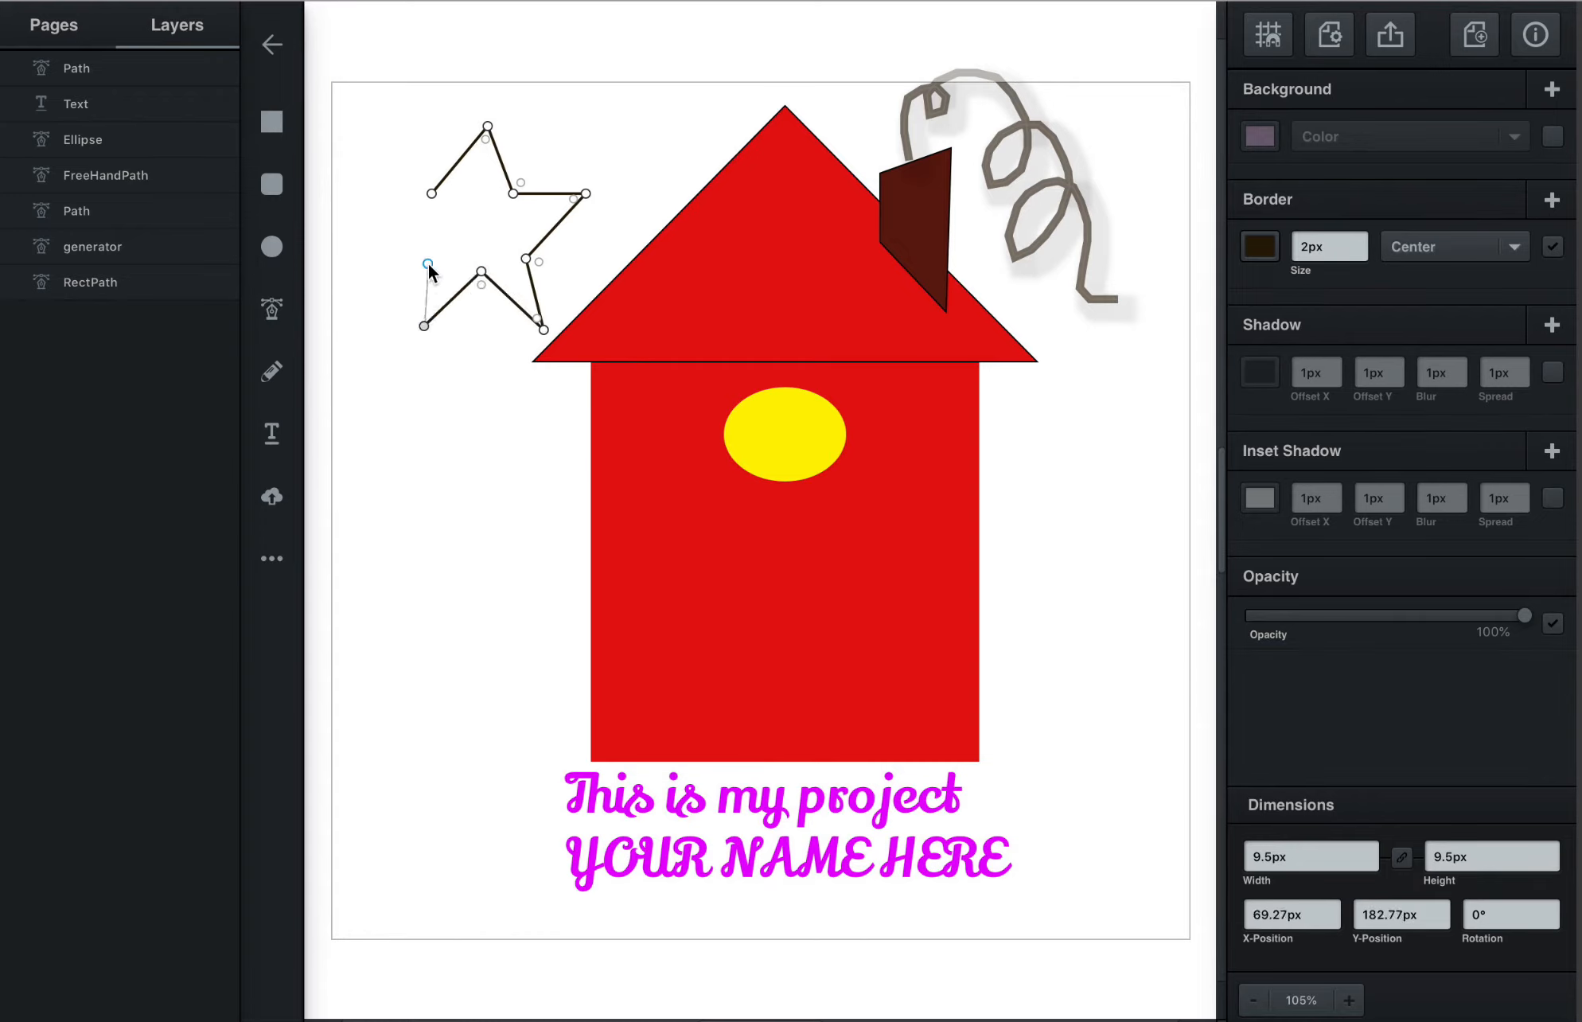
left_click(425, 262)
left_click(356, 221)
left_click(437, 192)
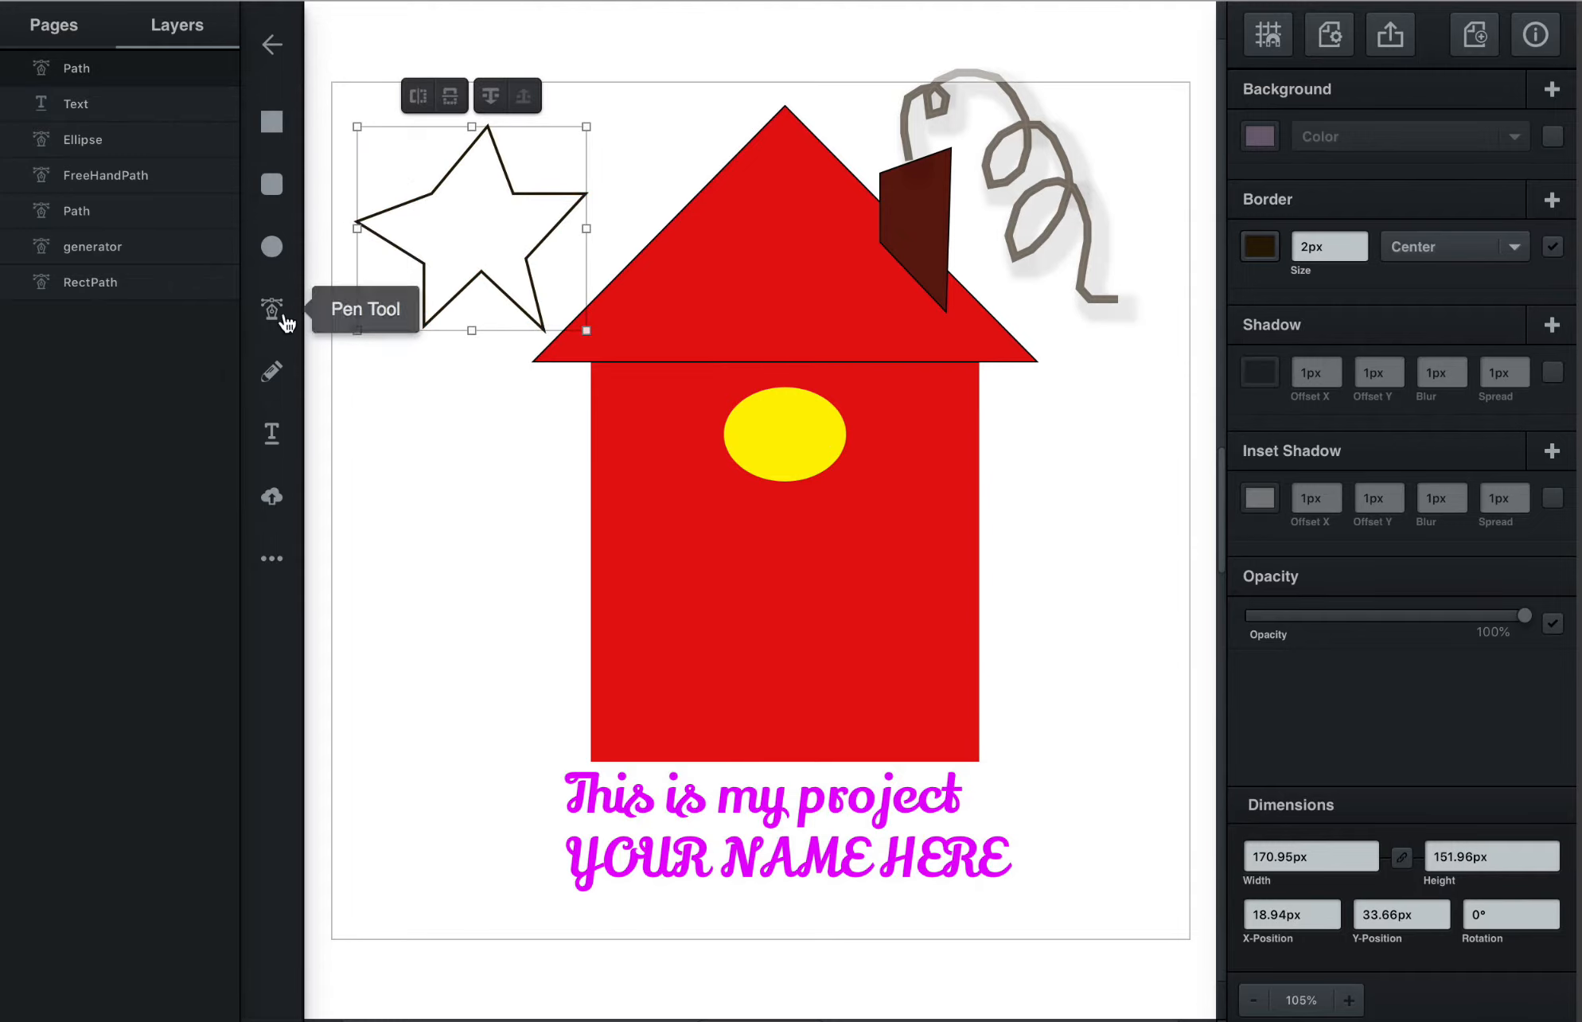
Adjust the star's left, upper and inner side points to make its outline more symmetrical
double_click(367, 220)
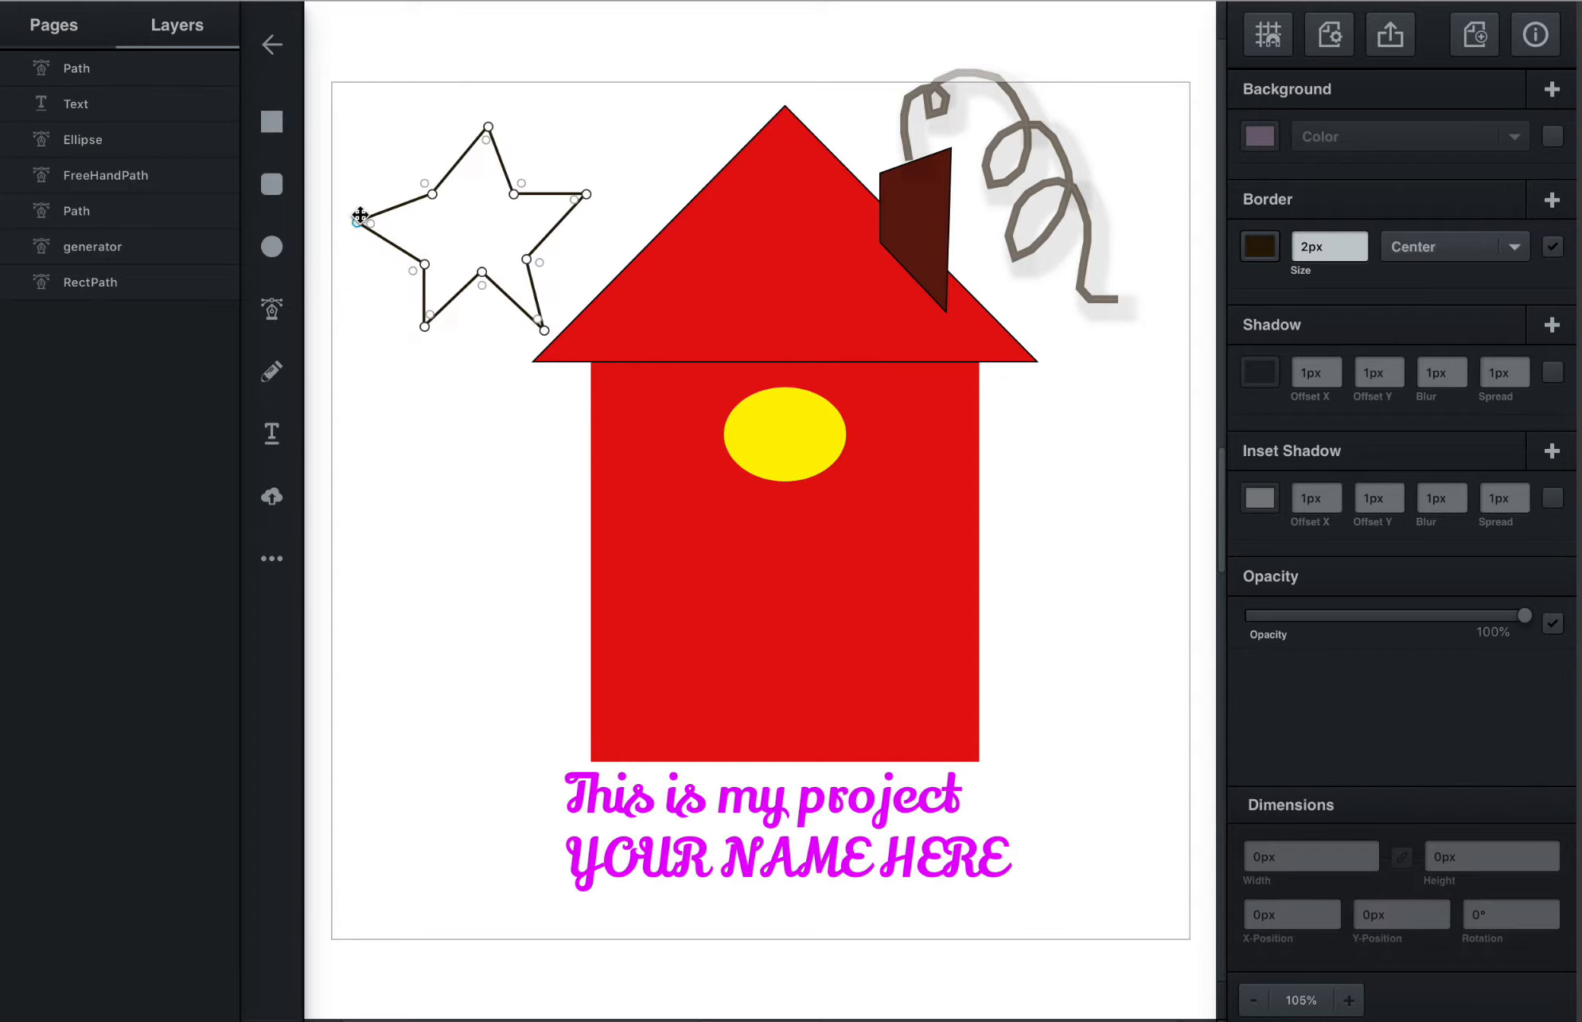
left_click_drag(360, 215, 447, 194)
left_click(488, 140)
left_click_drag(488, 128, 476, 127)
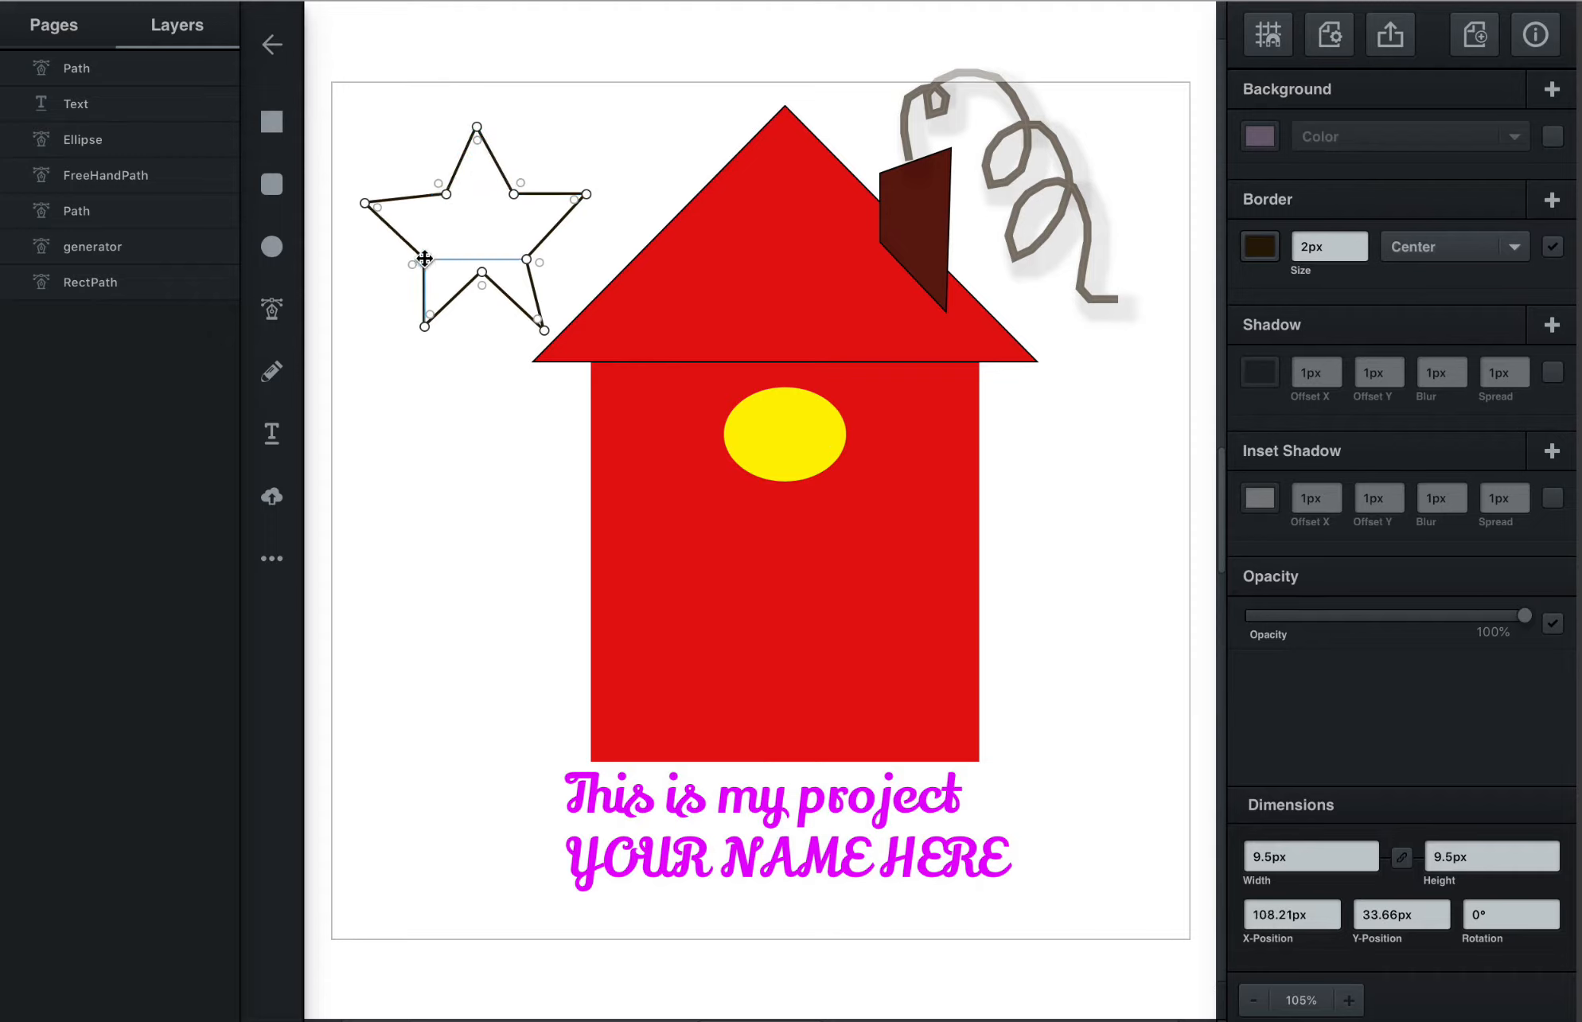
left_click_drag(424, 263, 433, 243)
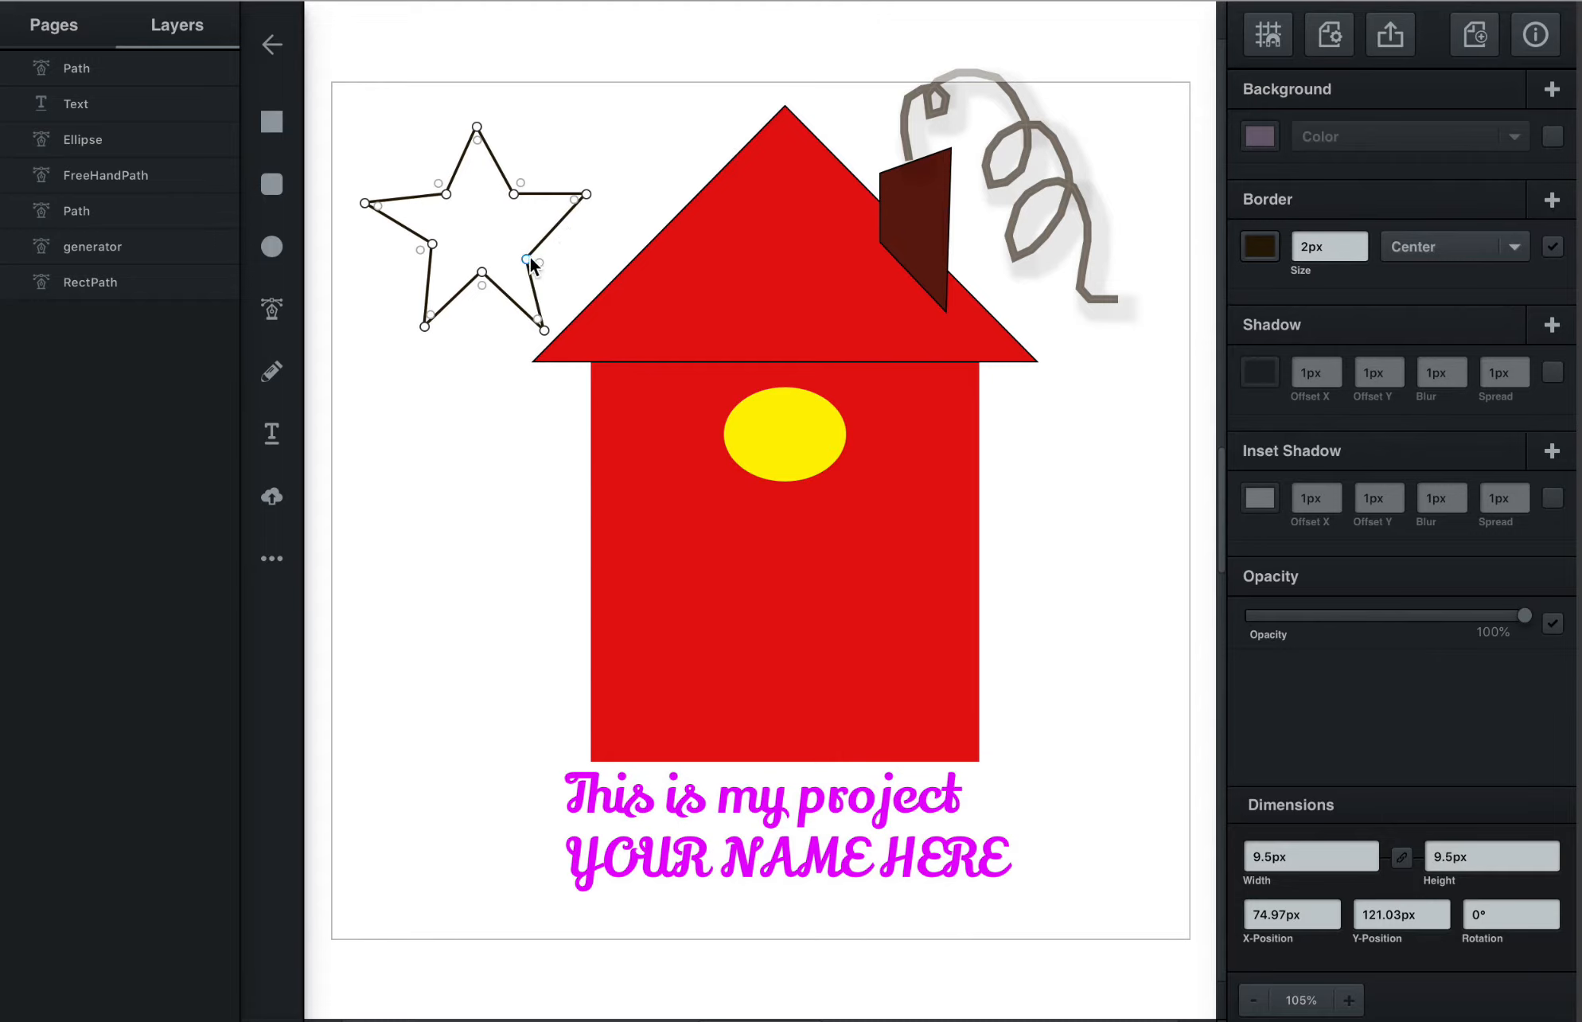
left_click_drag(529, 258, 527, 241)
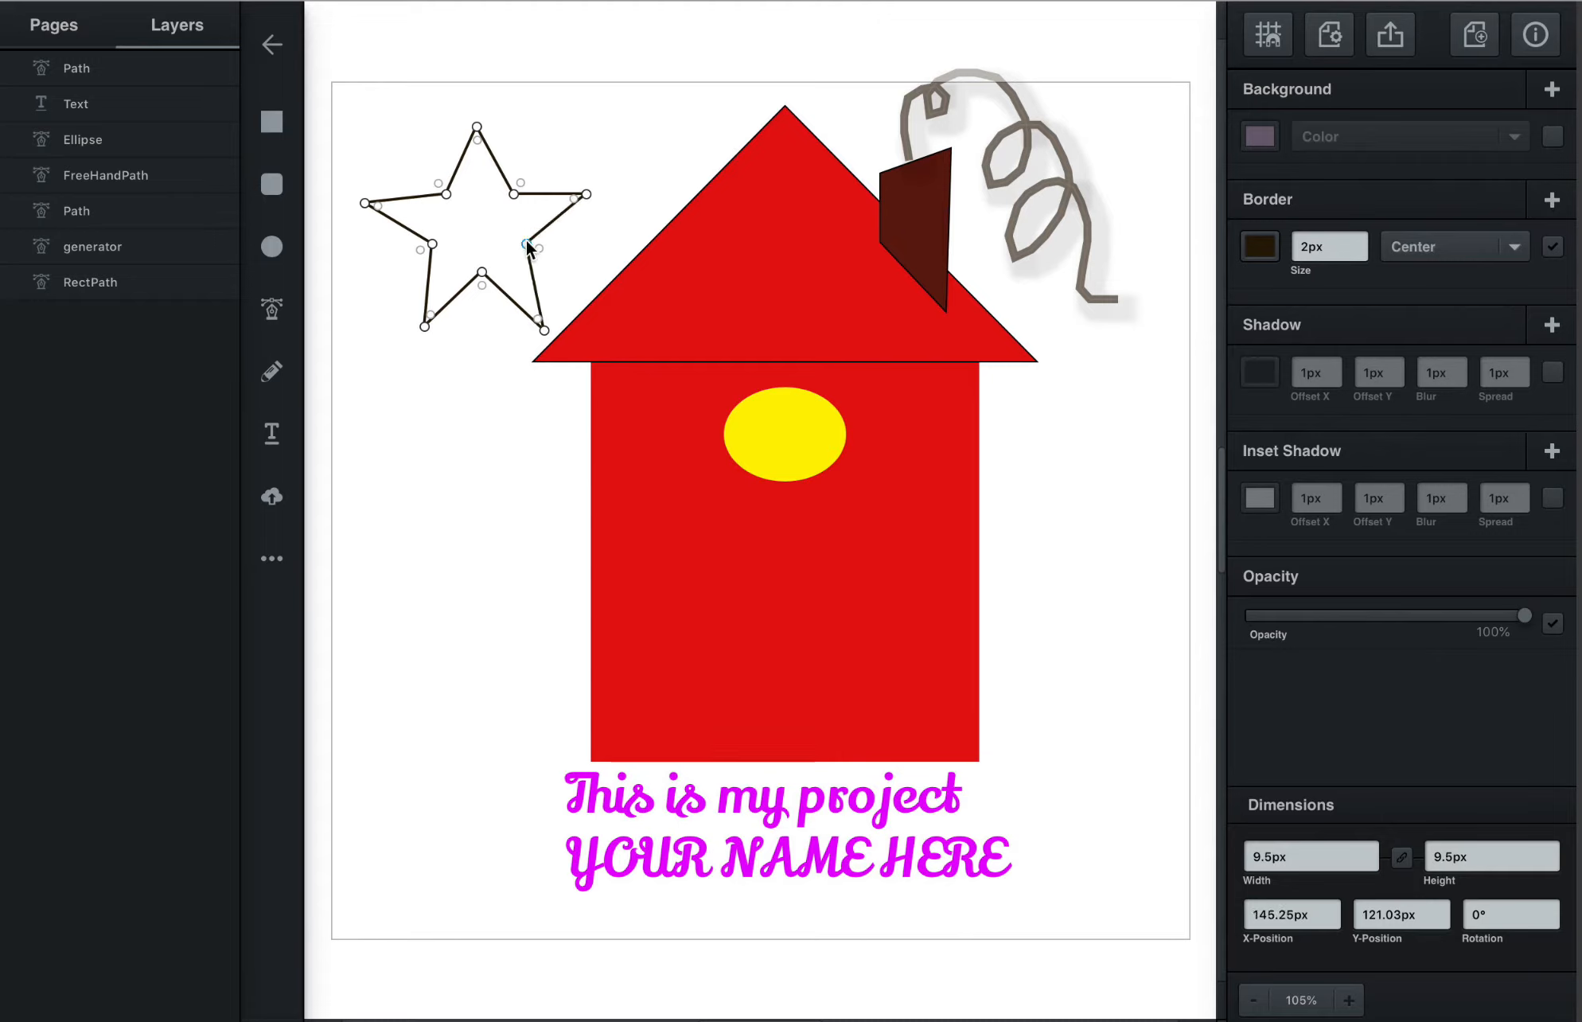
left_click(580, 242)
Fill the star with golden yellow (#ffdf00)
left_click(1260, 142)
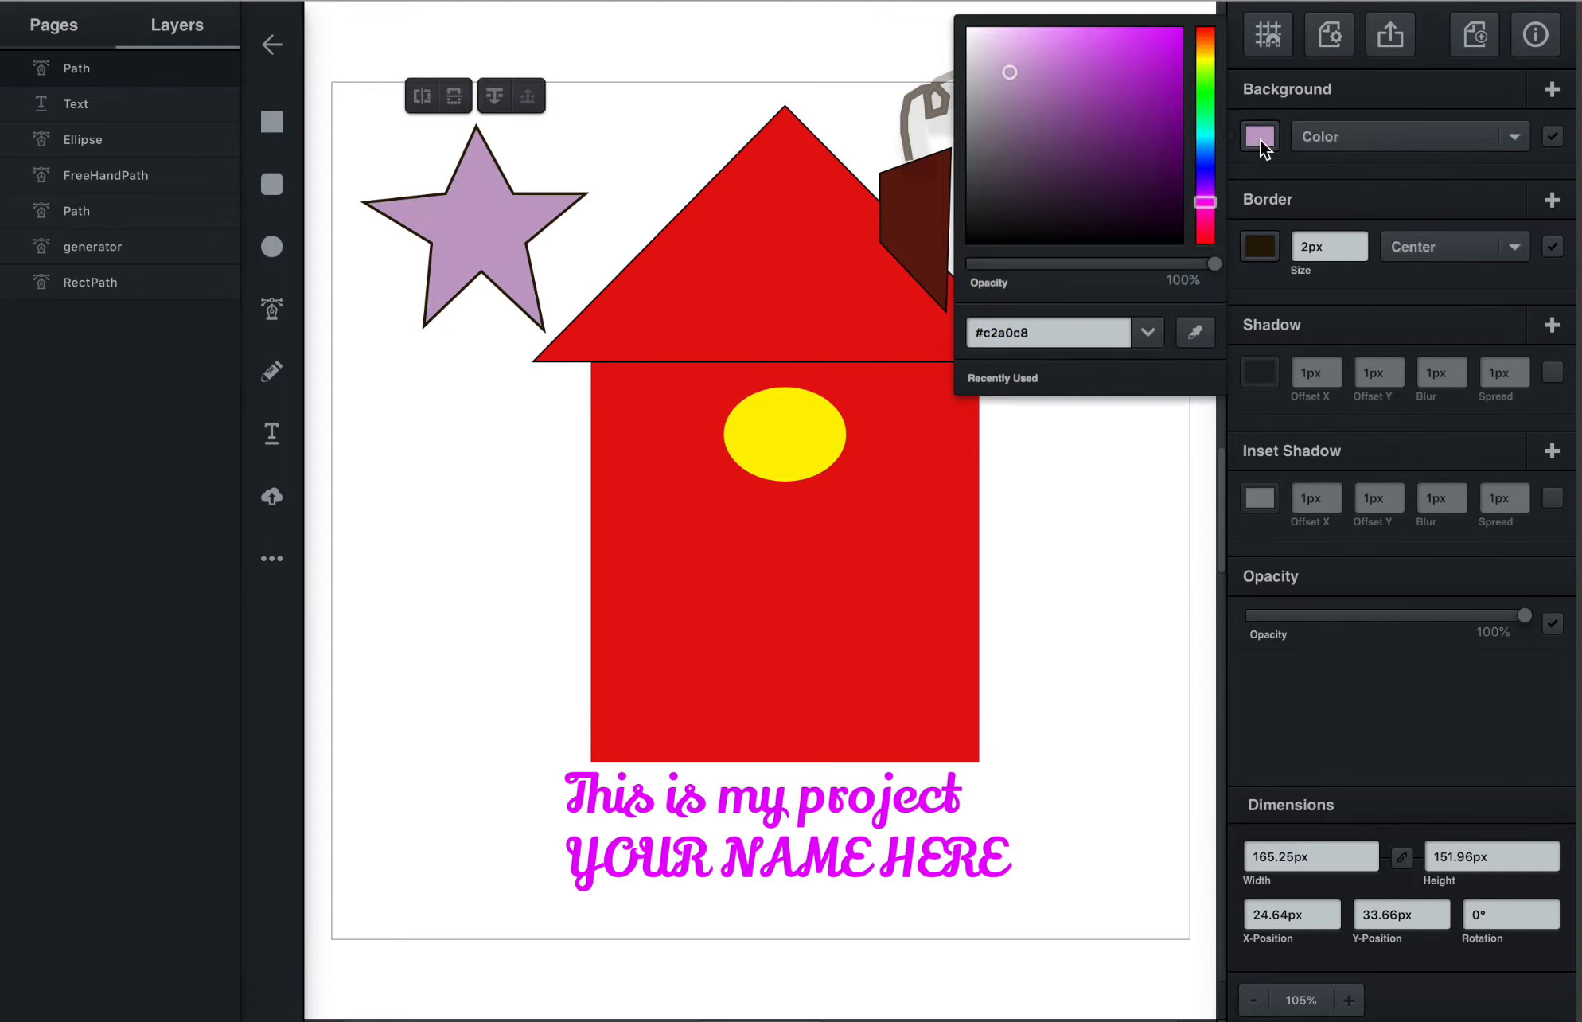
left_click(1207, 68)
left_click_drag(1208, 59, 1183, 23)
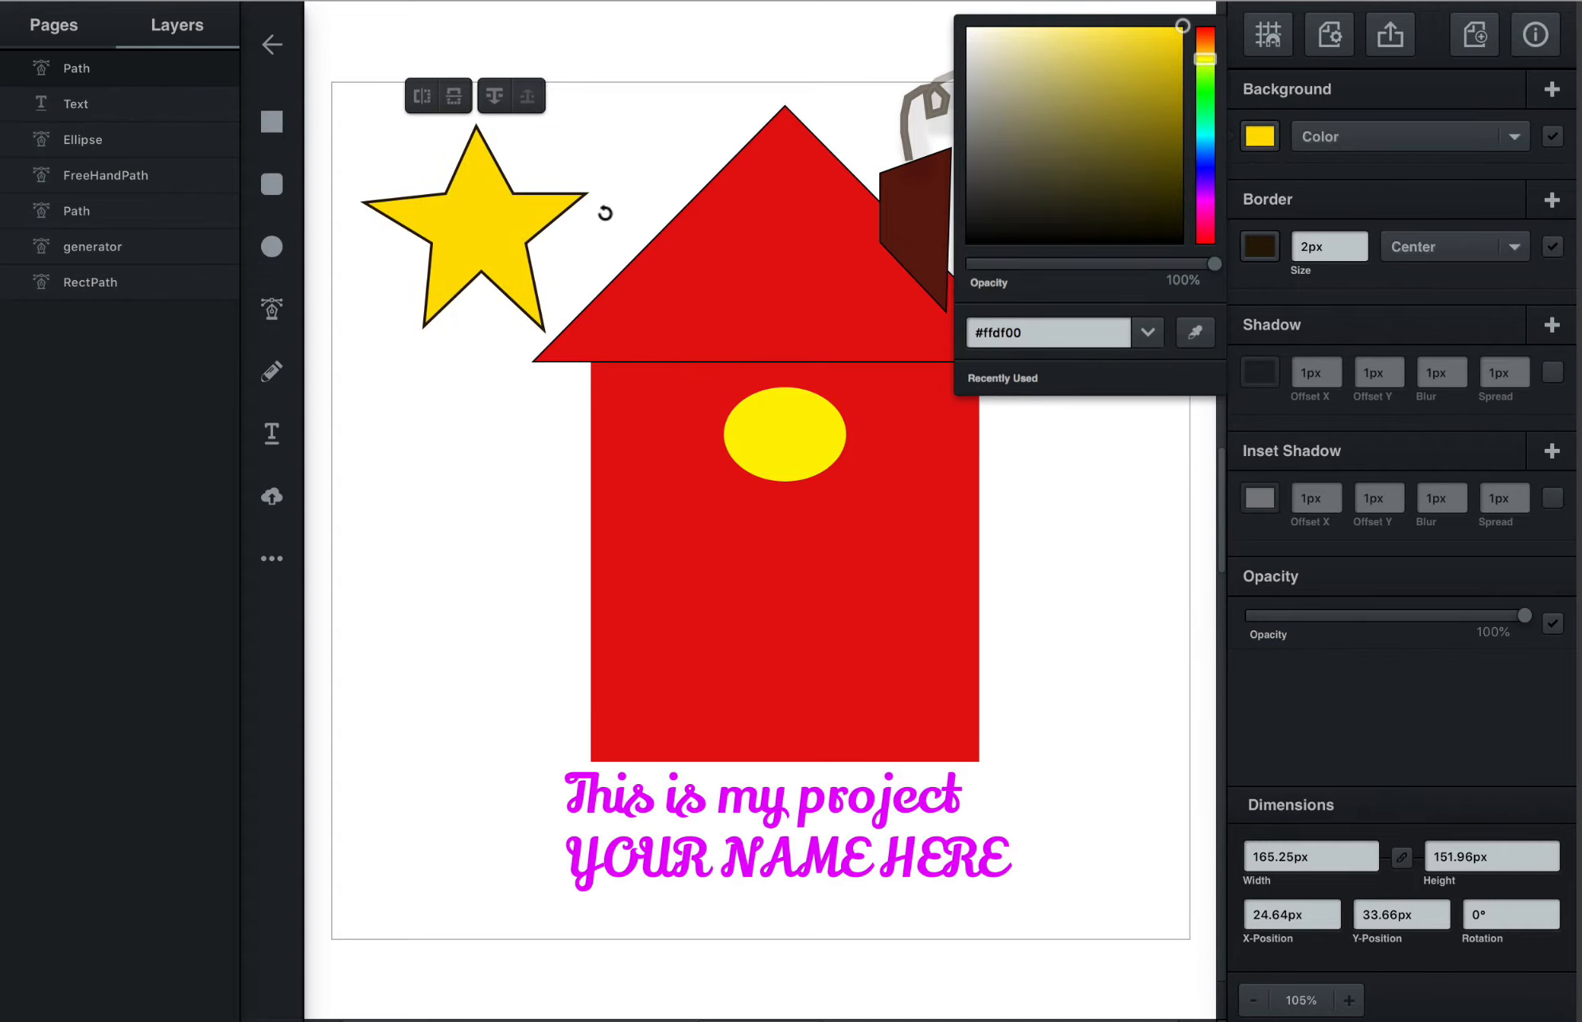
left_click(703, 127)
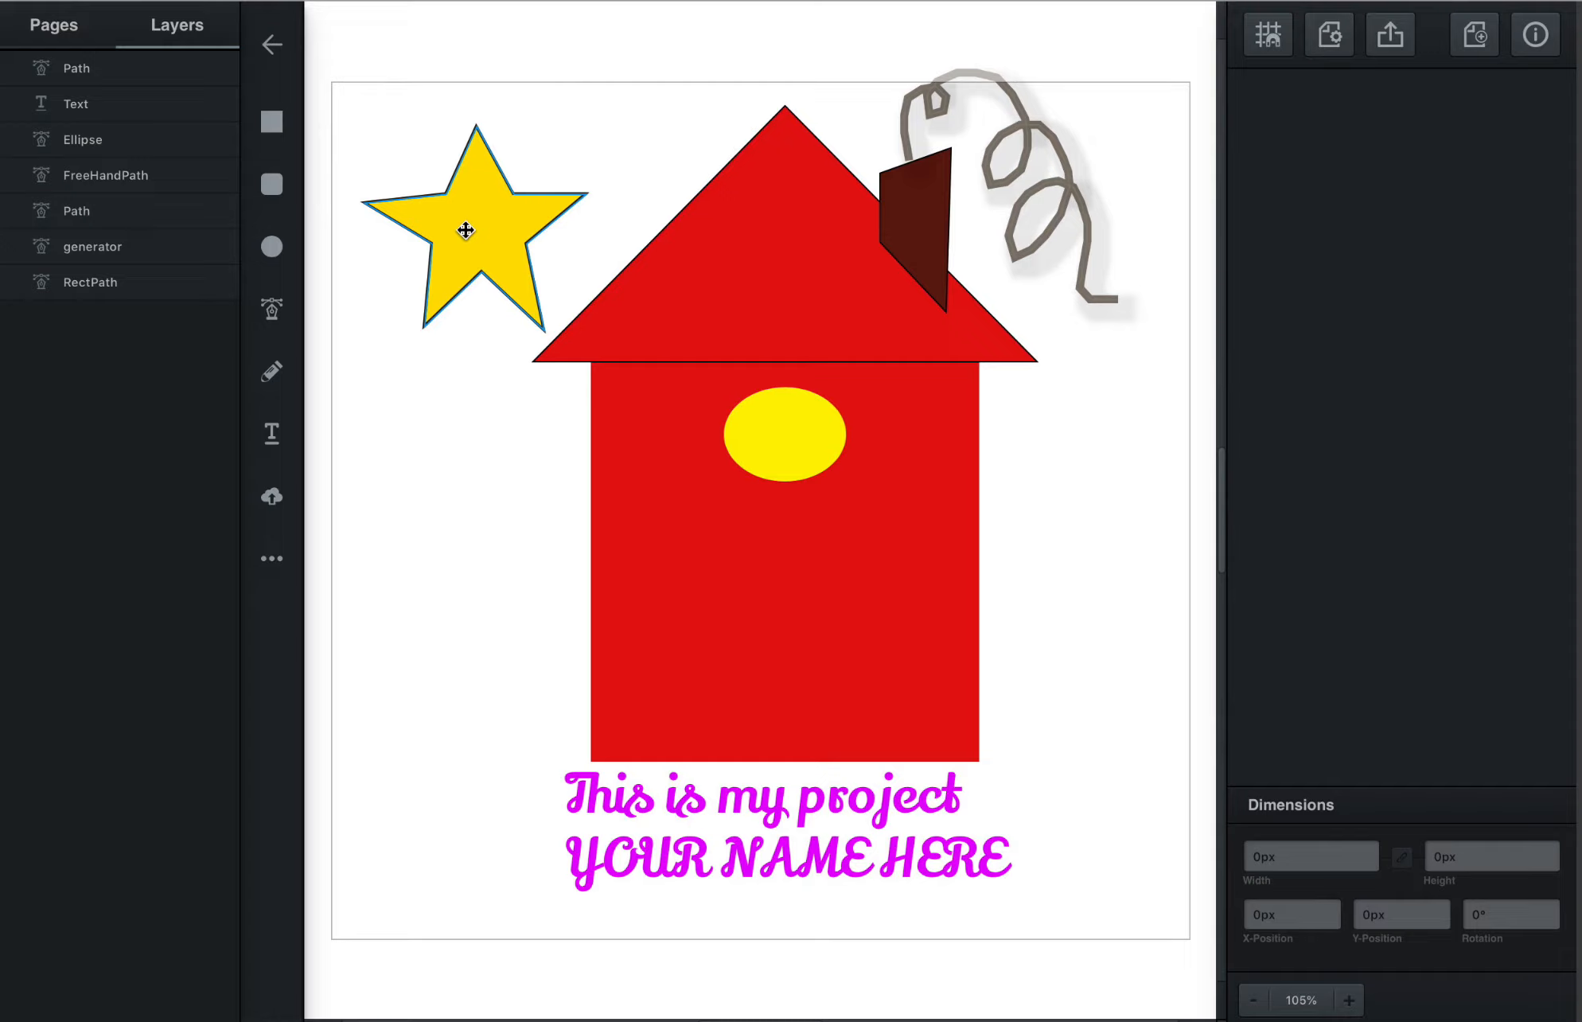
Move the star onto the roof's left corner and send it back behind the house shapes
left_click_drag(466, 230, 557, 358)
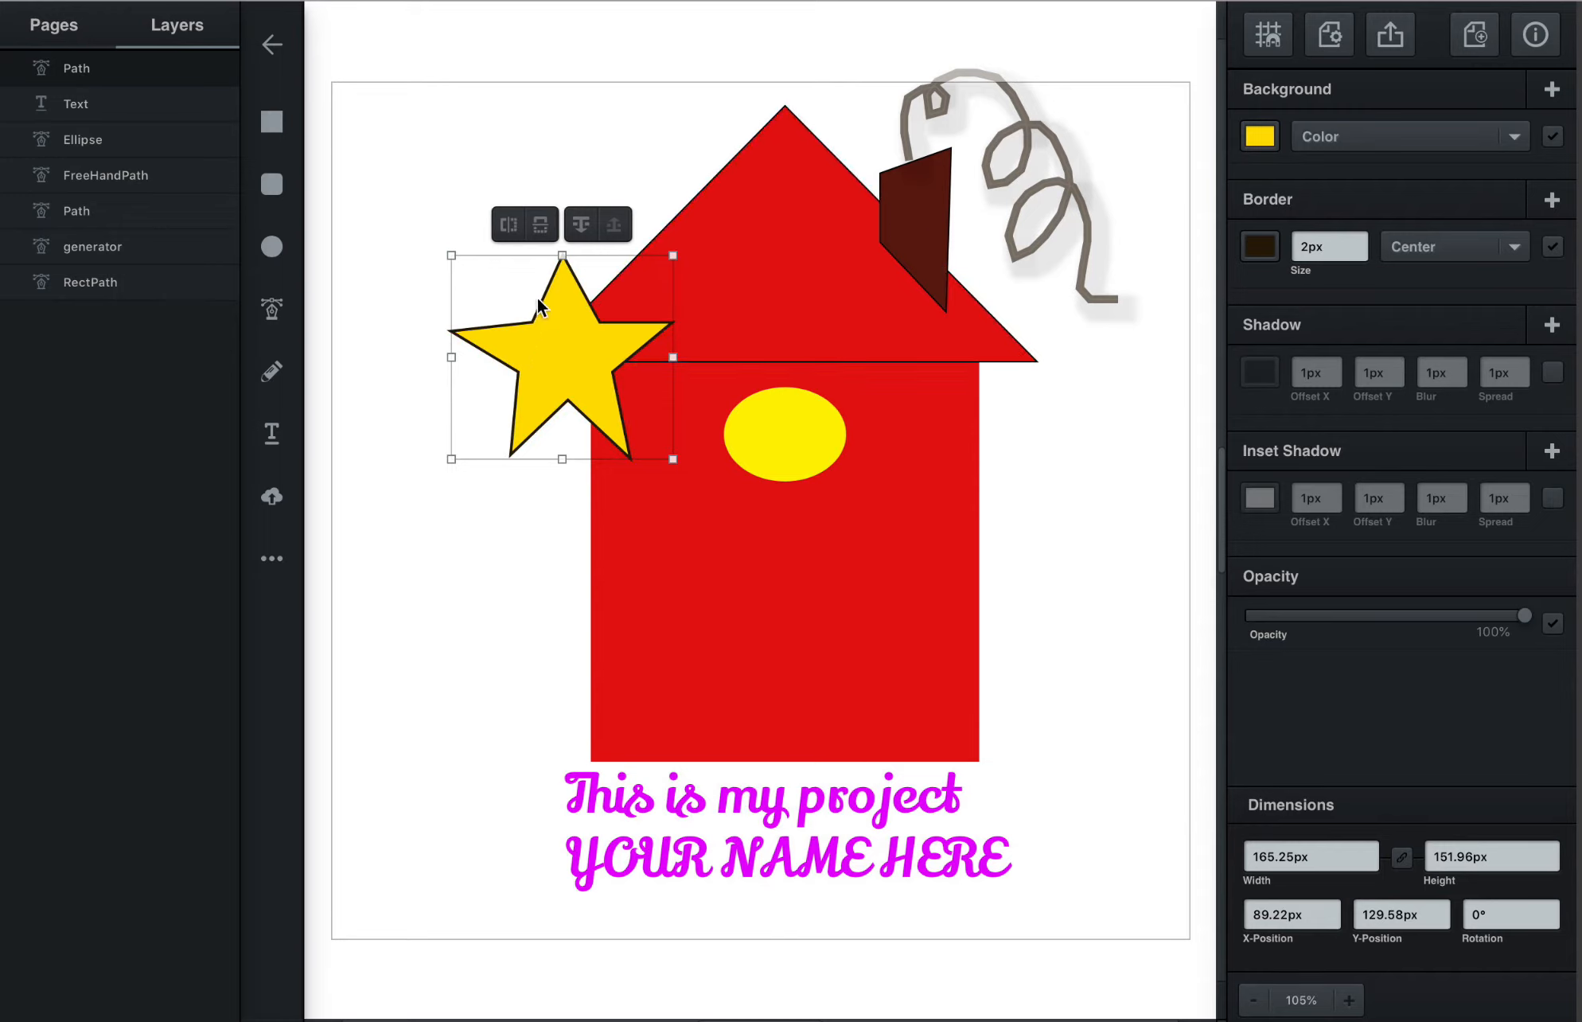
left_click(584, 229)
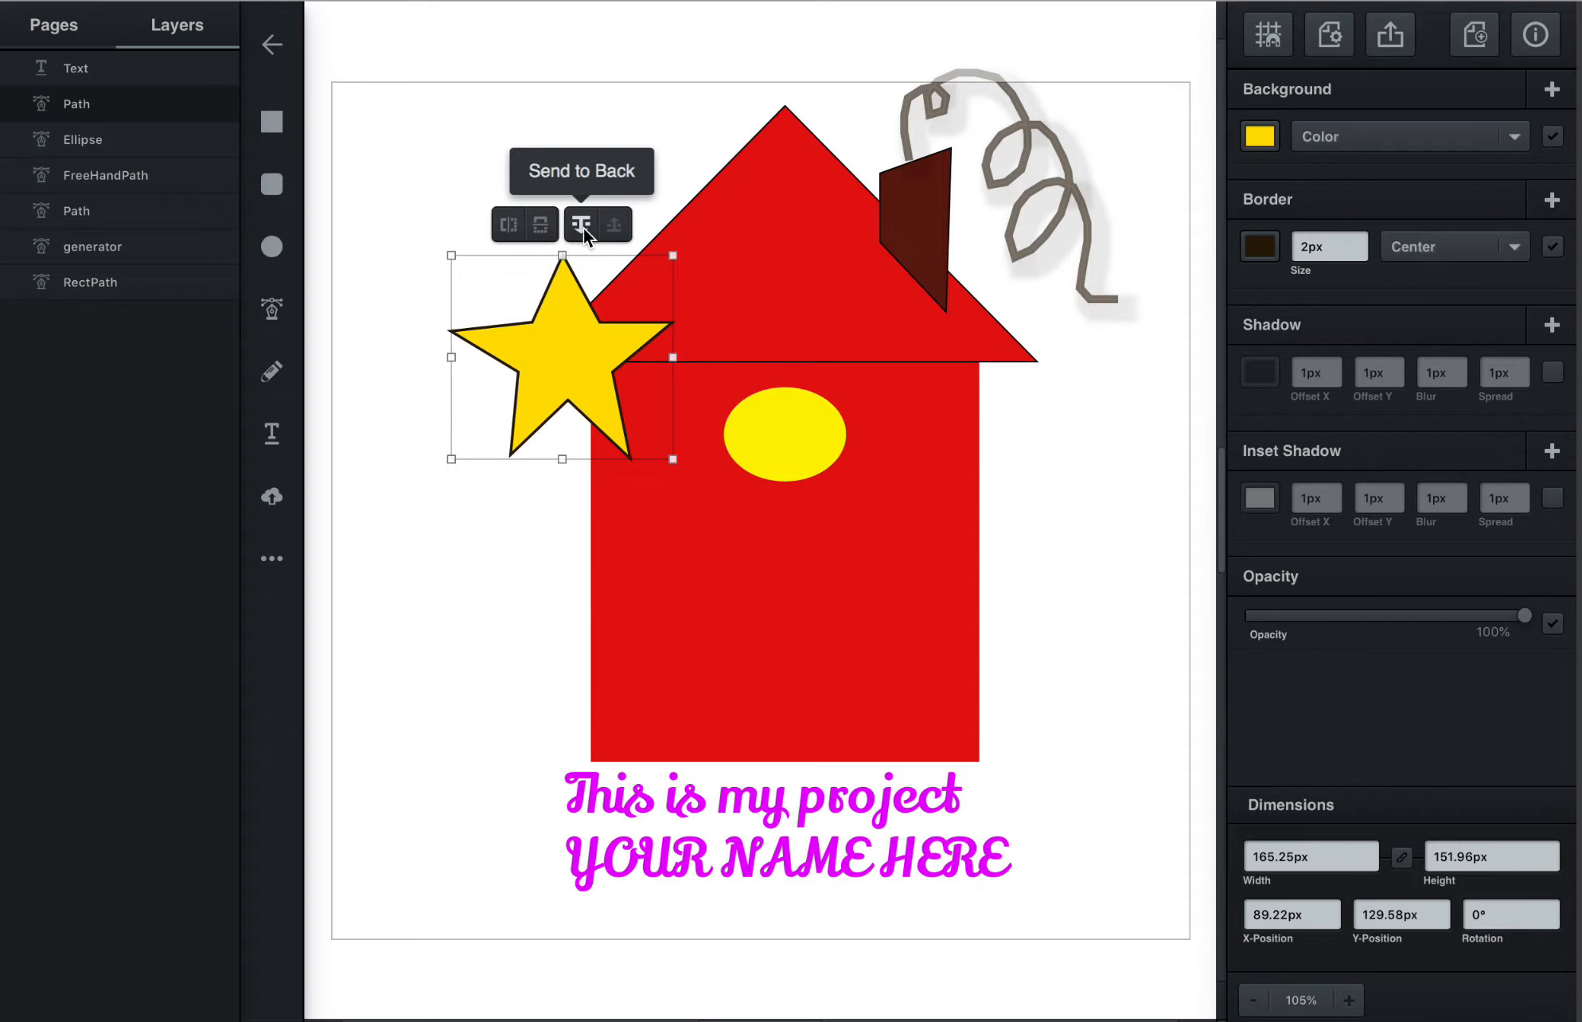
left_click(584, 229)
left_click(584, 229)
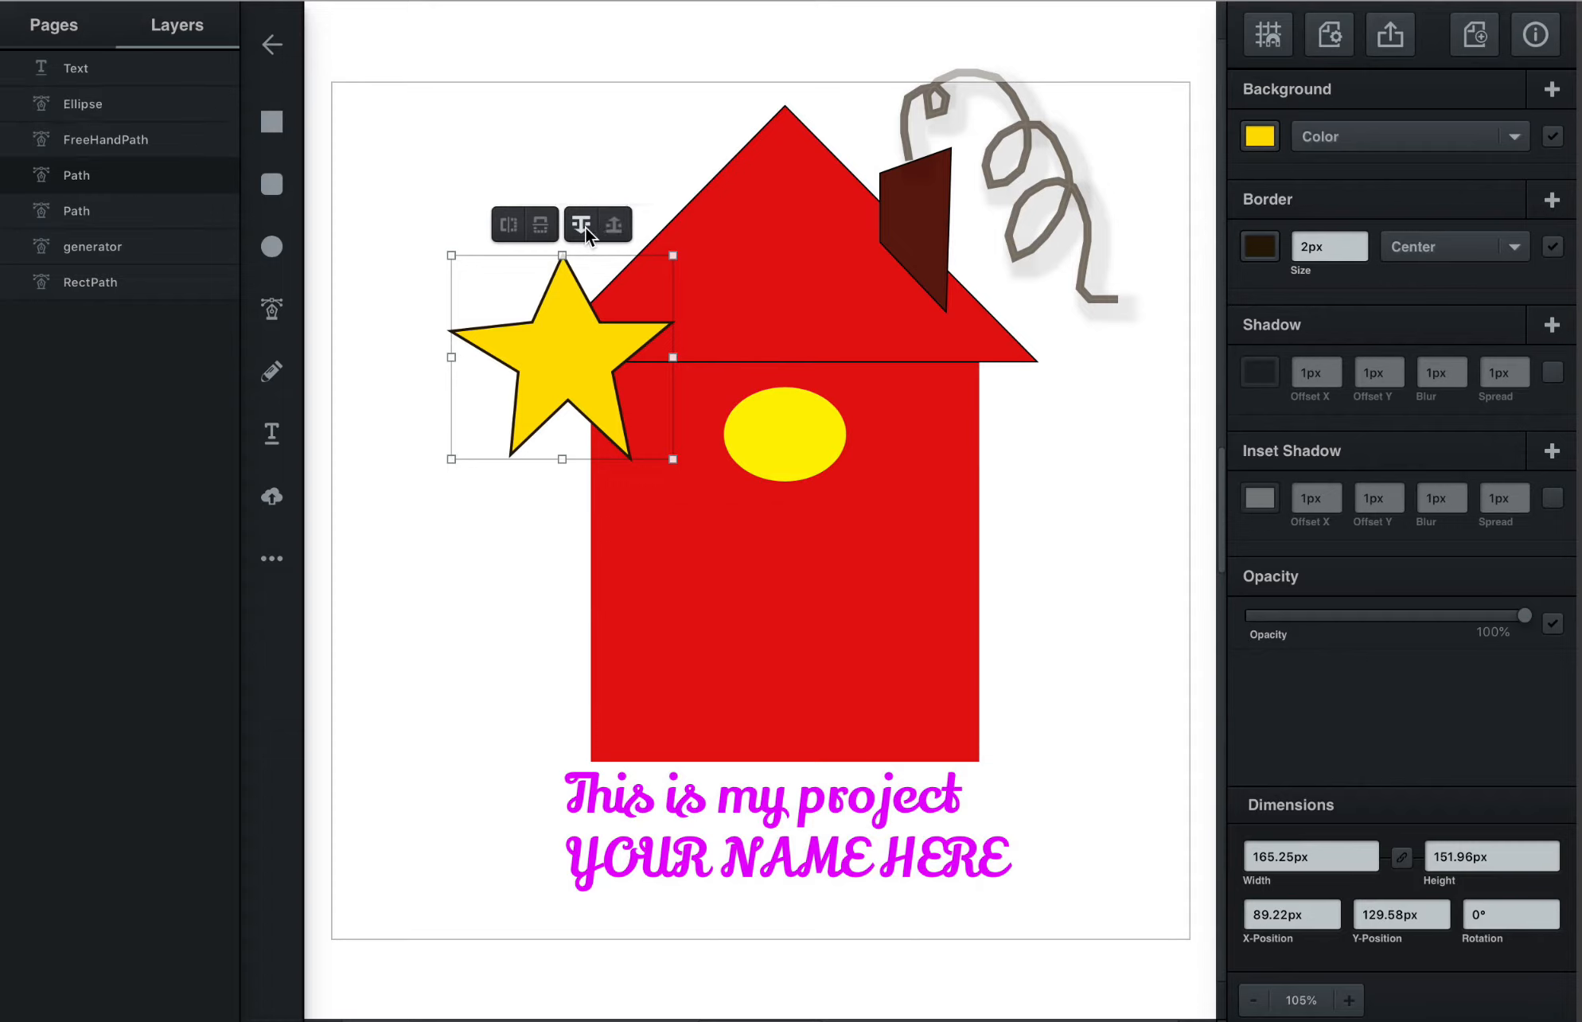
left_click(584, 229)
left_click(584, 230)
left_click(584, 229)
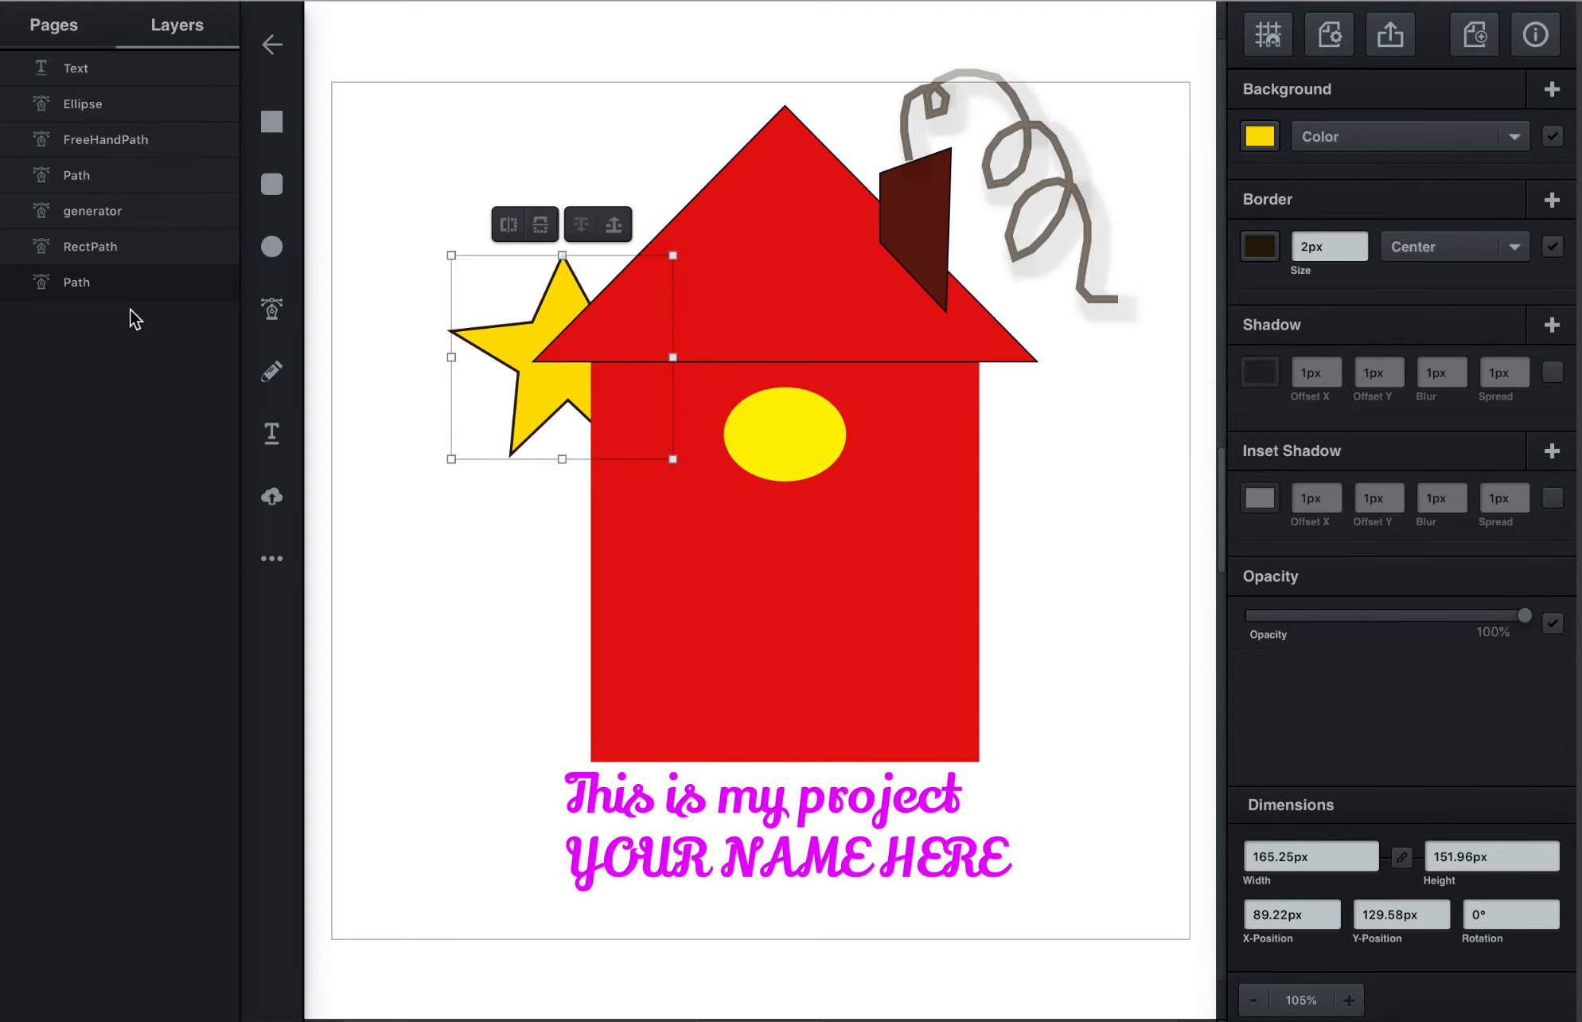
Change the star's place in the layer order, and send it to the back behind the house again
mouse_move(94, 288)
left_mouse_down()
mouse_move(103, 169)
mouse_move(99, 251)
mouse_move(145, 285)
left_mouse_up()
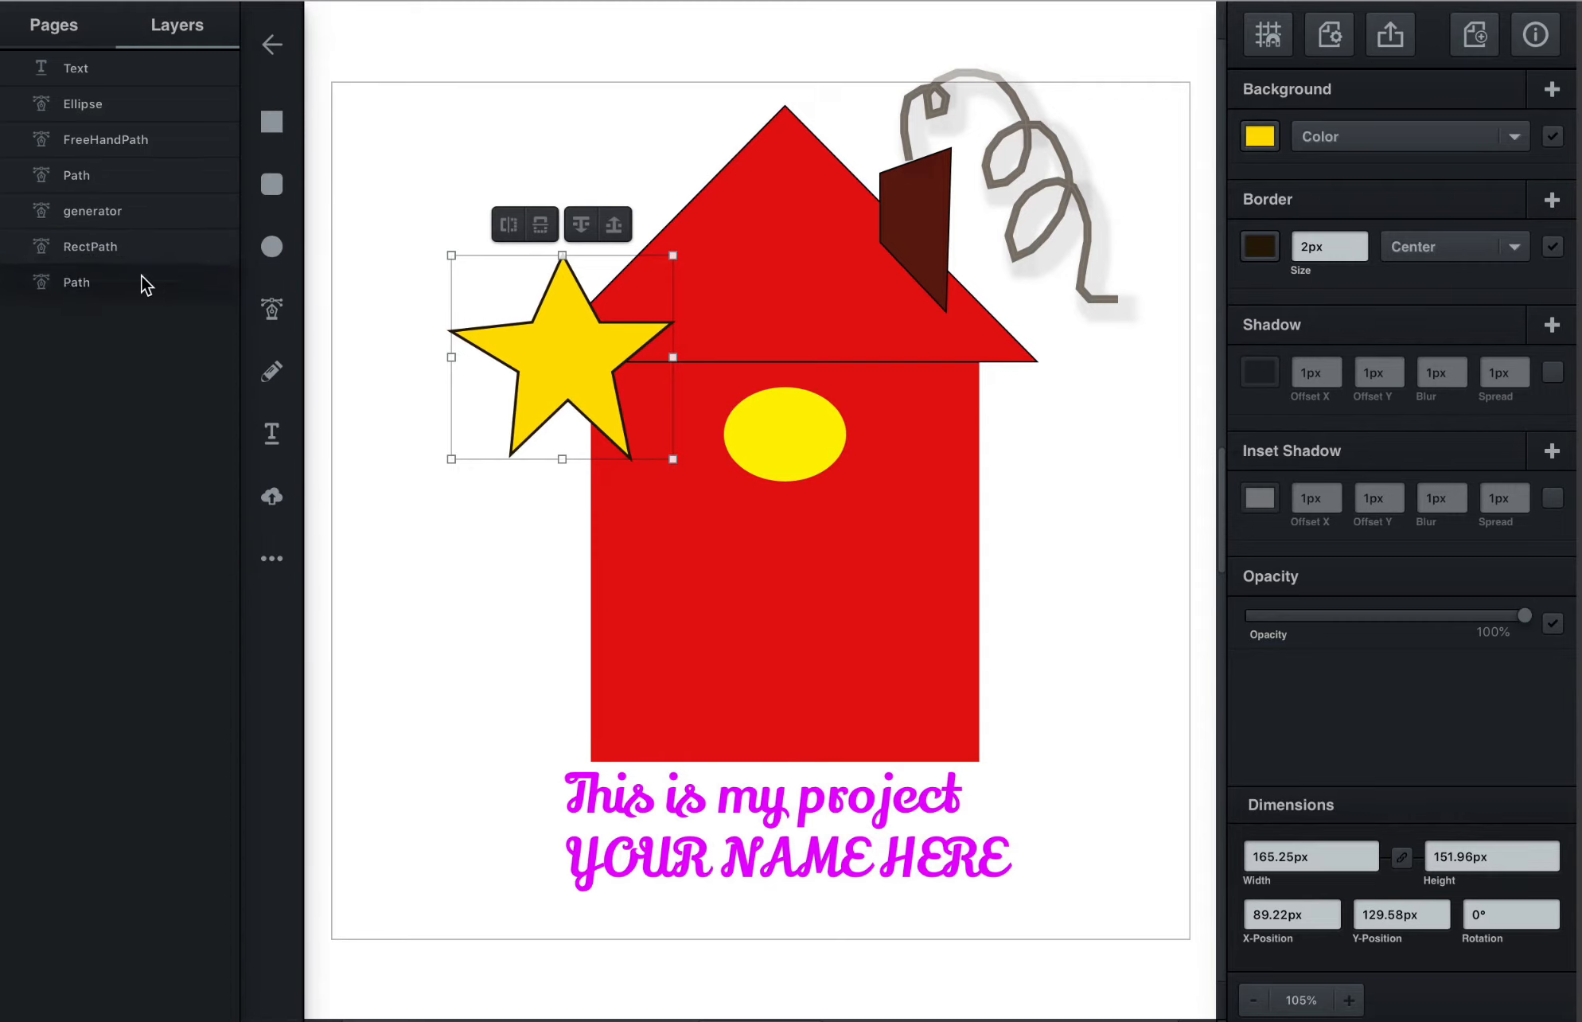
left_click(520, 555)
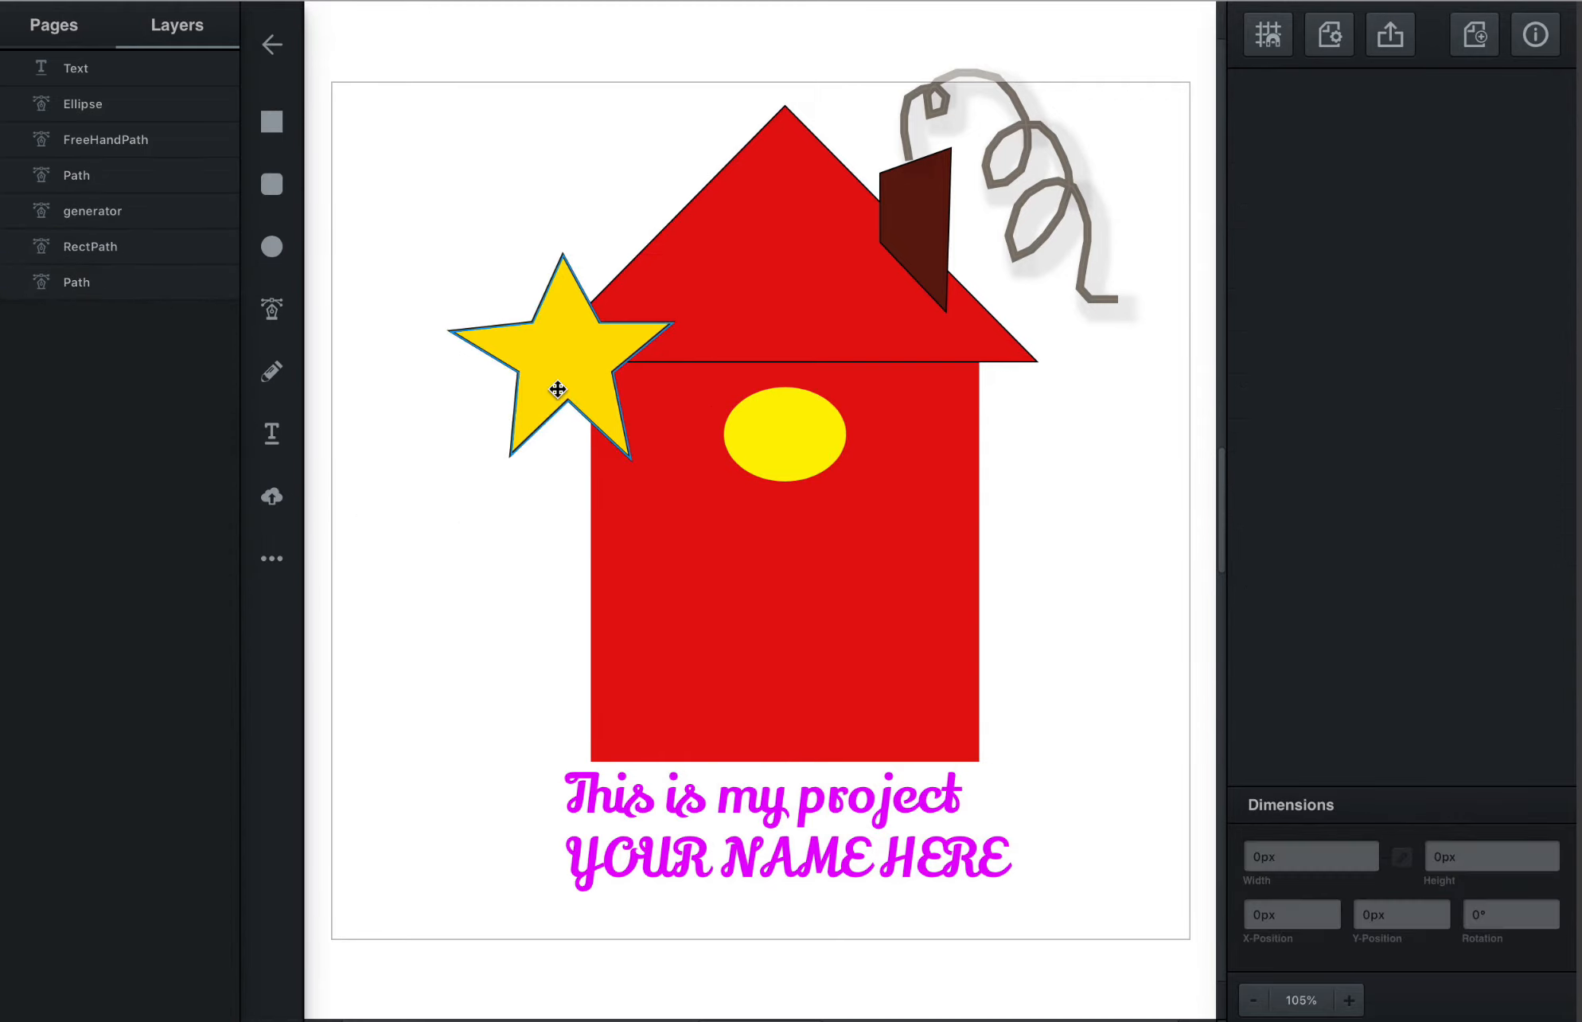
left_click(558, 390)
left_click(580, 223)
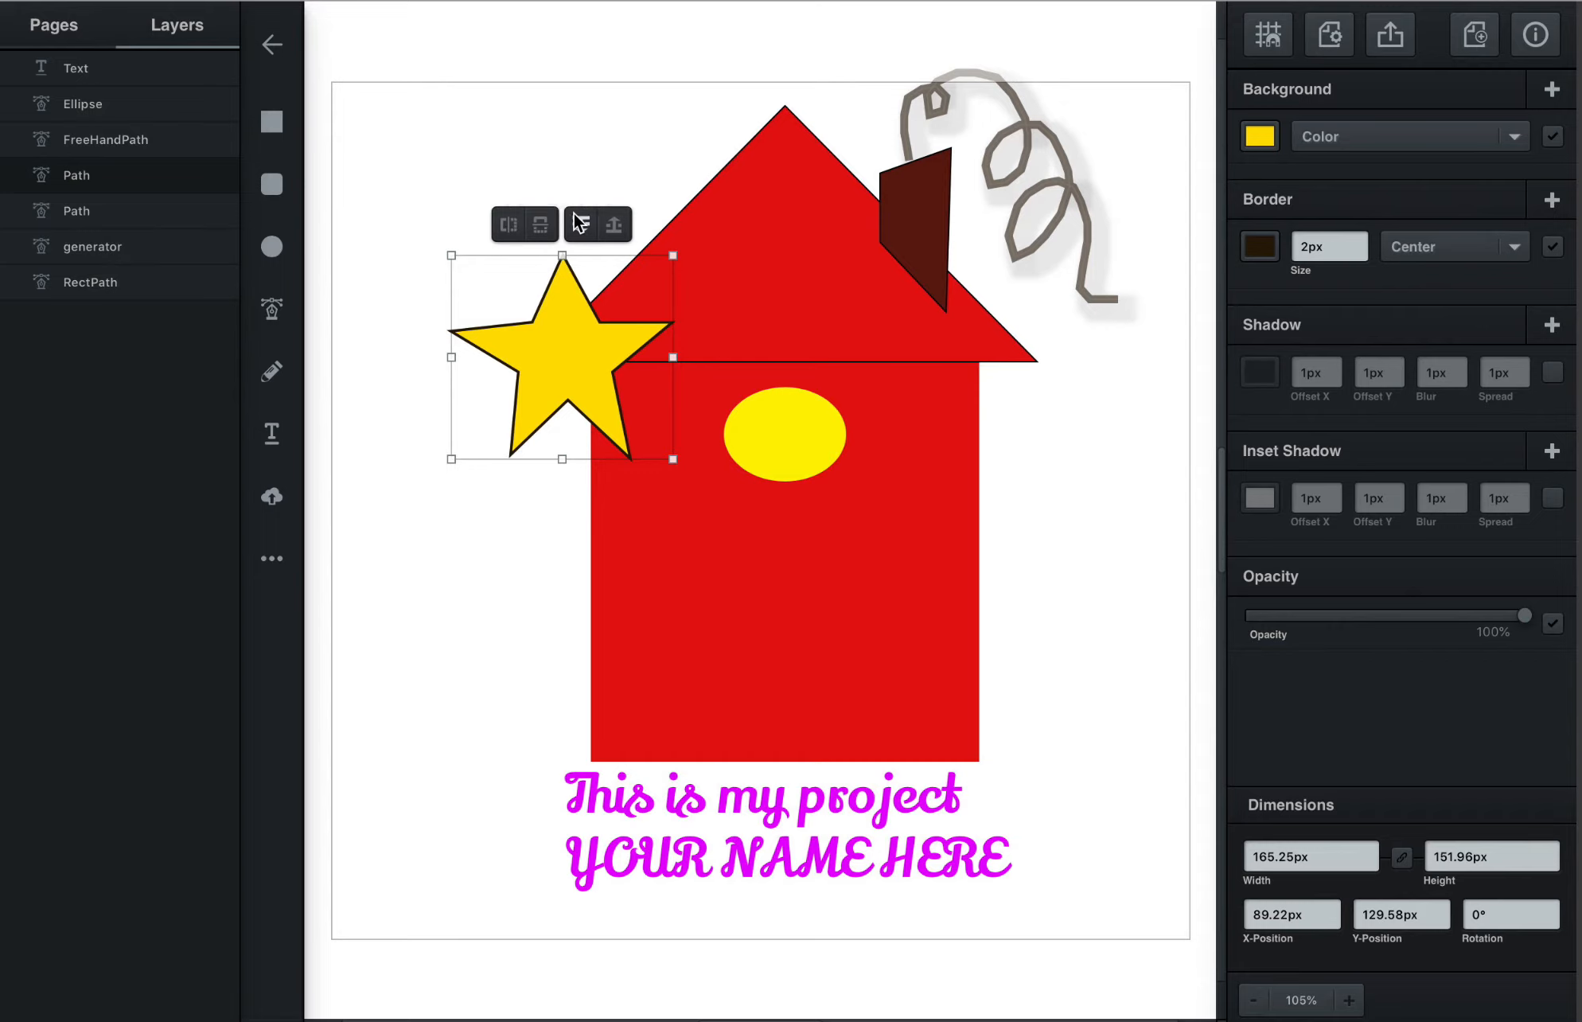
left_click(580, 223)
left_click(580, 224)
left_click(580, 224)
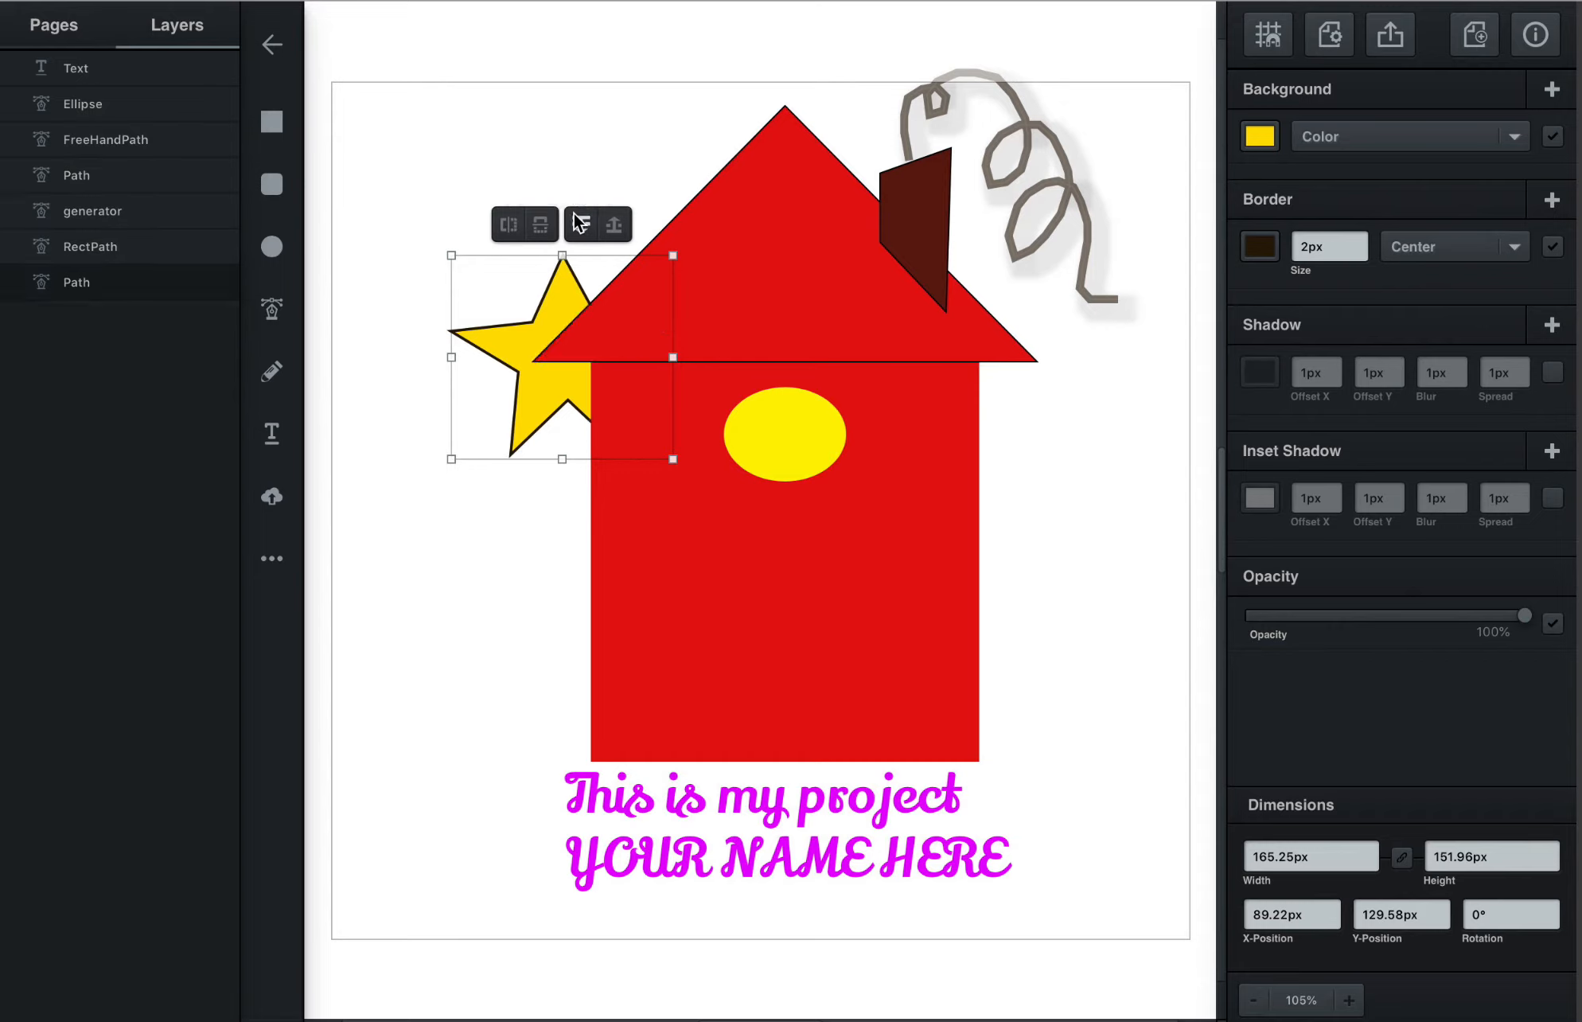
left_click(563, 135)
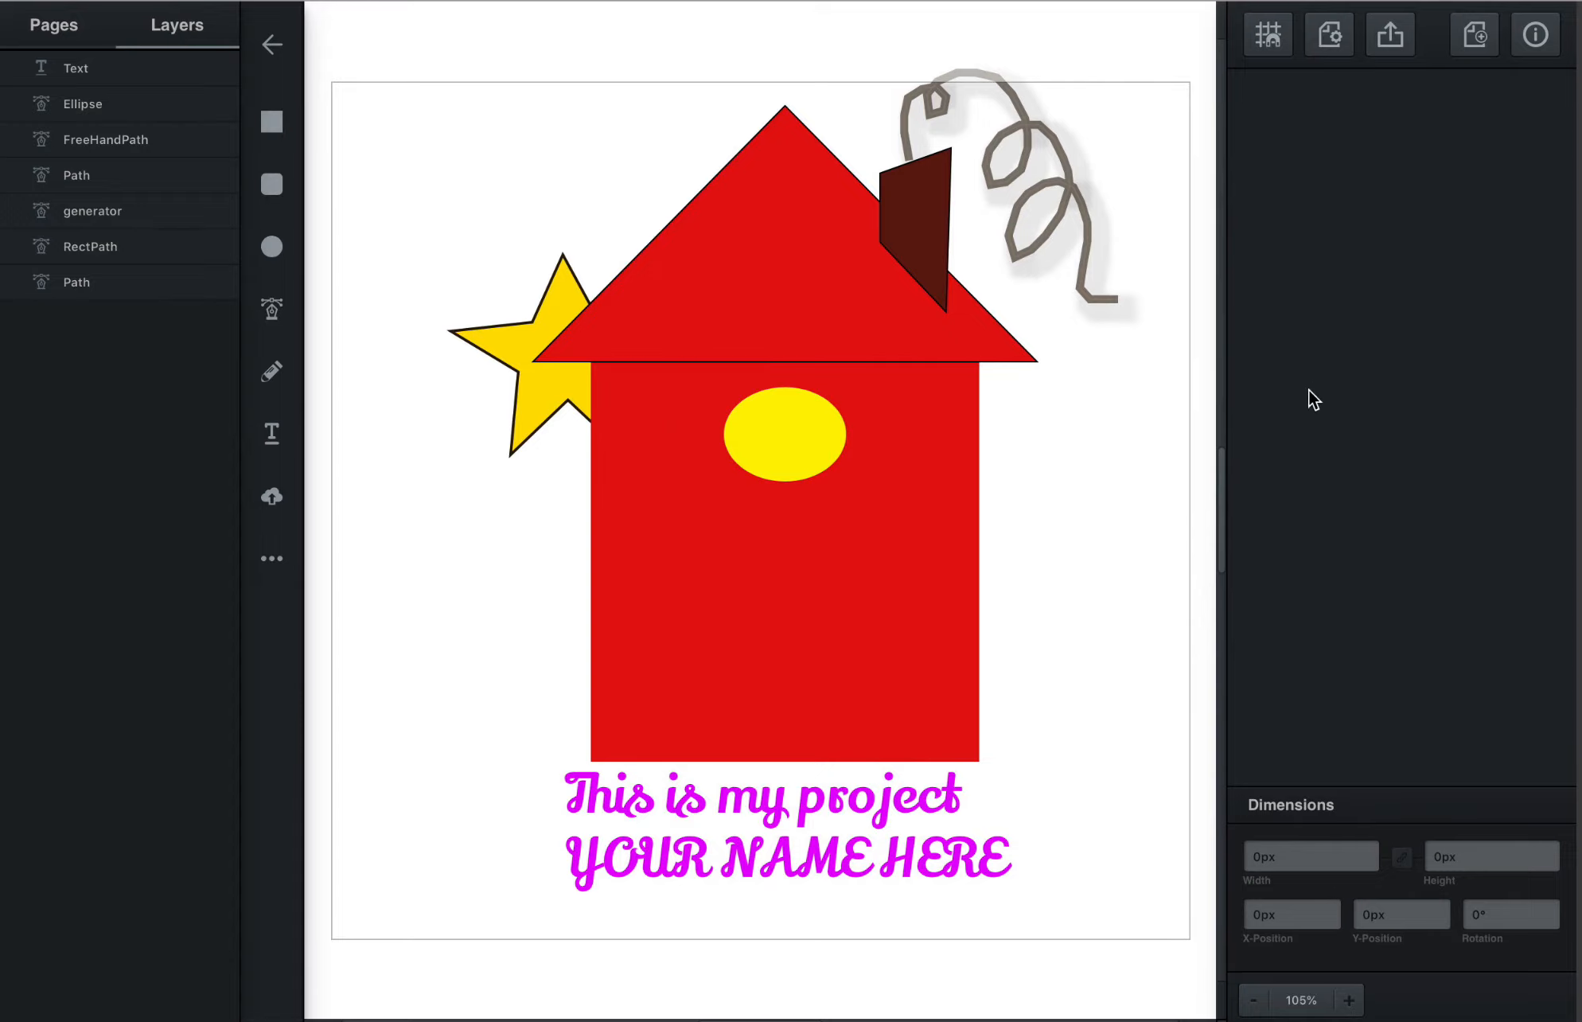
Check the drawing in the export preview and return to the canvas
left_click(1390, 35)
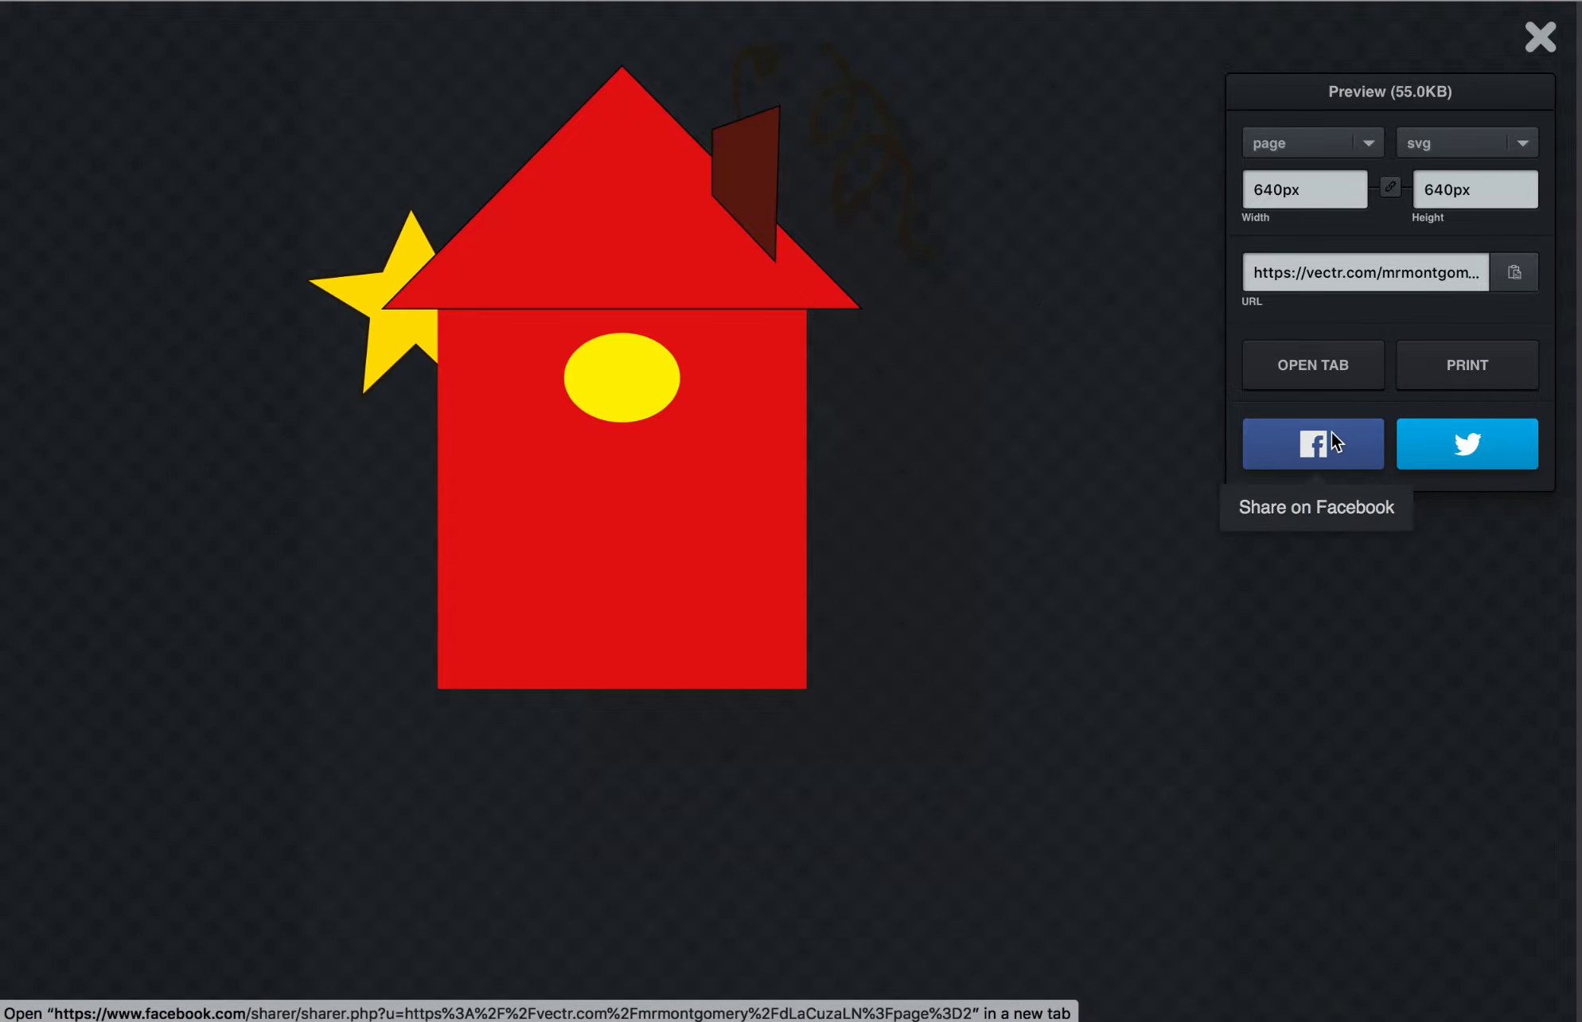
left_click(1540, 37)
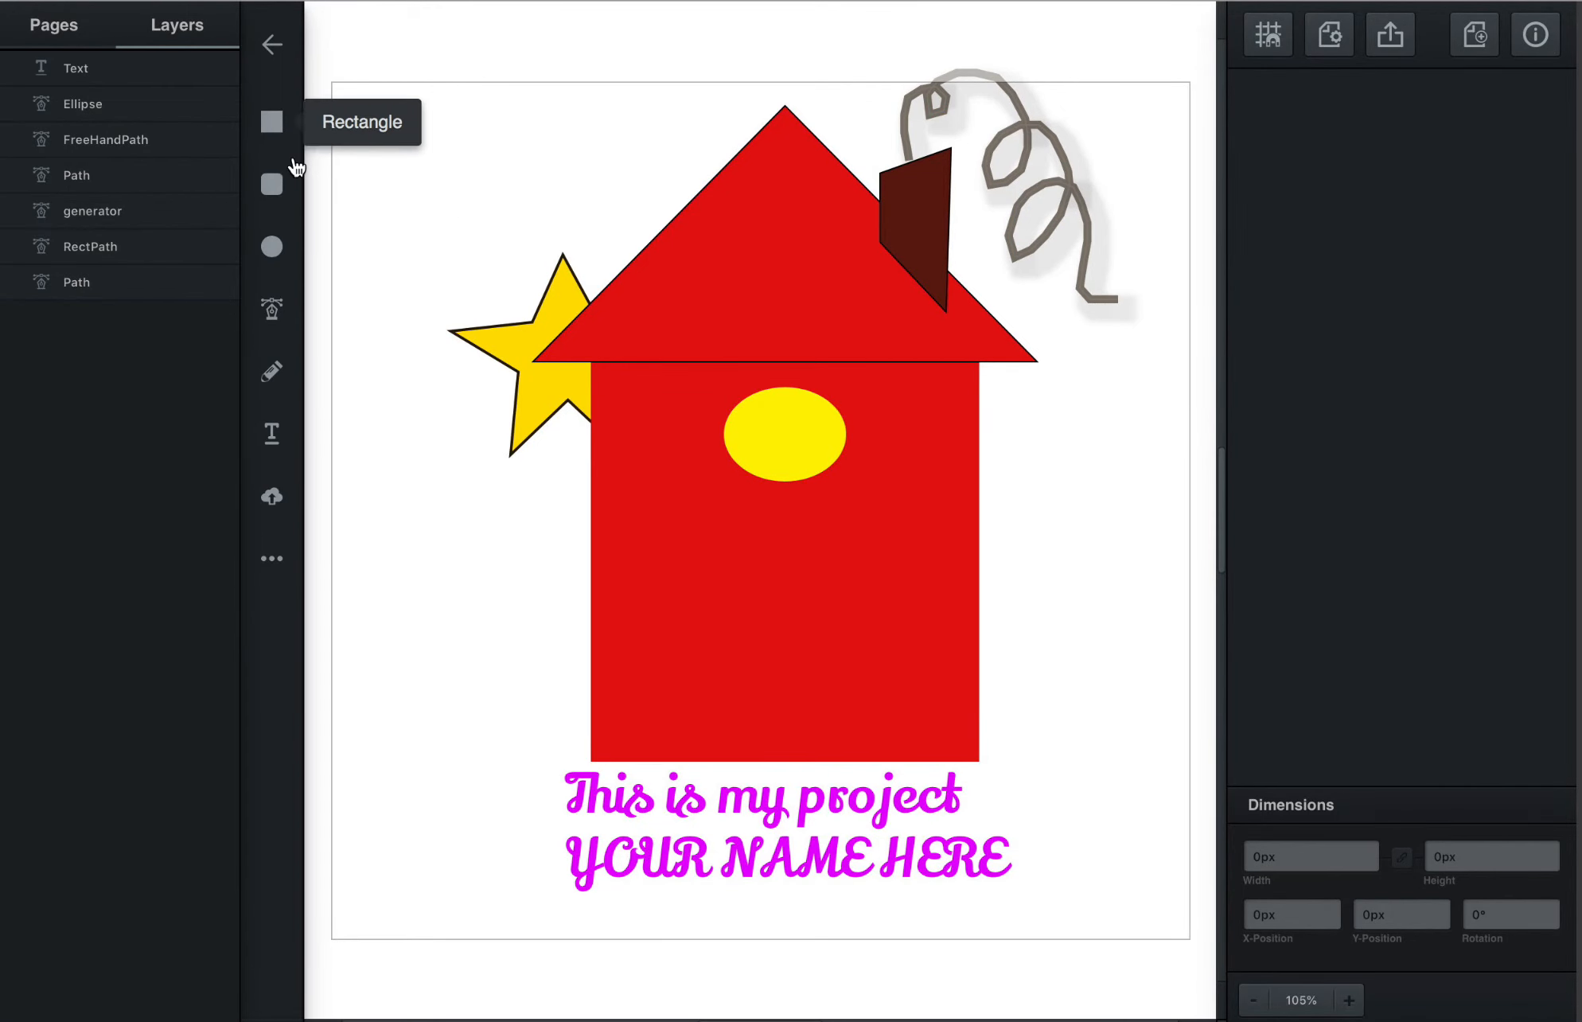
Draw a rectangle about 640 × 638 px covering the whole page and fill it with white (#ffffff)
left_click(266, 128)
left_click_drag(332, 83, 1187, 937)
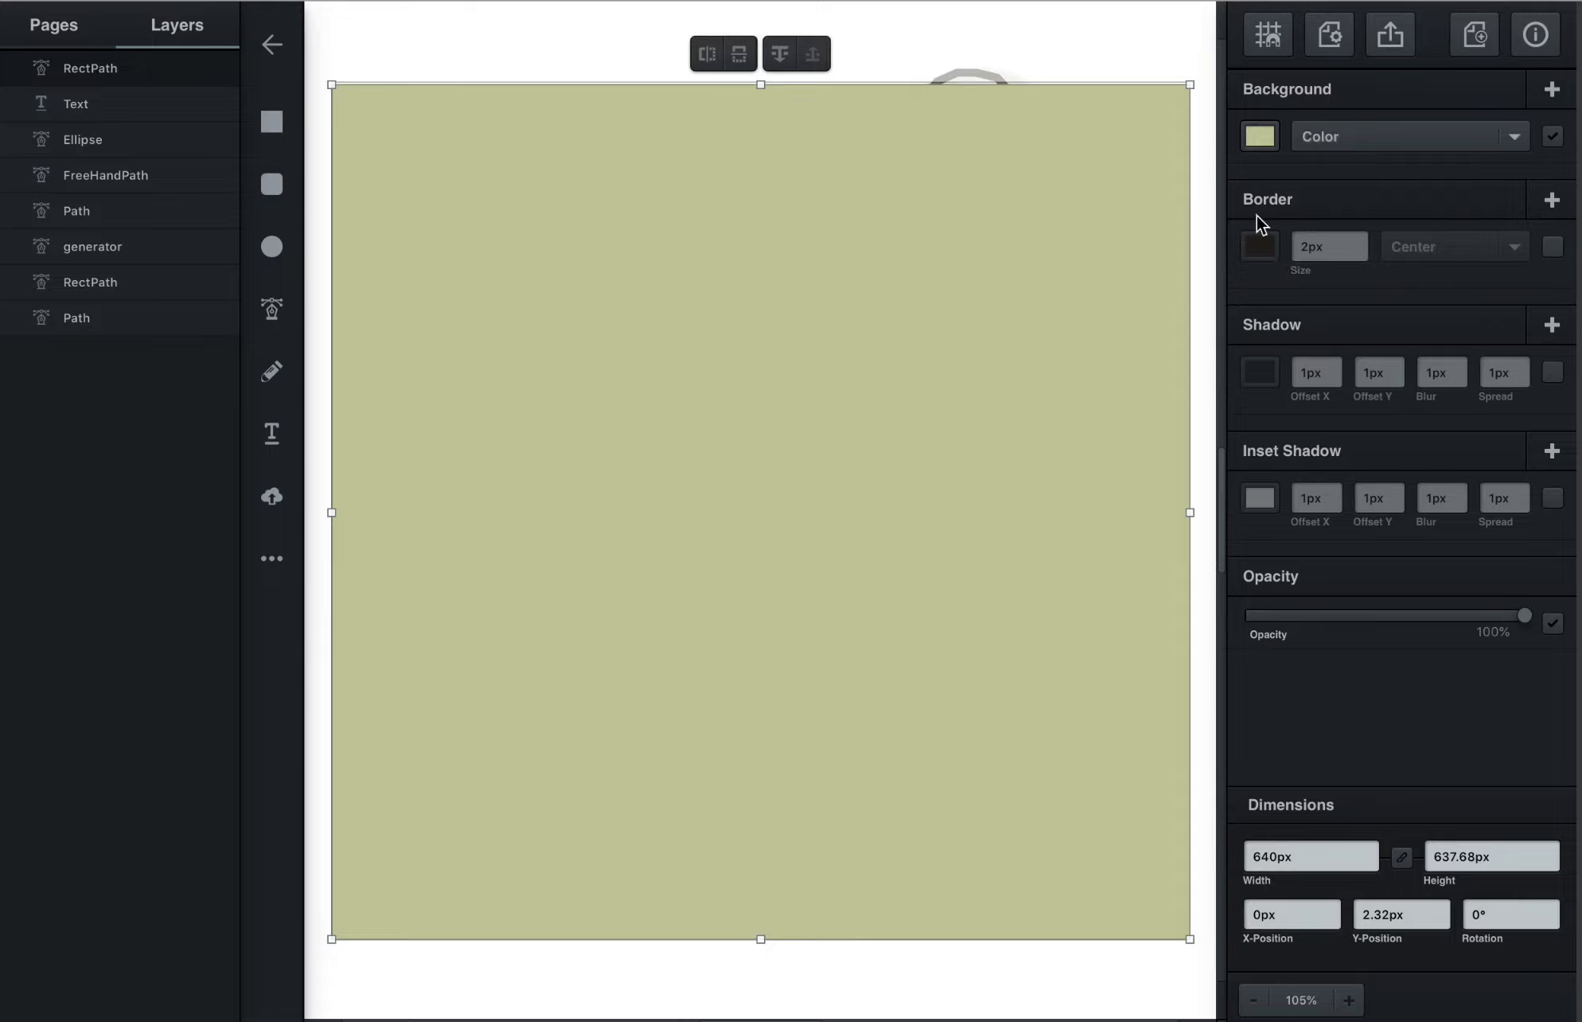
left_click(1260, 136)
left_click_drag(978, 40, 964, 20)
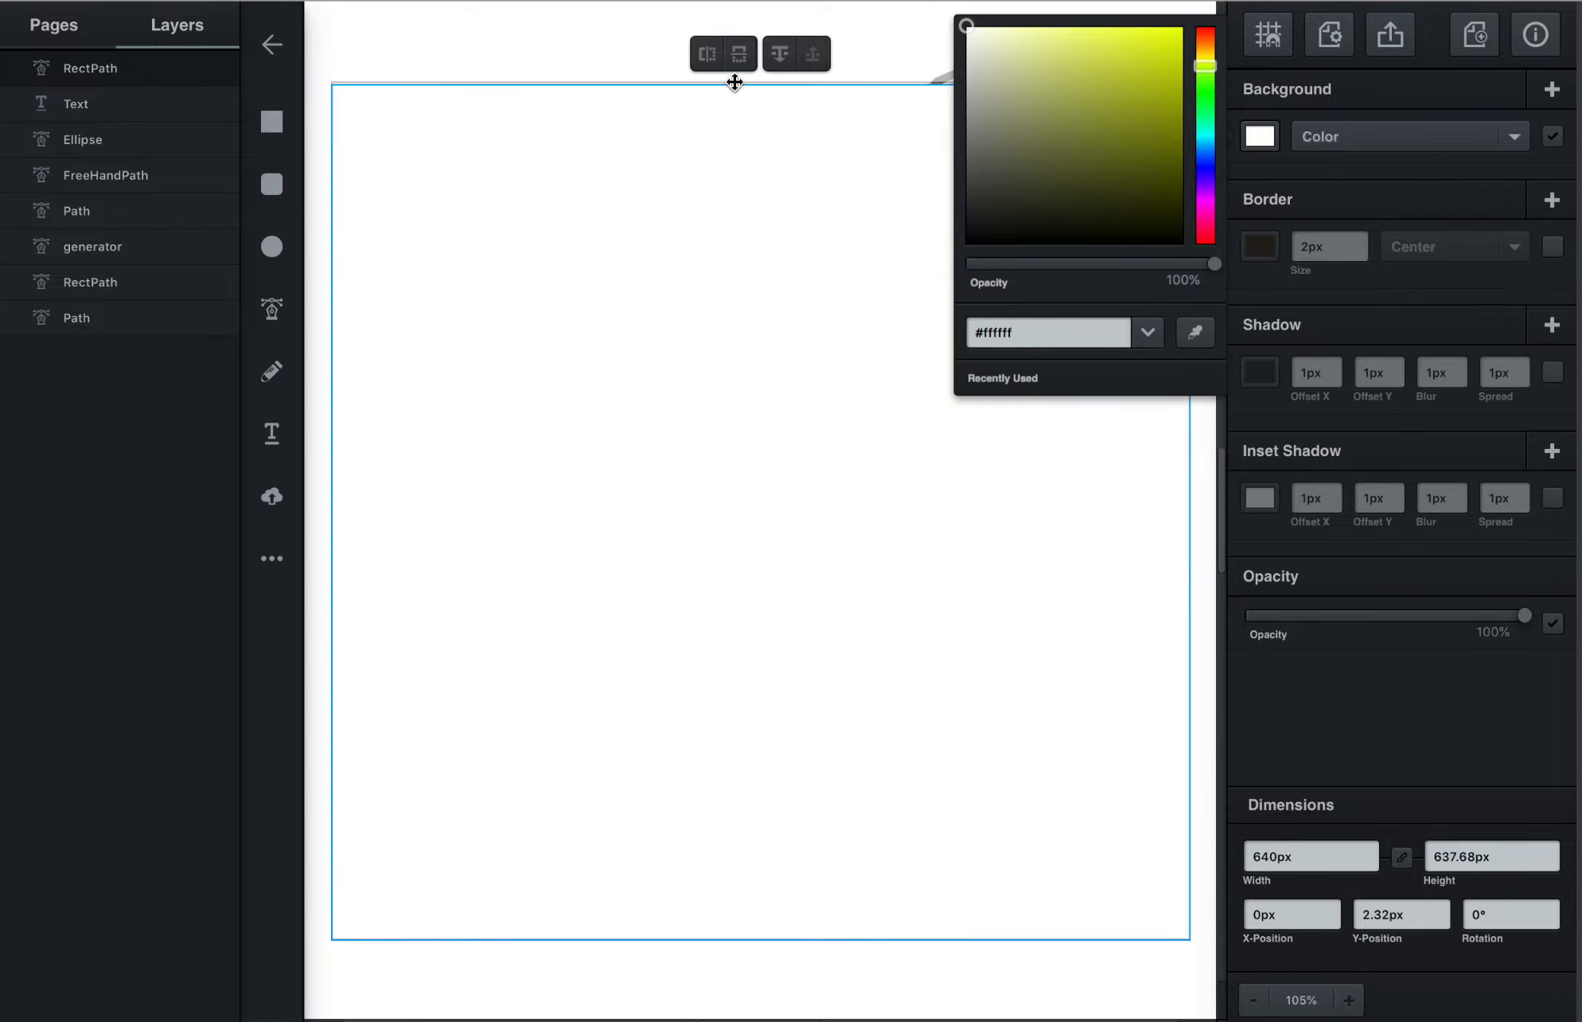
left_click(589, 79)
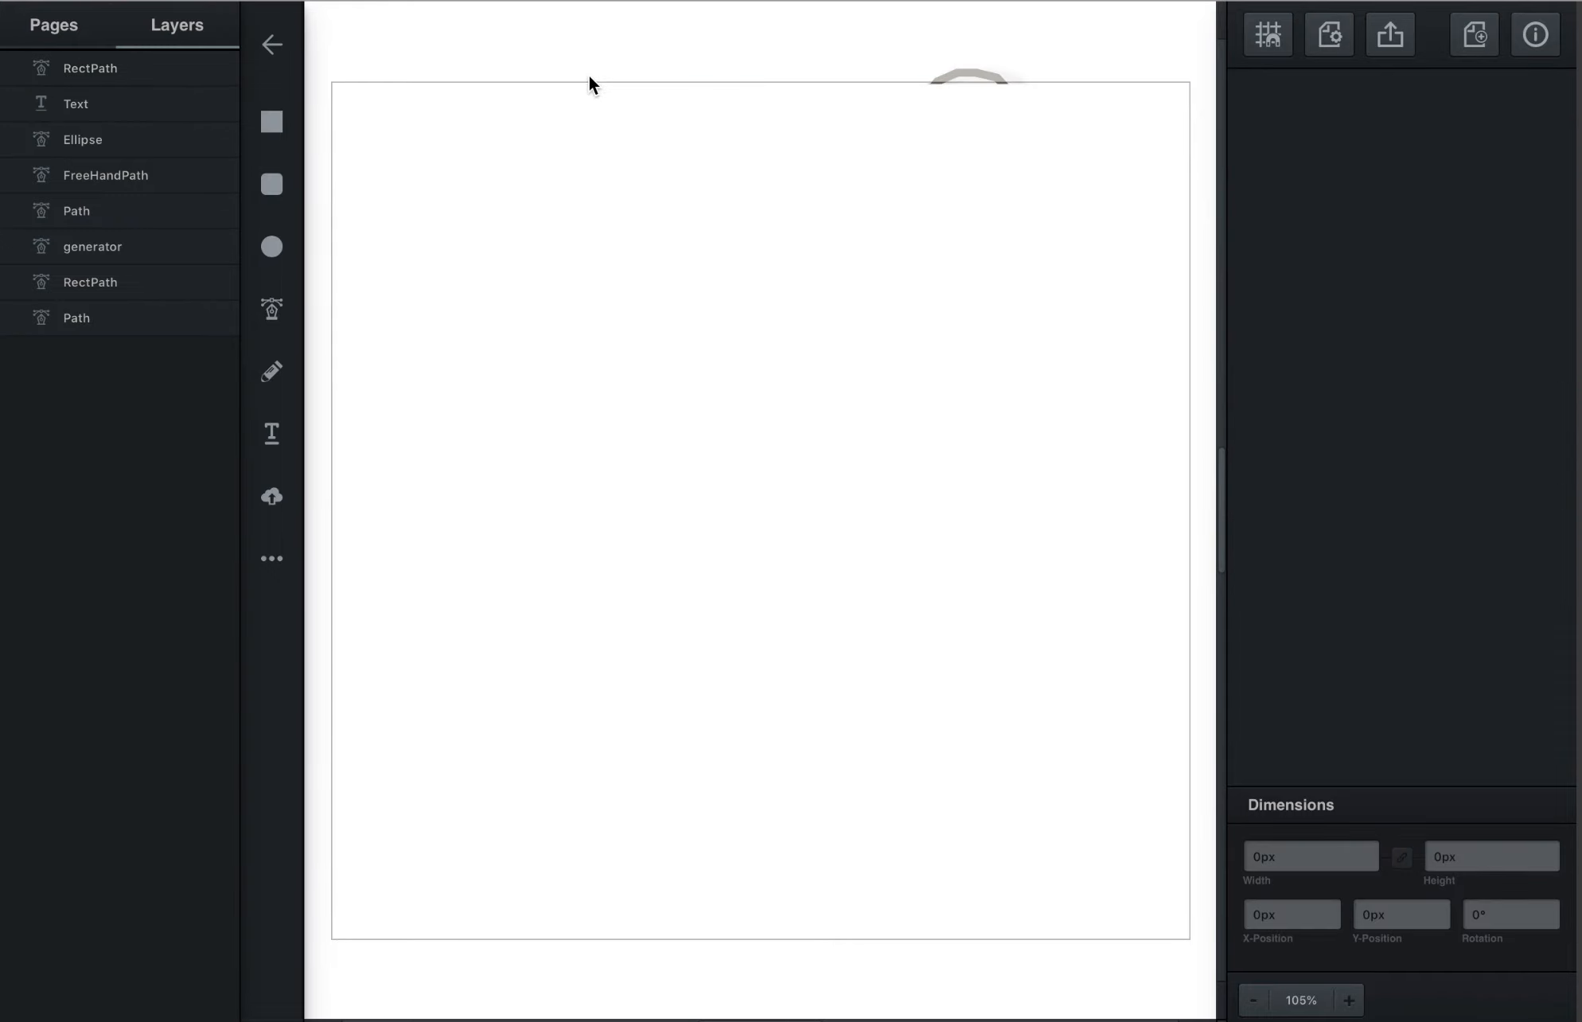
Send the white page-sized rectangle behind all other objects as the background
left_click(353, 166)
left_click(768, 57)
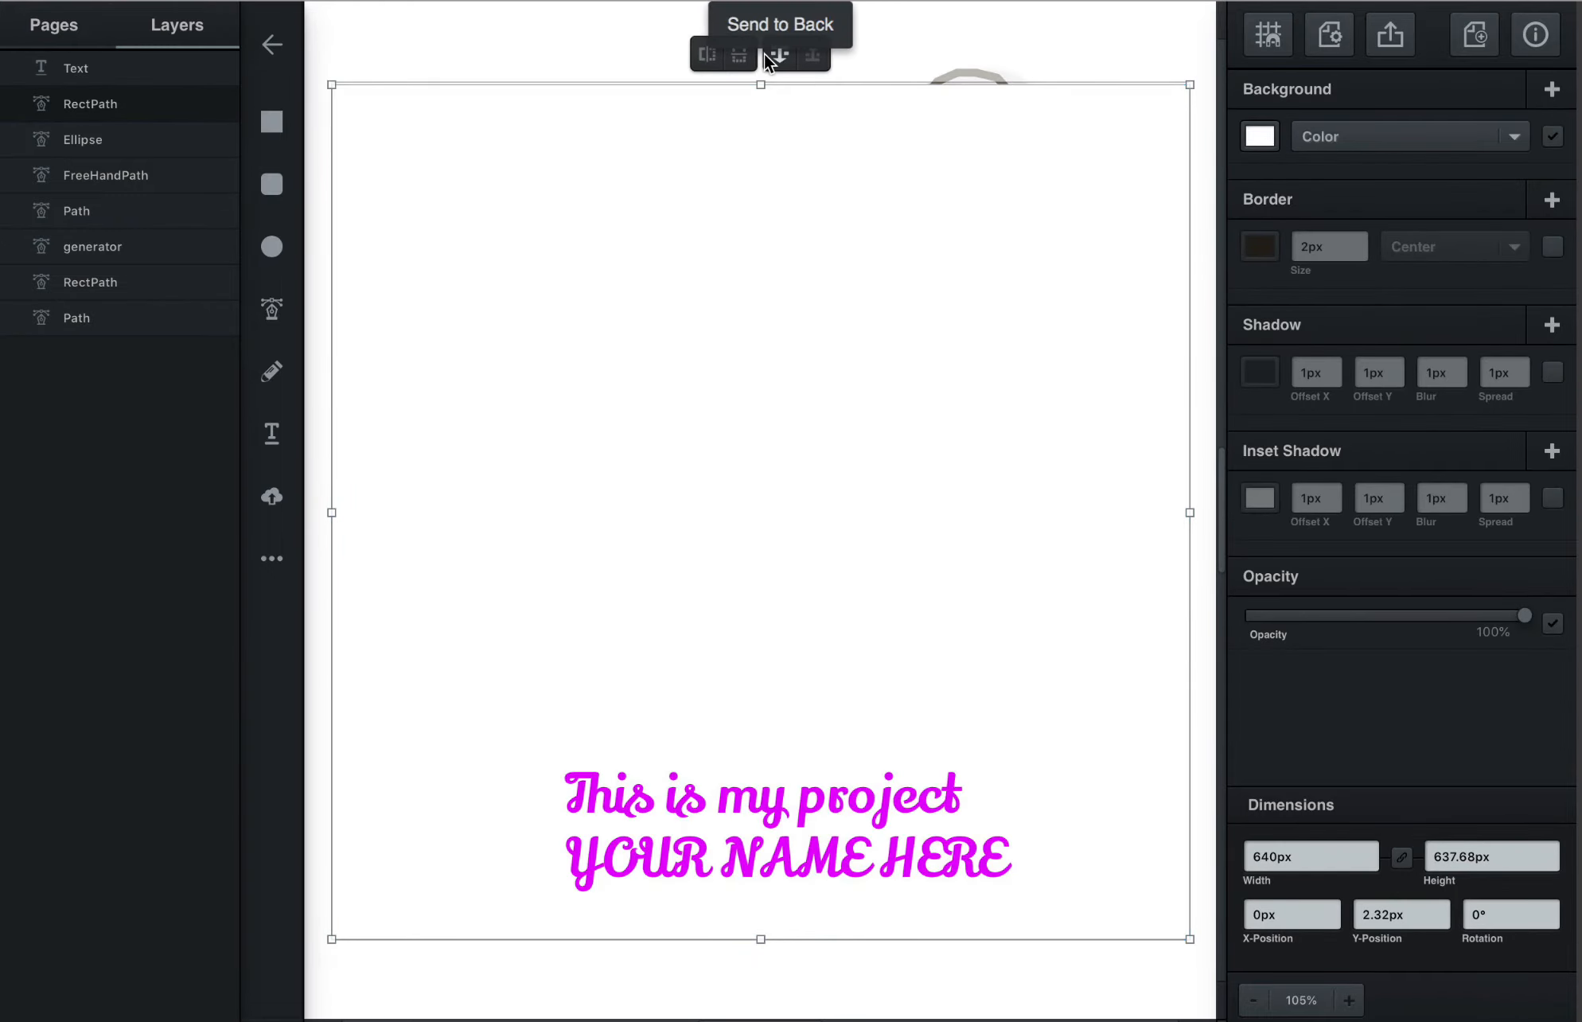
left_click(784, 57)
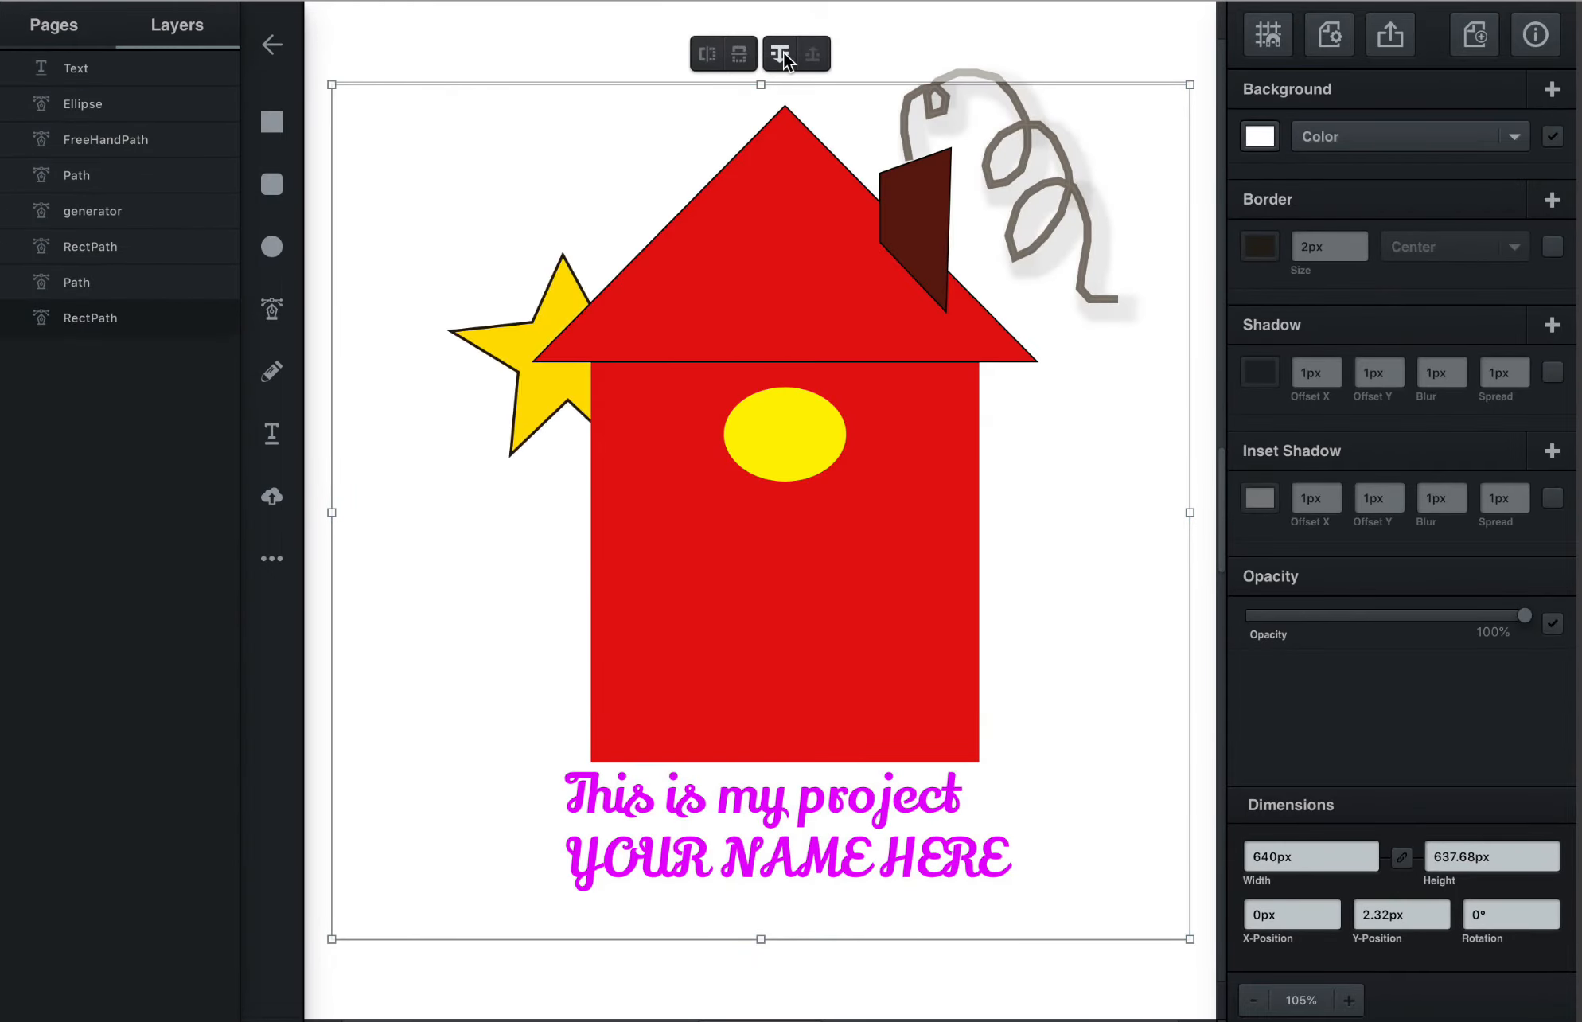
left_click(448, 60)
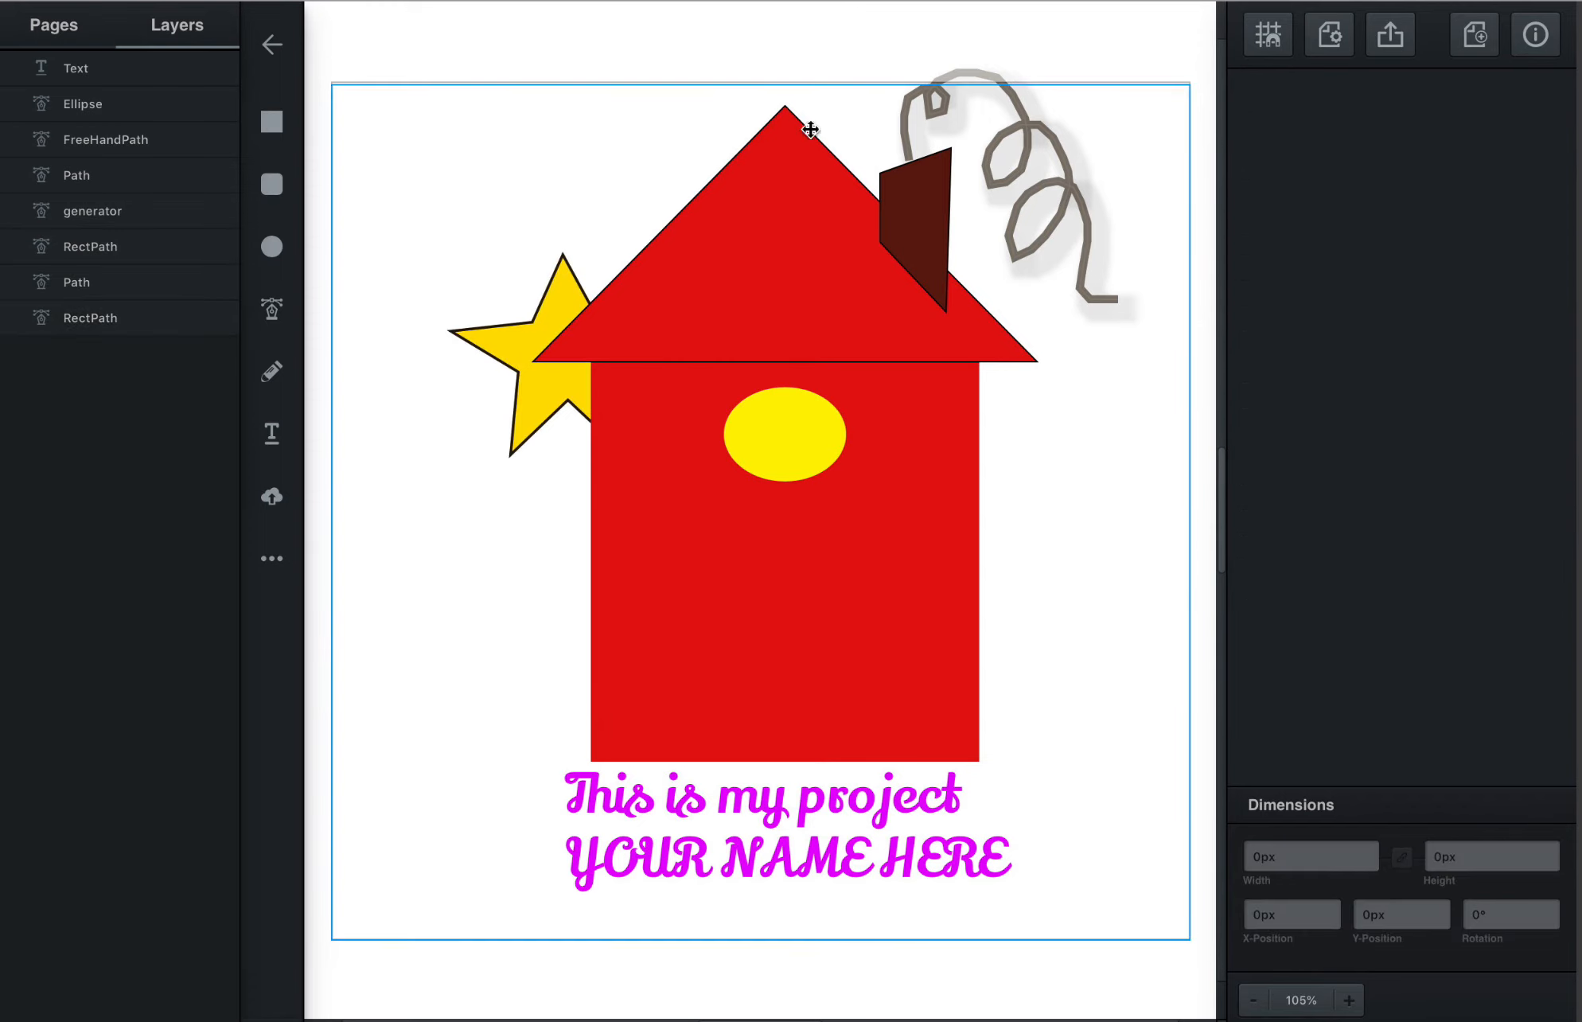
Open the page's export preview and set the file format to png
left_click(1390, 34)
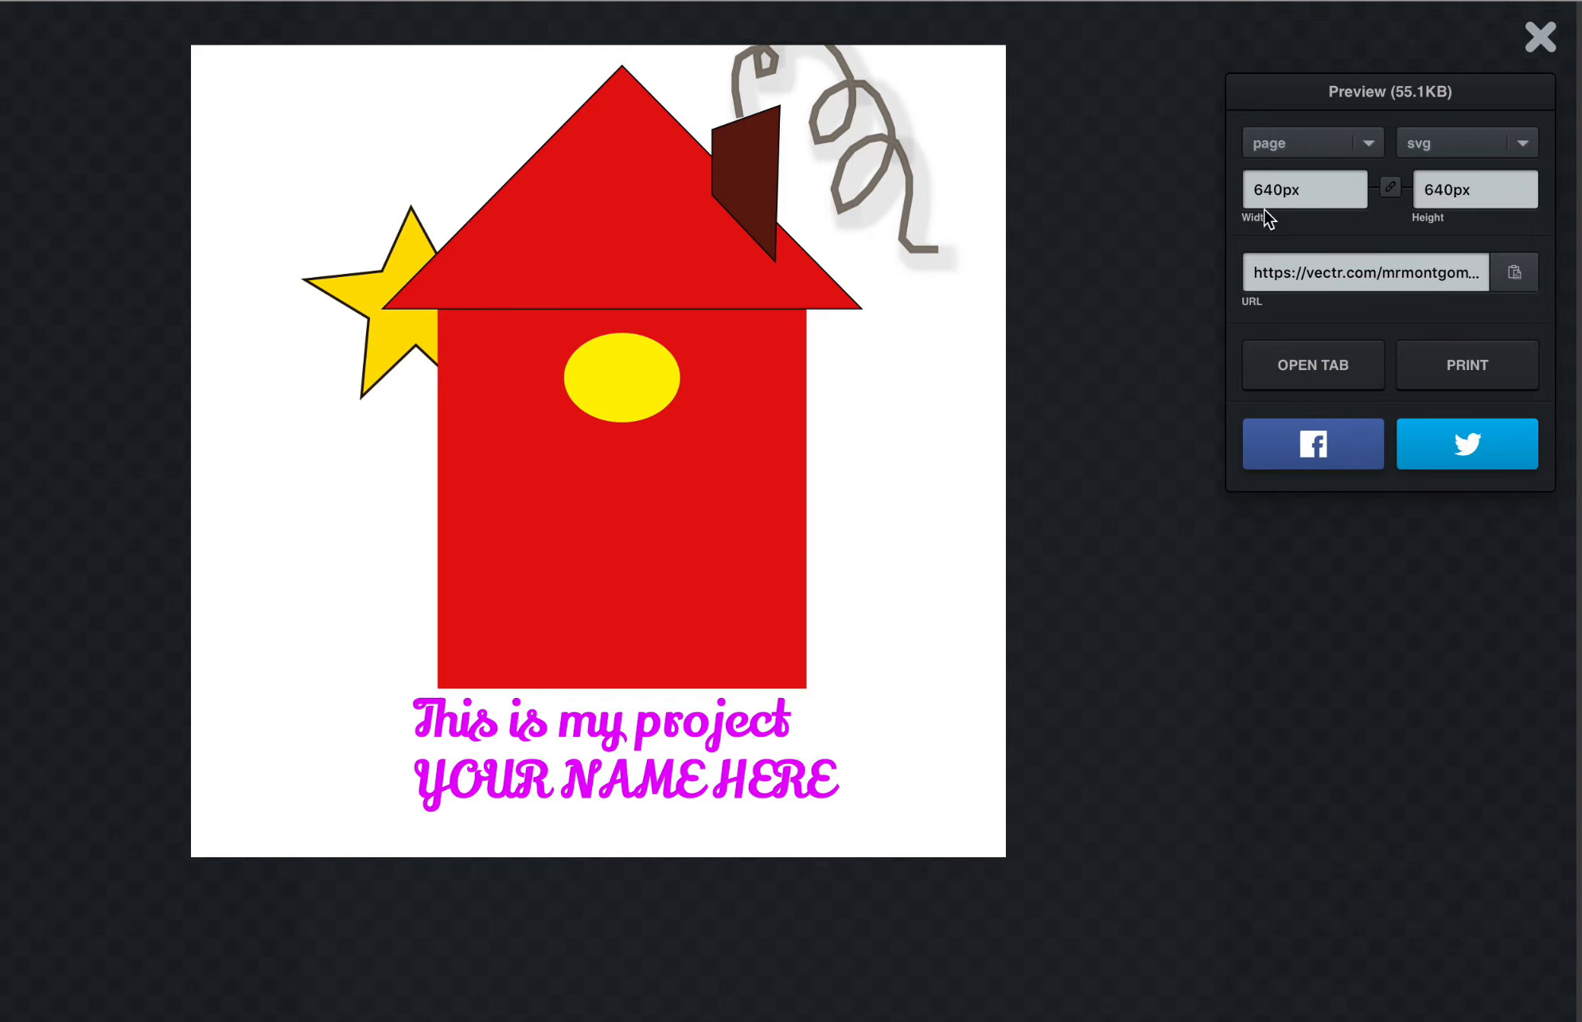
left_click(1438, 148)
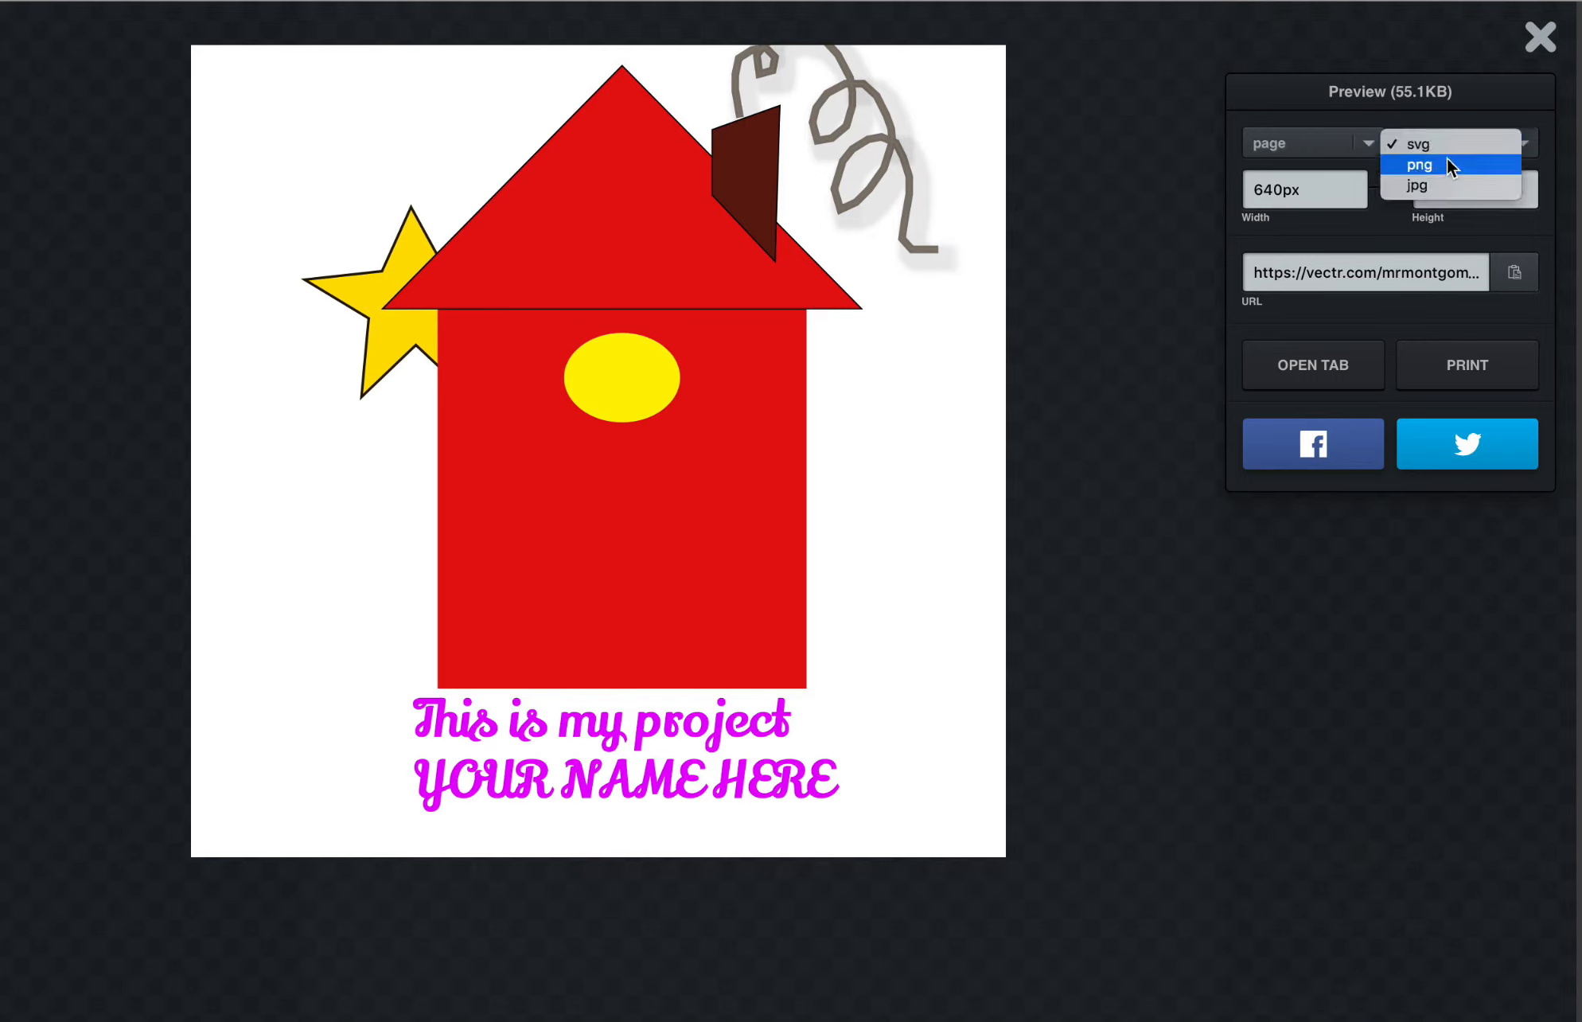
left_click(1447, 158)
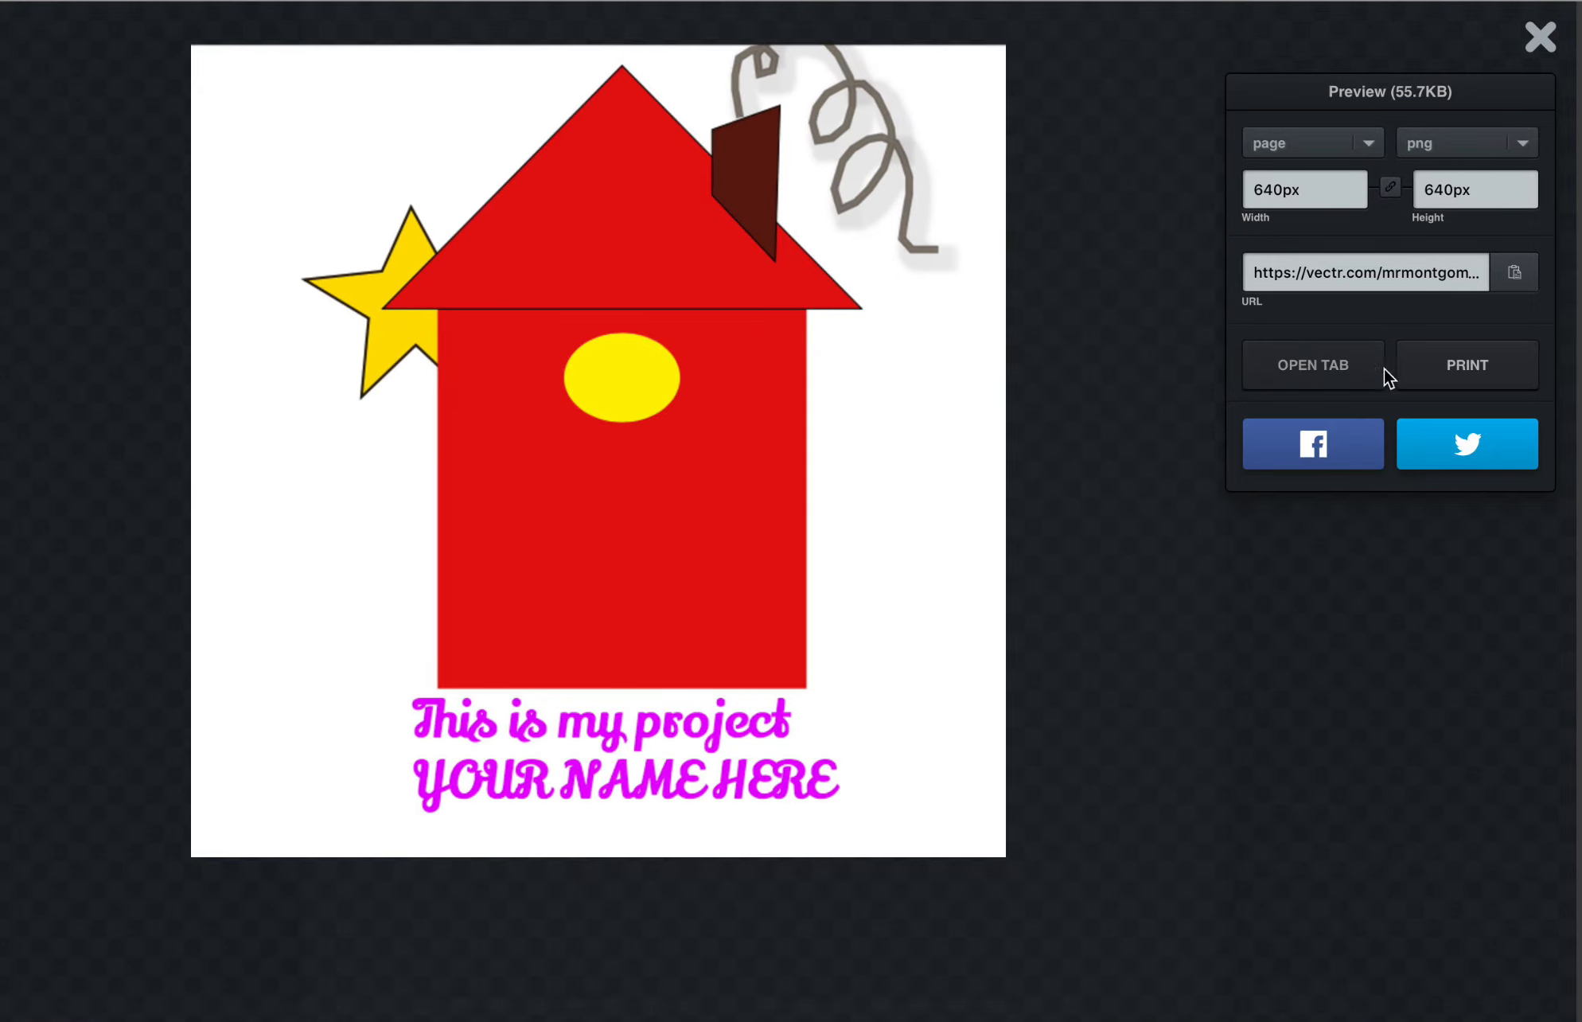